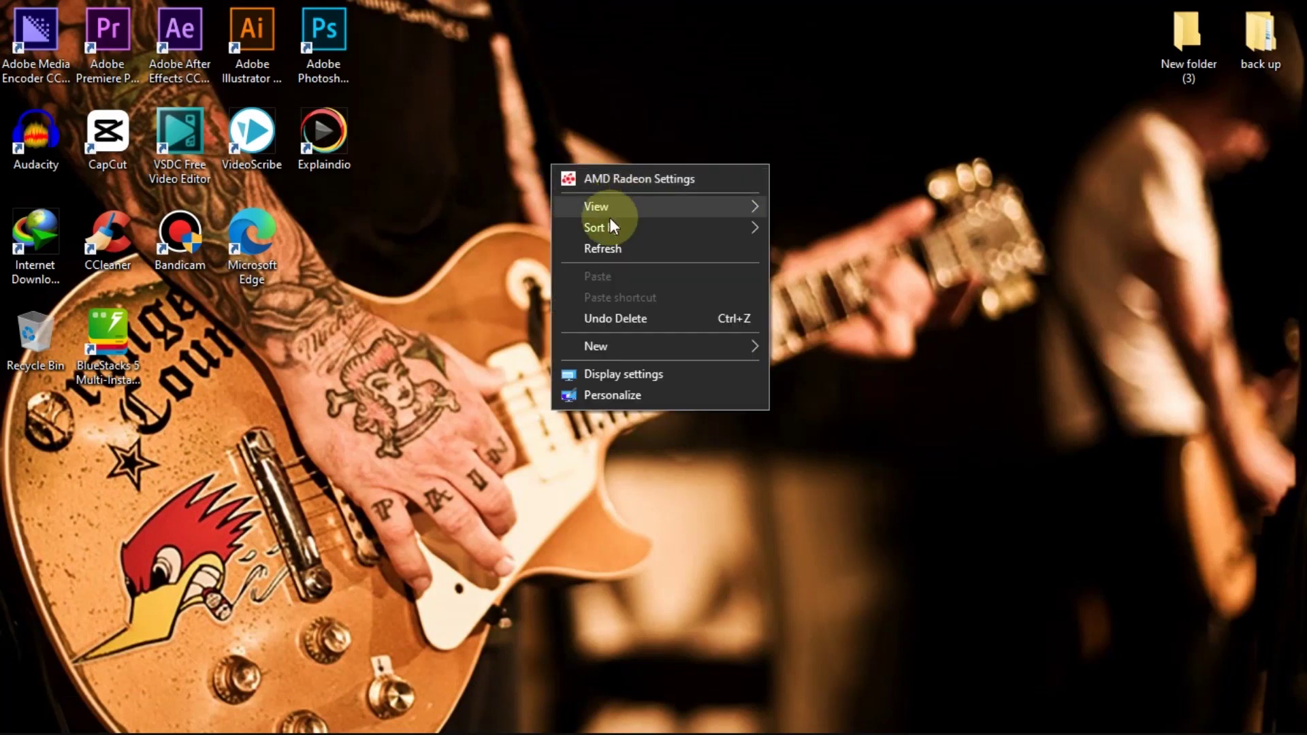
Refresh the desktop, then run the ChromeSetup installer from the Downloads folder
{"action": "left_click", "coordinate": [606, 245]}
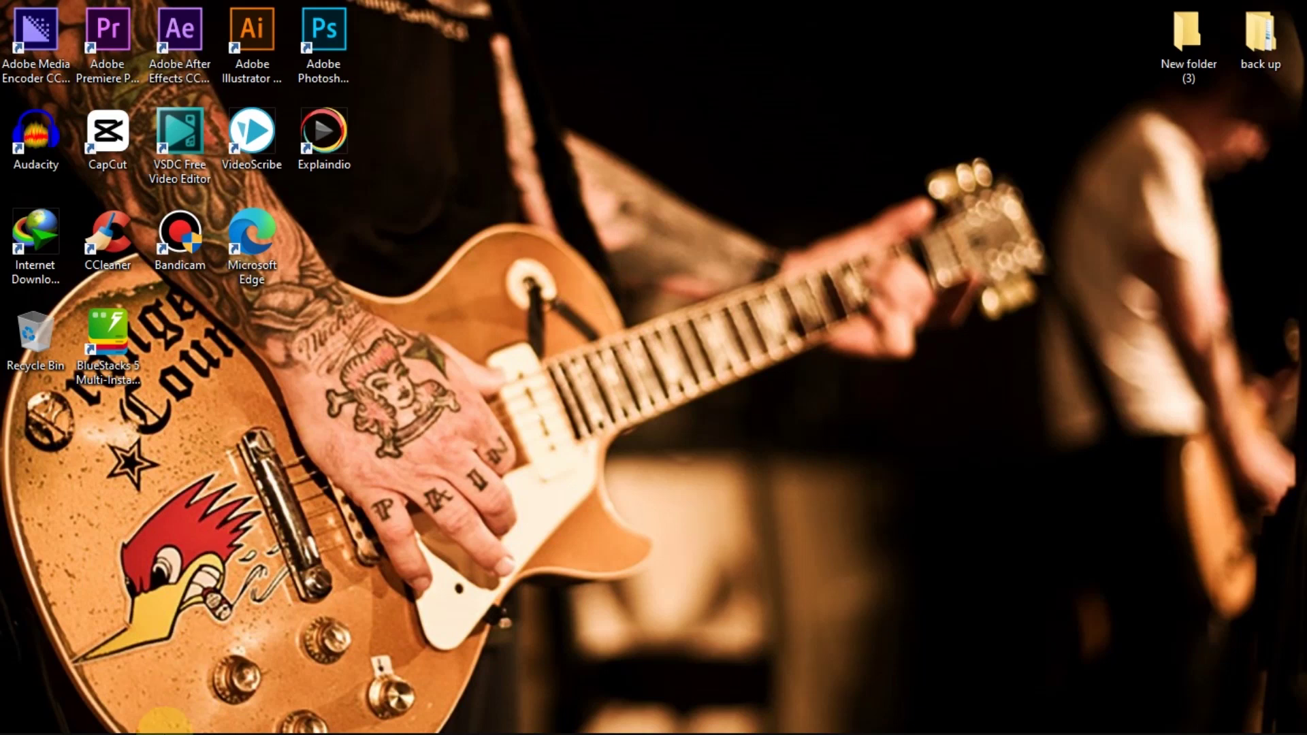
{"action": "mouse_move", "coordinate": [130, 727]}
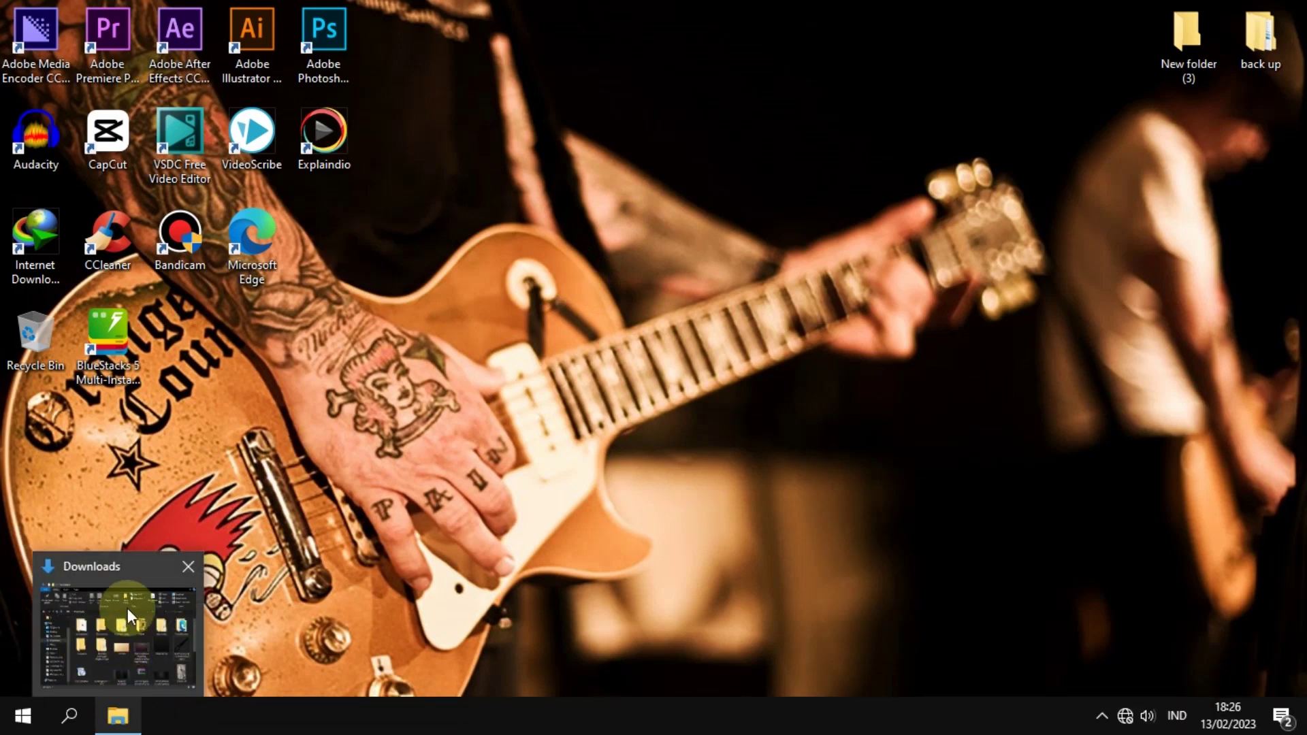
{"action": "left_click", "coordinate": [128, 572]}
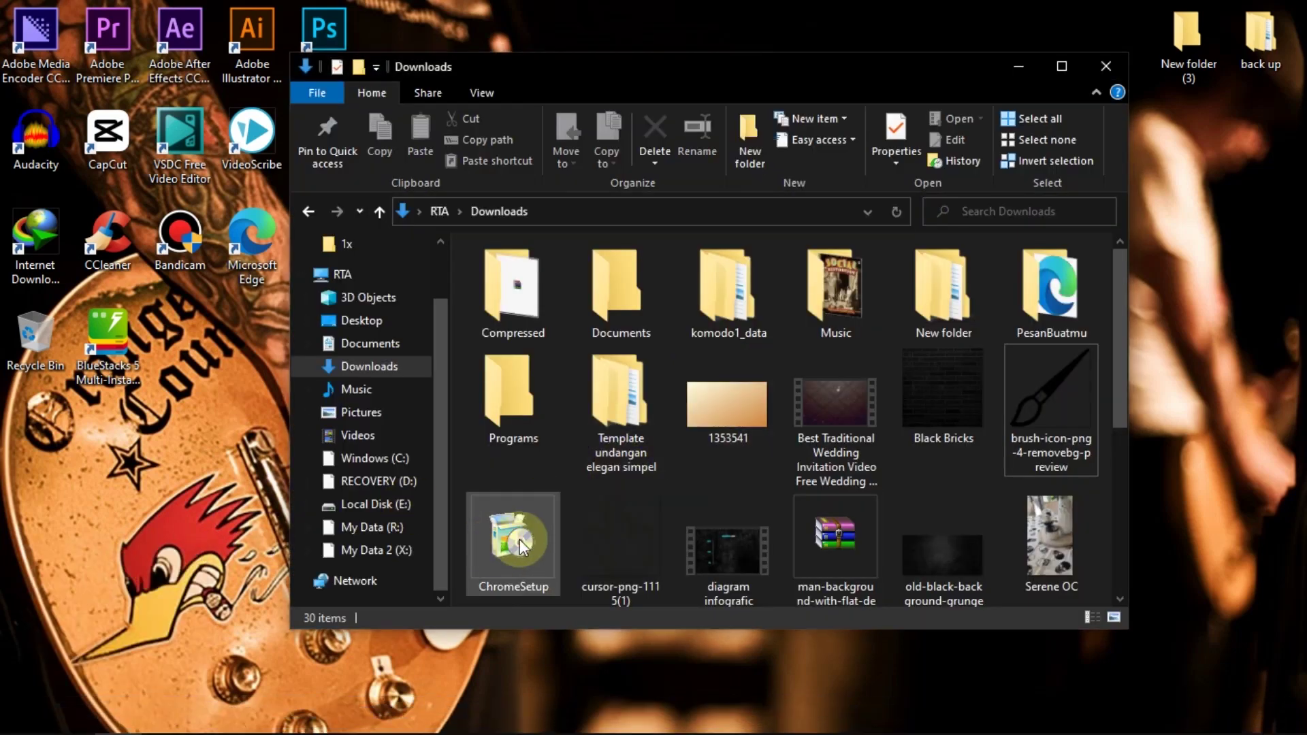
{"action": "mouse_move", "coordinate": [520, 539]}
{"action": "left_click", "coordinate": [520, 541]}
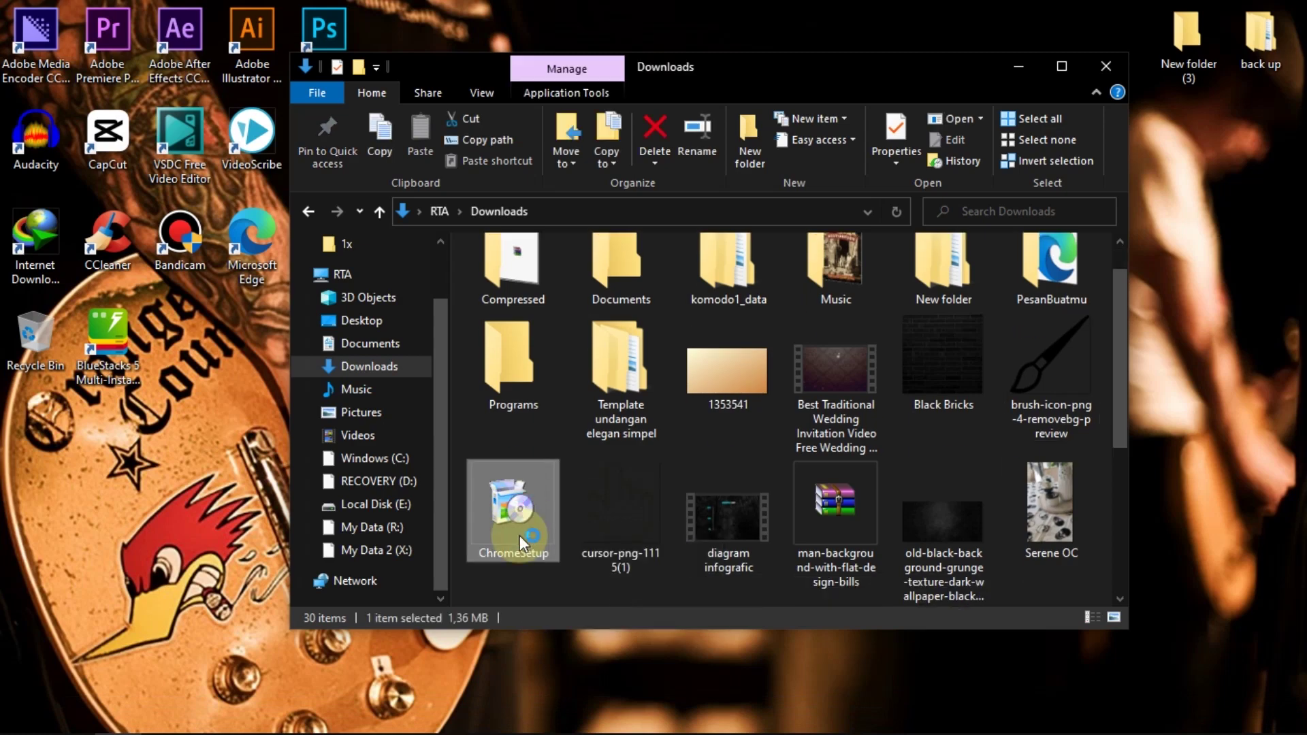
{"action": "double_click", "coordinate": [520, 535]}
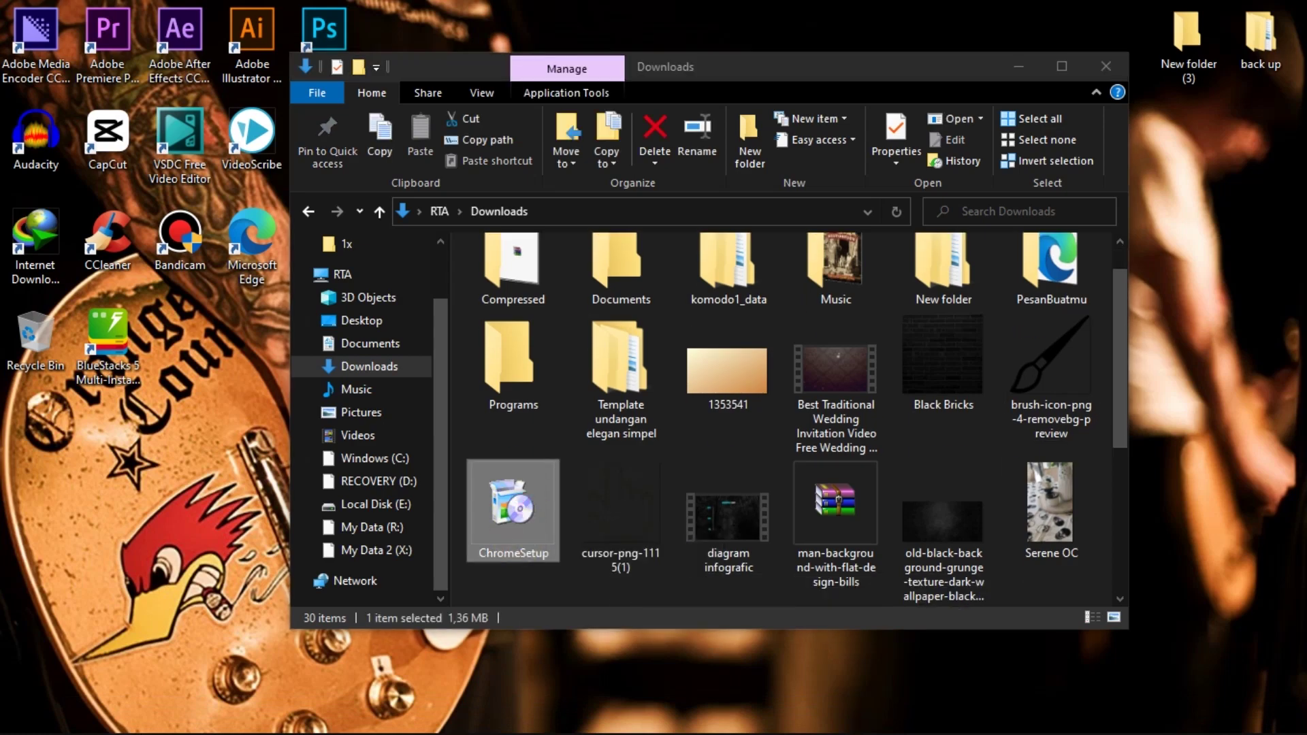
Connect the PC to the Wi-Fi network so the Chrome installer can download and install
{"action": "left_click", "coordinate": [1018, 66]}
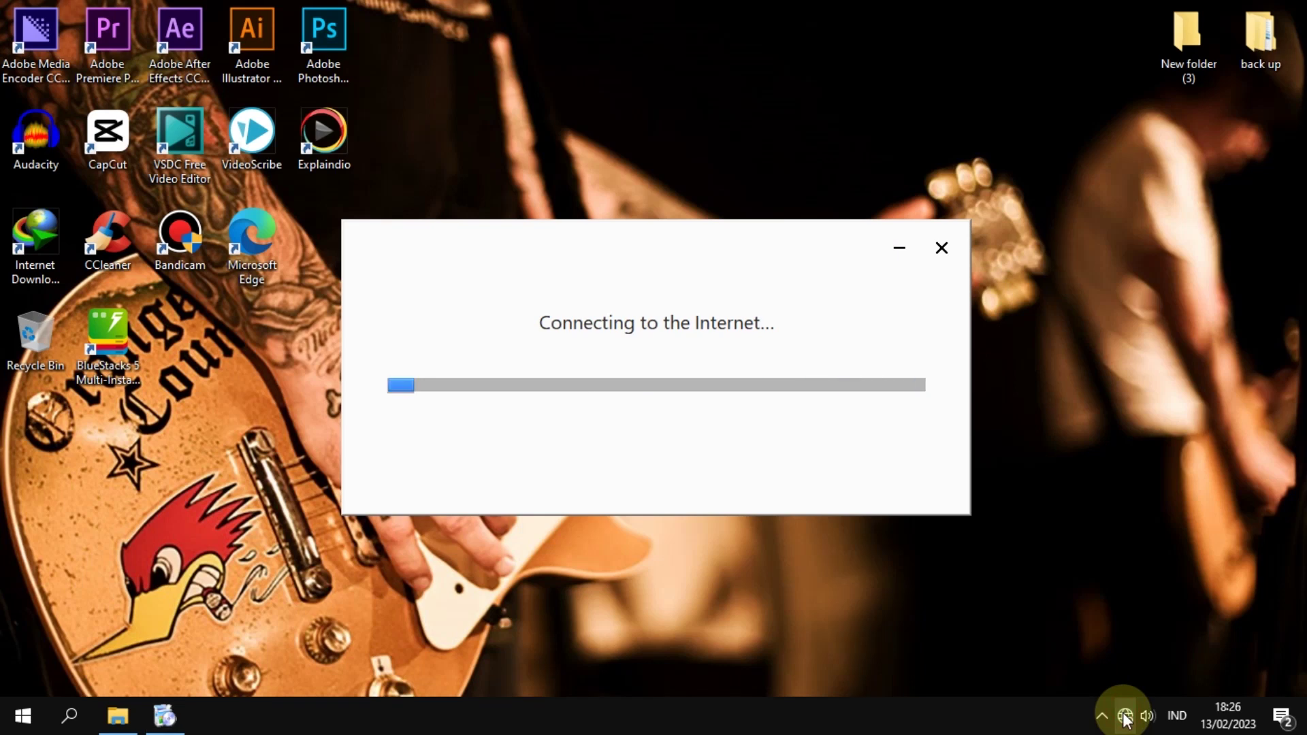
{"action": "left_click", "coordinate": [1125, 716]}
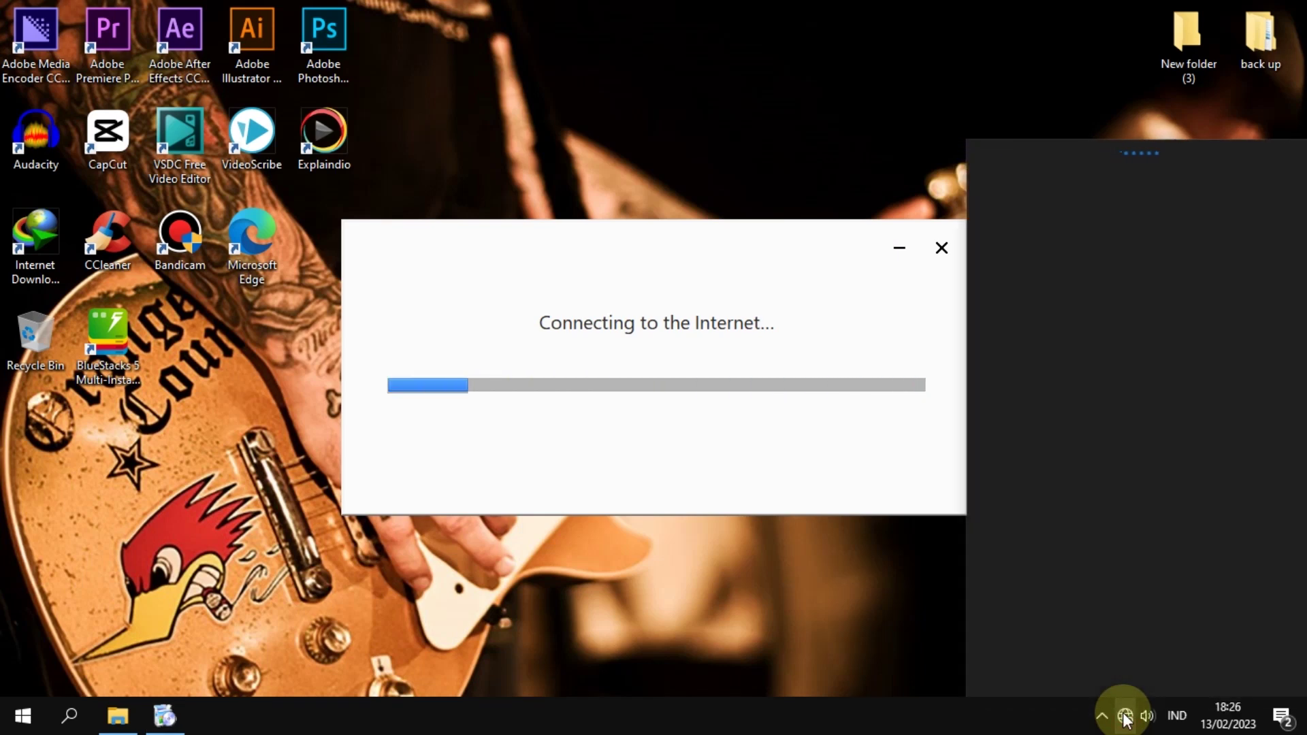
{"action": "left_click", "coordinate": [1024, 312]}
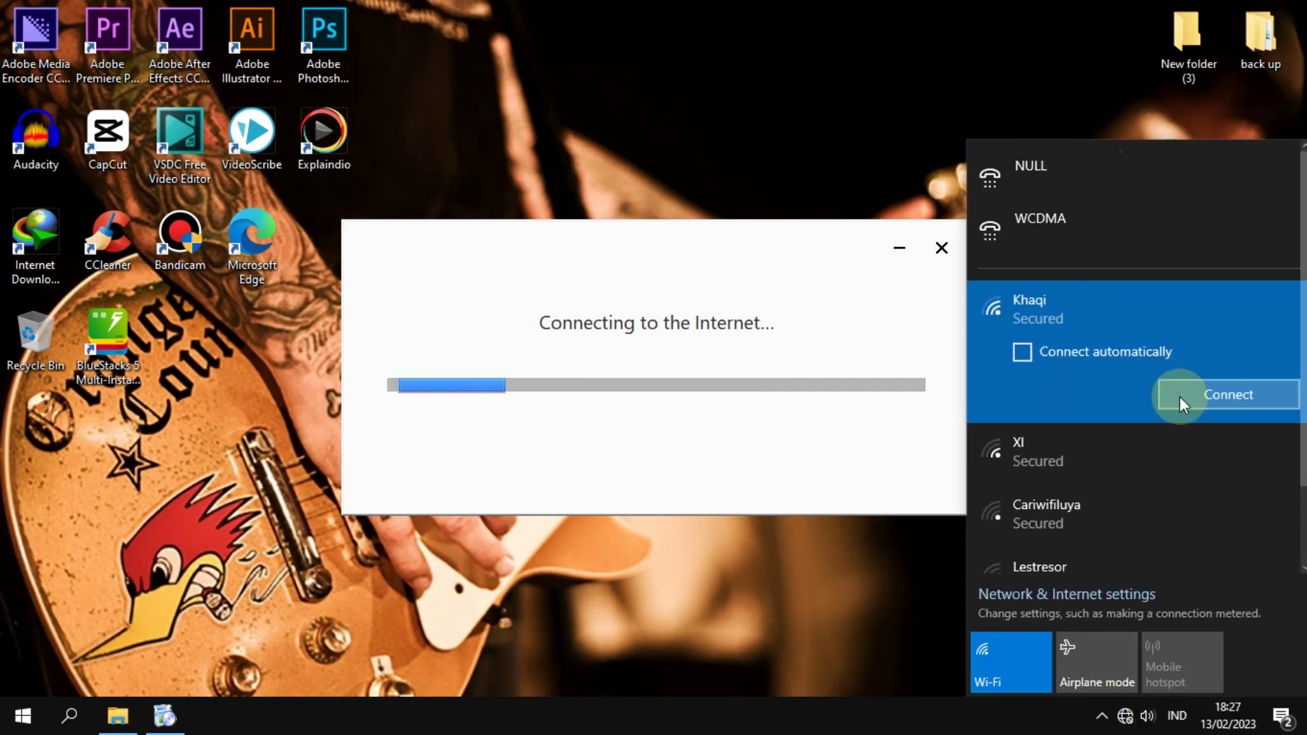
{"action": "left_click", "coordinate": [1216, 399]}
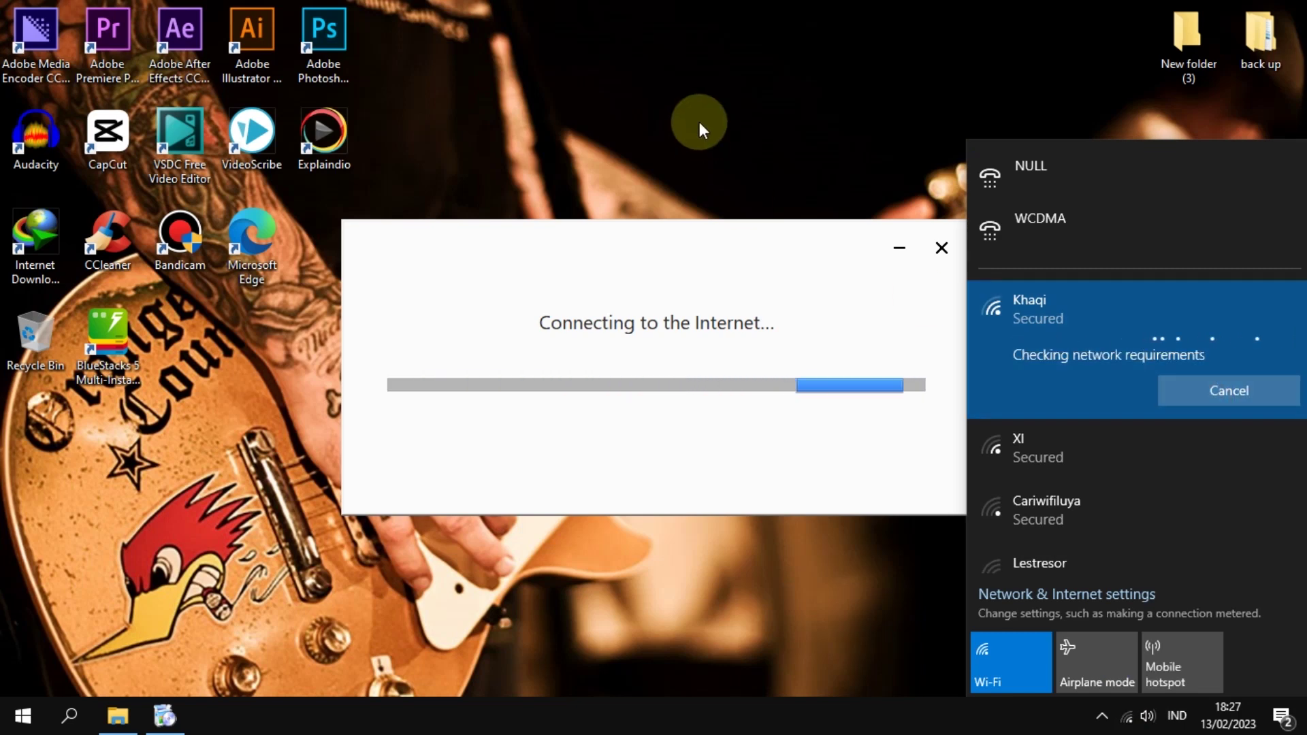
{"action": "left_click", "coordinate": [699, 121]}
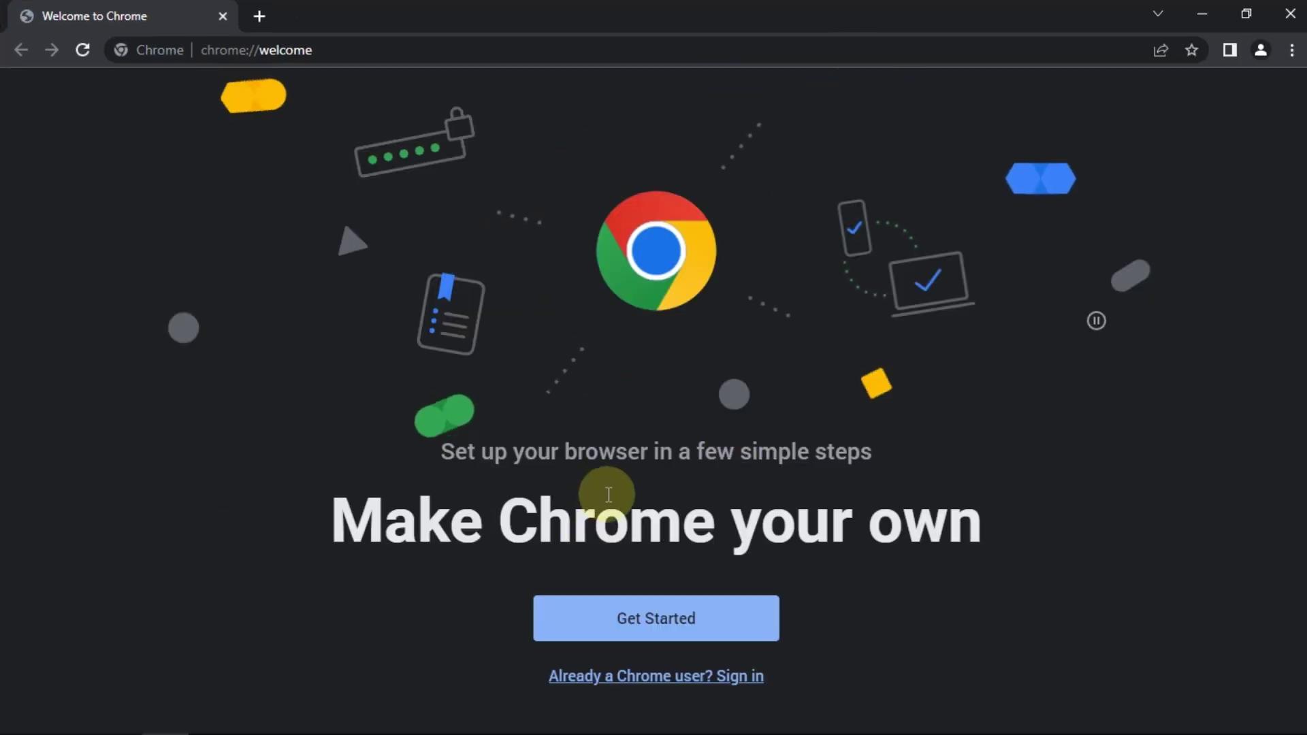
Create an account-free Chrome profile named '1' with a desktop shortcut
{"action": "left_click", "coordinate": [1247, 52]}
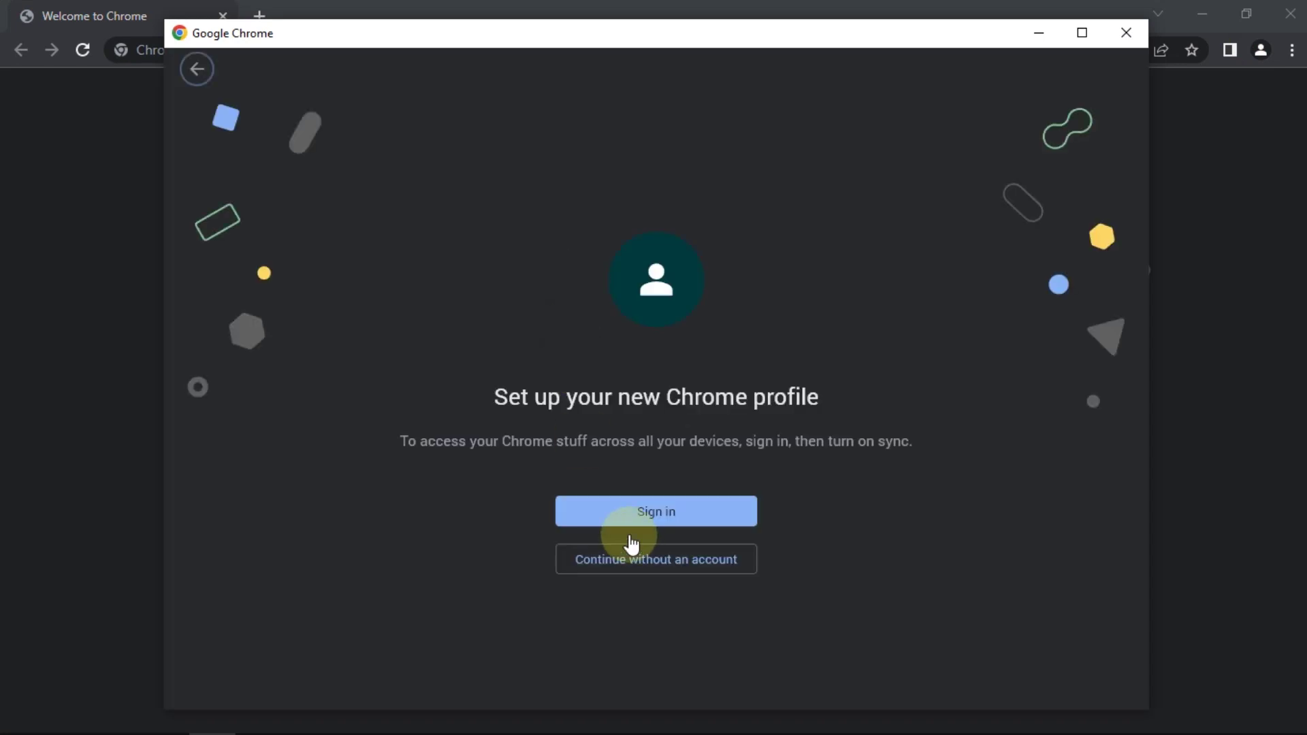
{"action": "left_click", "coordinate": [679, 574]}
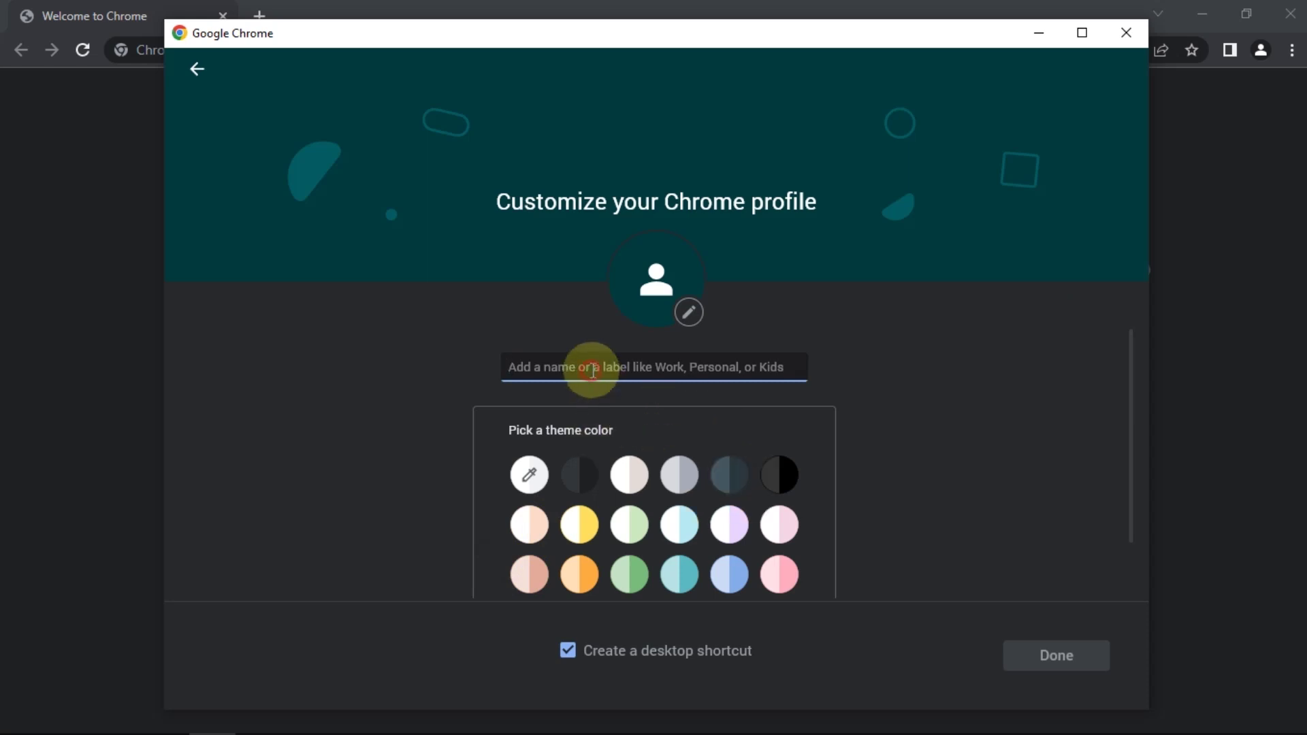
{"action": "type", "text": "1"}
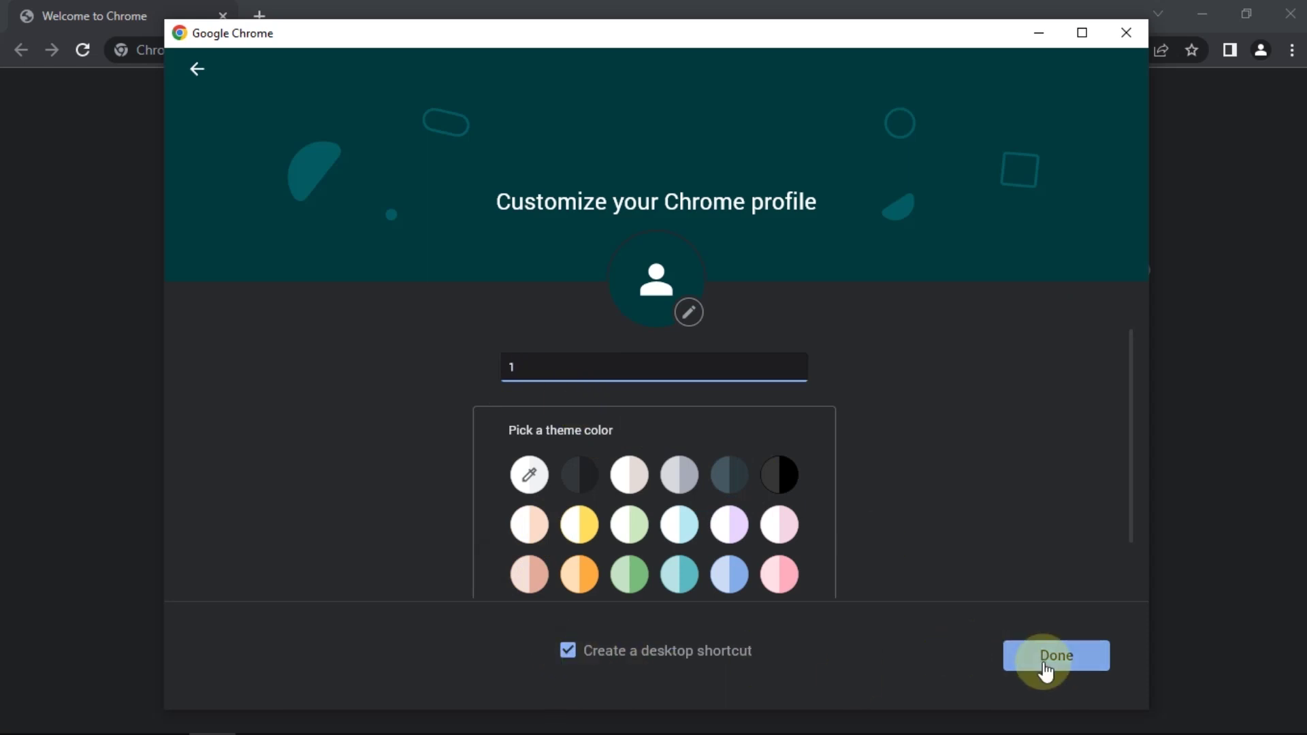
{"action": "left_click", "coordinate": [1043, 663]}
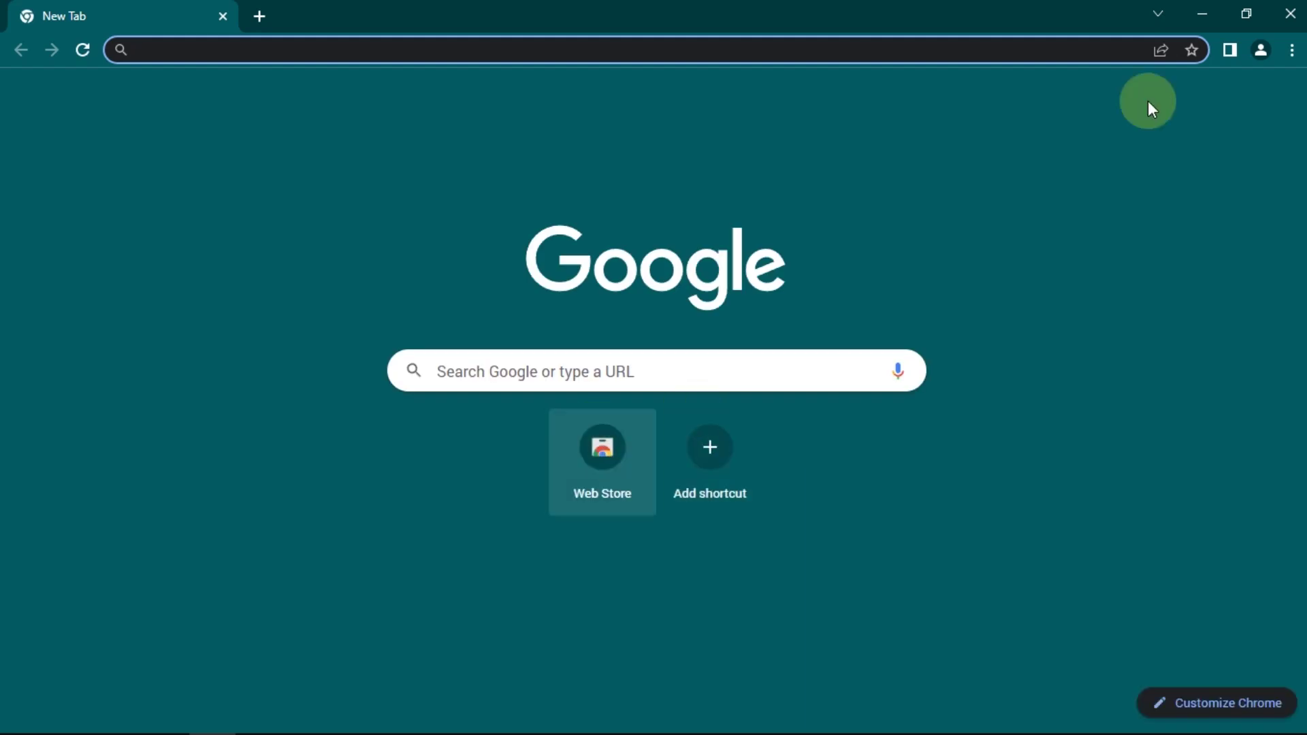
Go to Site settings under Privacy and security in profile 1's Chrome settings
{"action": "left_click", "coordinate": [1260, 51]}
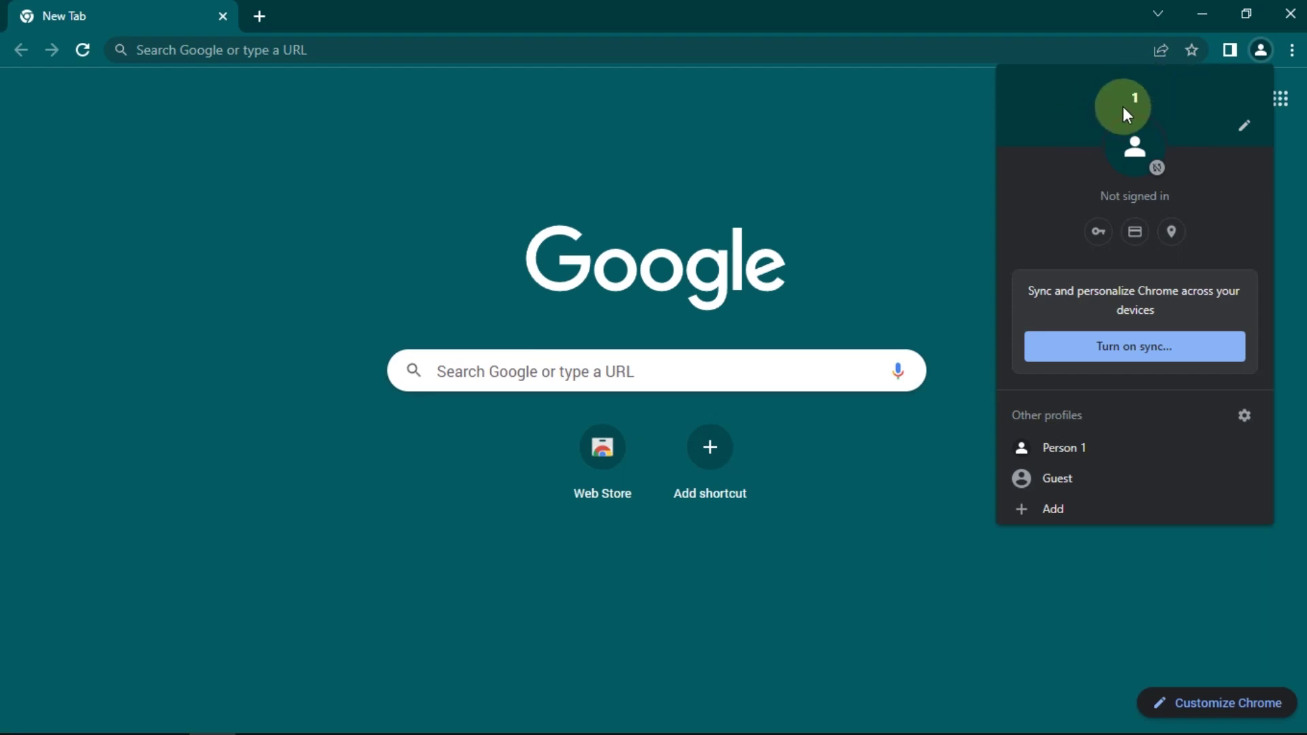
{"action": "left_click", "coordinate": [1297, 59]}
{"action": "left_click", "coordinate": [1120, 377]}
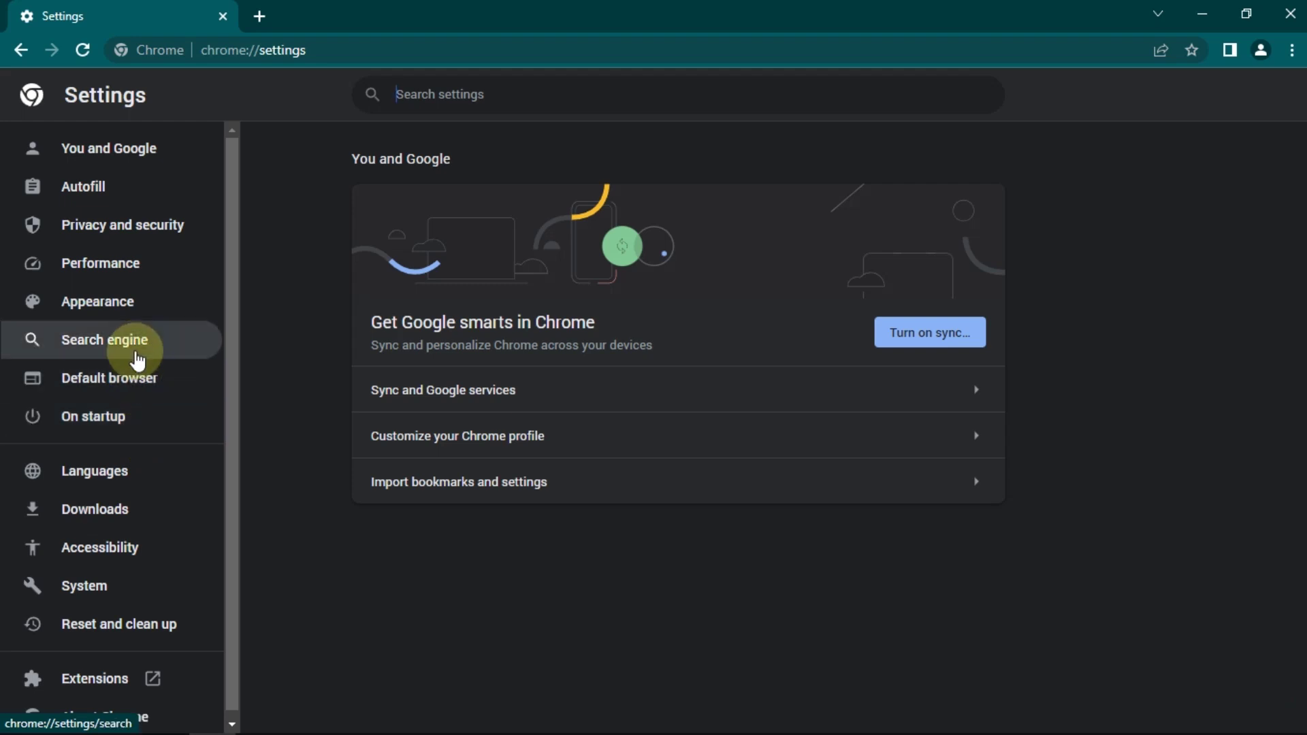
{"action": "left_click", "coordinate": [139, 240]}
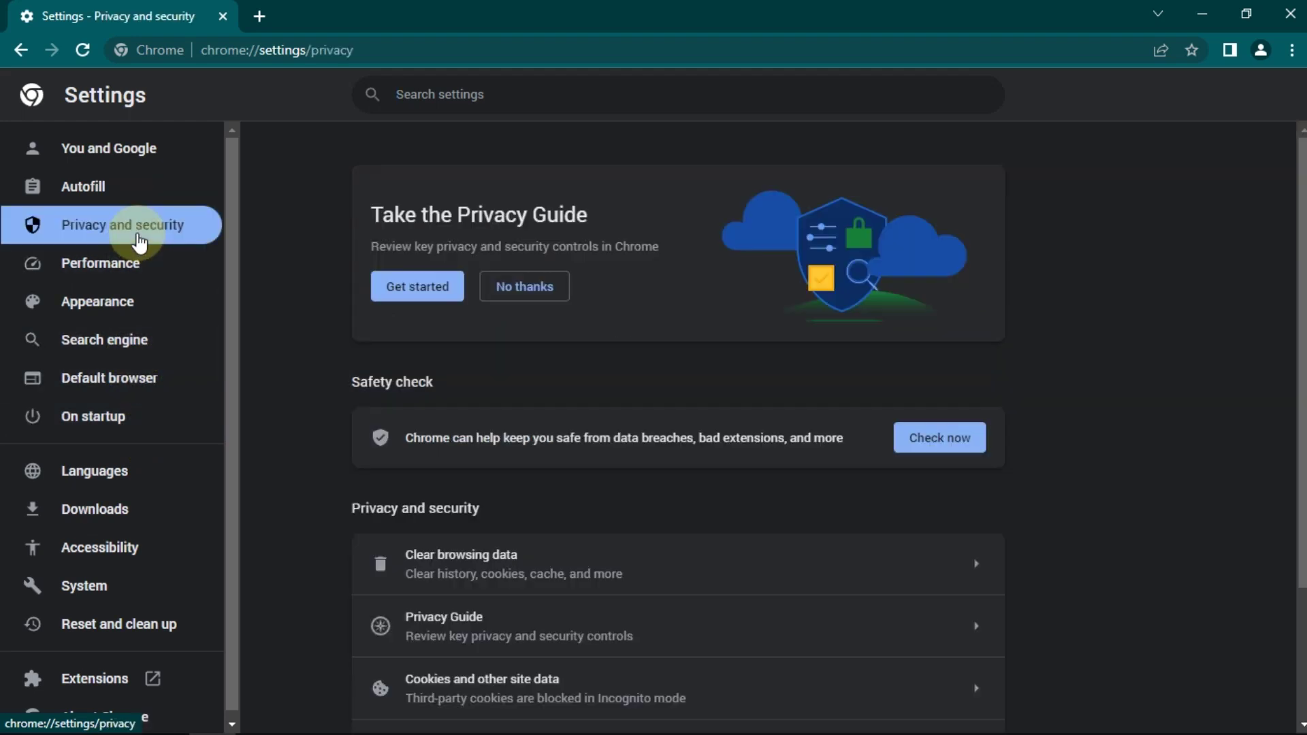
{"action": "scroll", "coordinate": [643, 419], "scroll_direction": "down", "scroll_amount": 2}
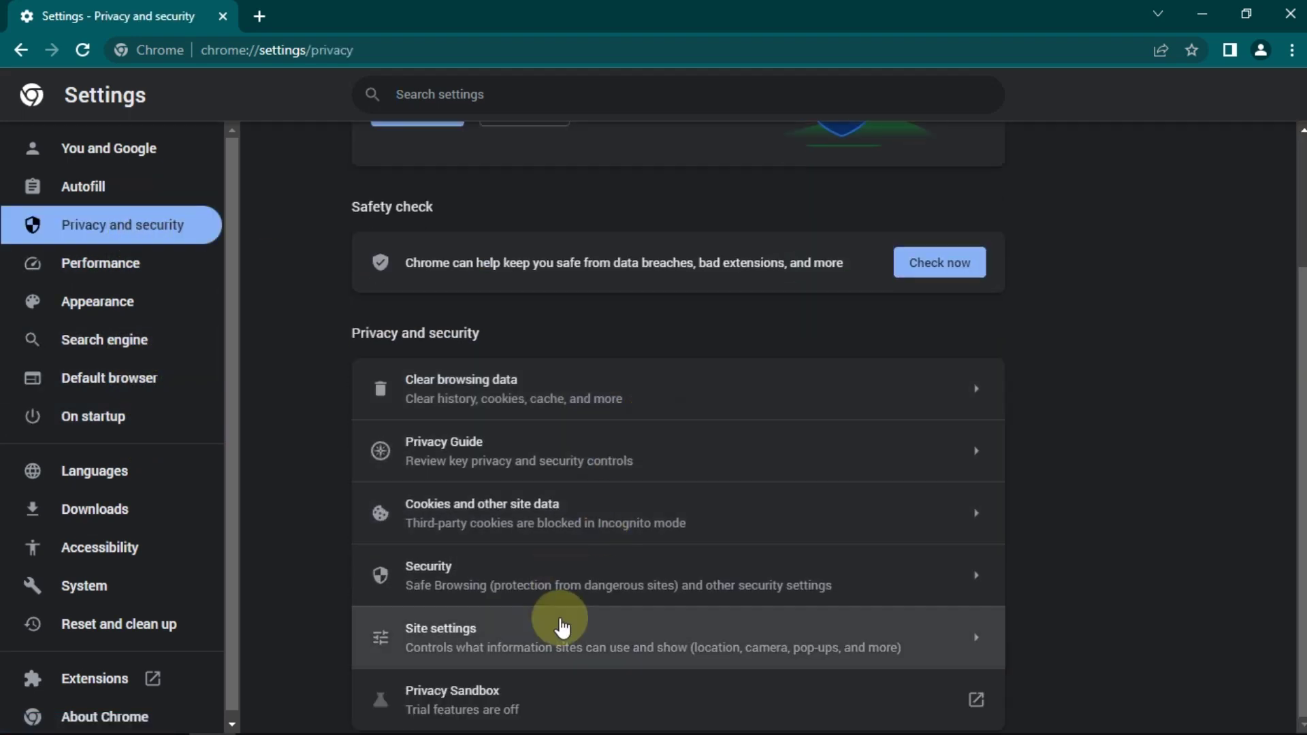
{"action": "left_click", "coordinate": [660, 611]}
{"action": "scroll", "coordinate": [865, 452], "scroll_direction": "down", "scroll_amount": 3}
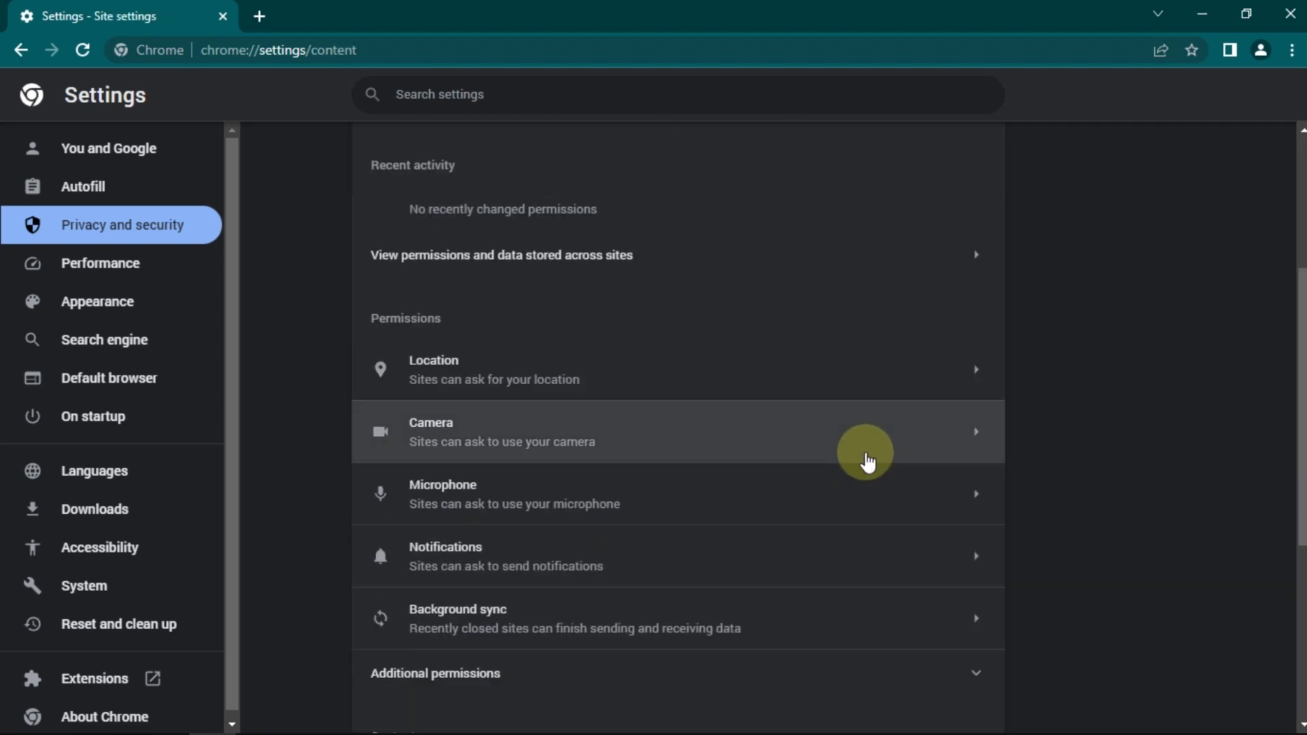
{"action": "scroll", "coordinate": [868, 459], "scroll_direction": "down", "scroll_amount": 5}
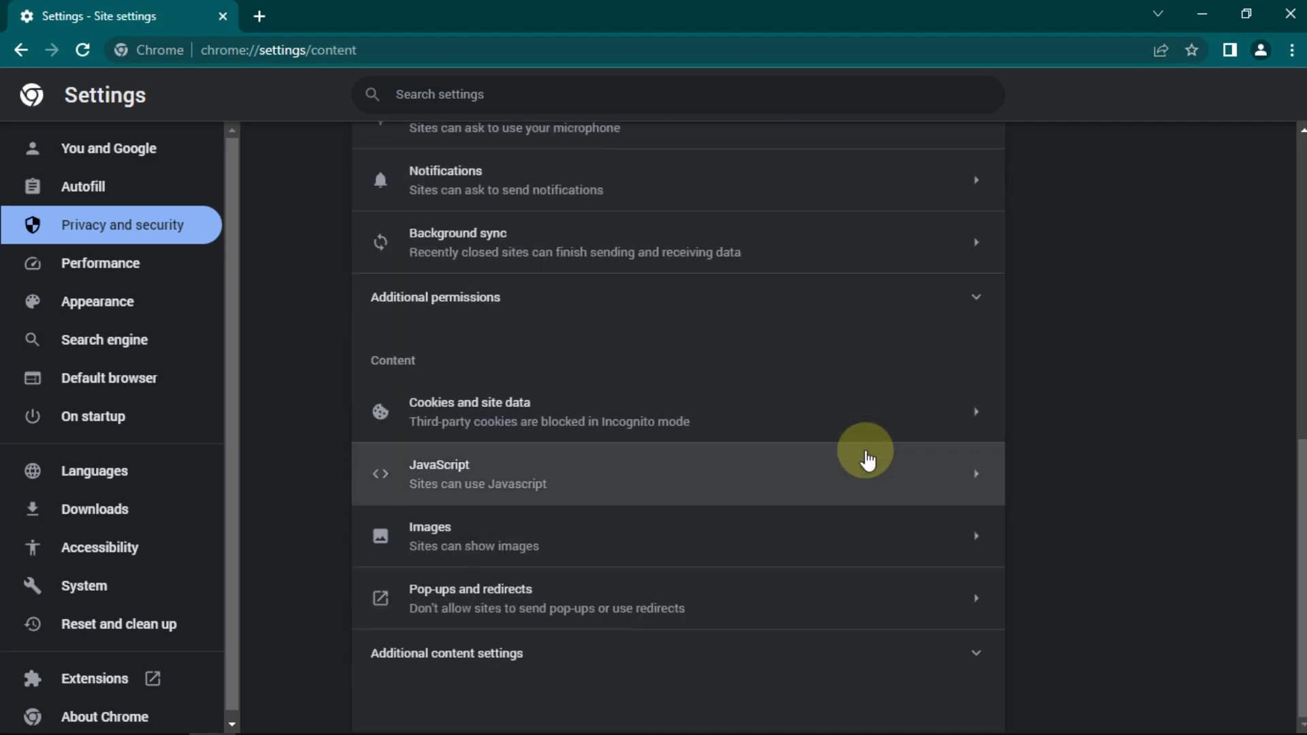
Turn on Do Not Track in Cookies and site data, then open a new tab
{"action": "left_click", "coordinate": [844, 420]}
{"action": "scroll", "coordinate": [914, 428], "scroll_direction": "down", "scroll_amount": 7}
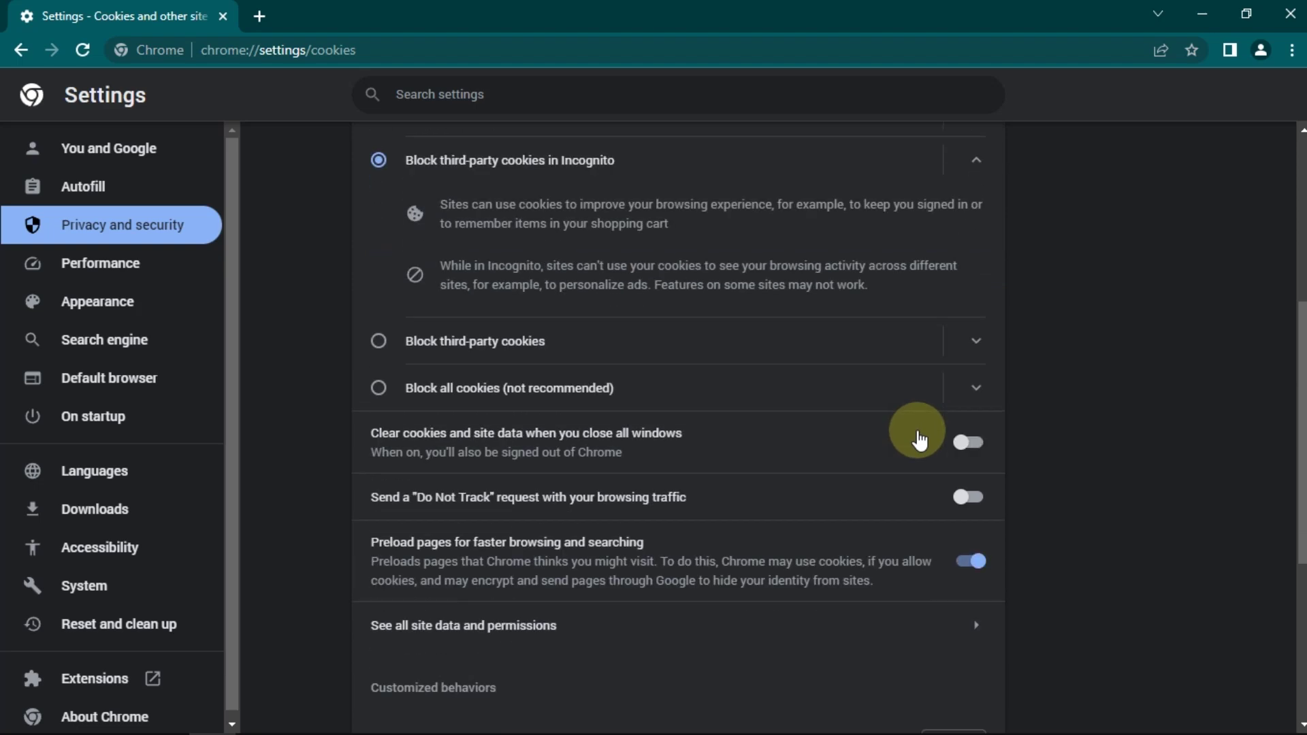
{"action": "left_click", "coordinate": [864, 504]}
{"action": "left_click", "coordinate": [852, 510]}
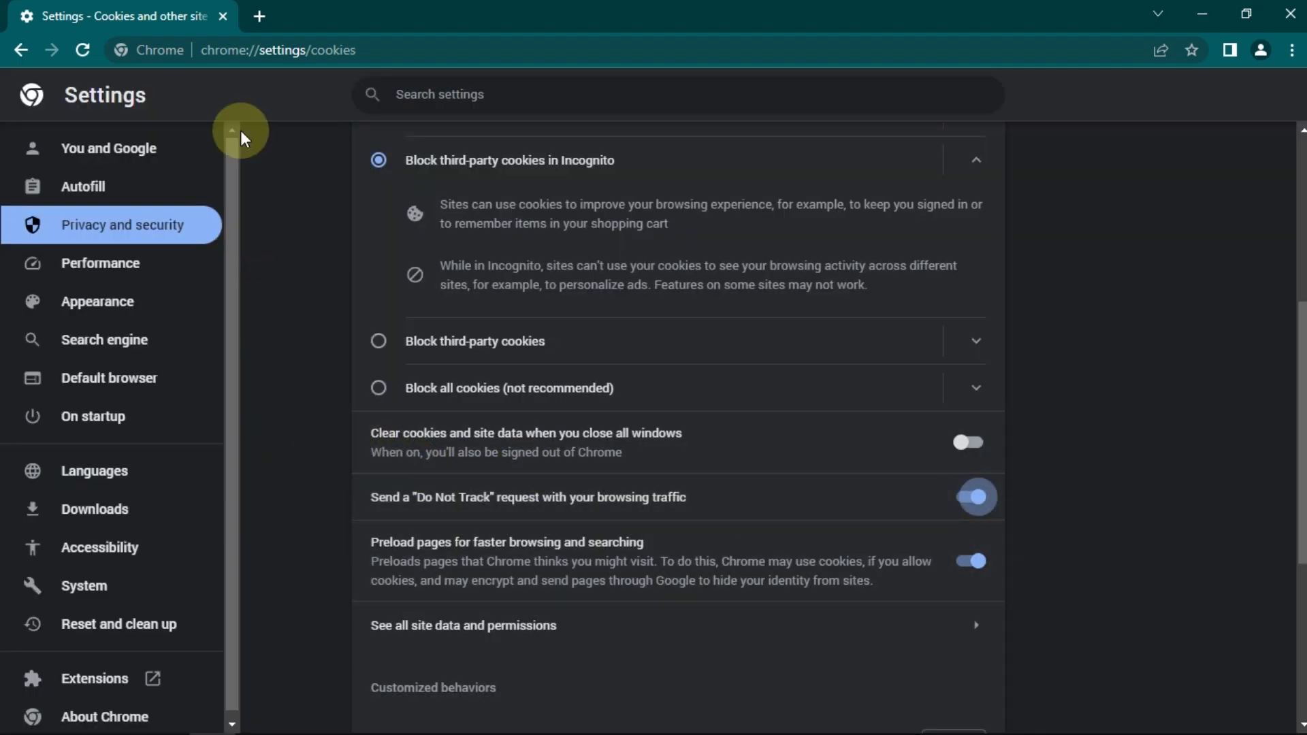
{"action": "left_click", "coordinate": [259, 15]}
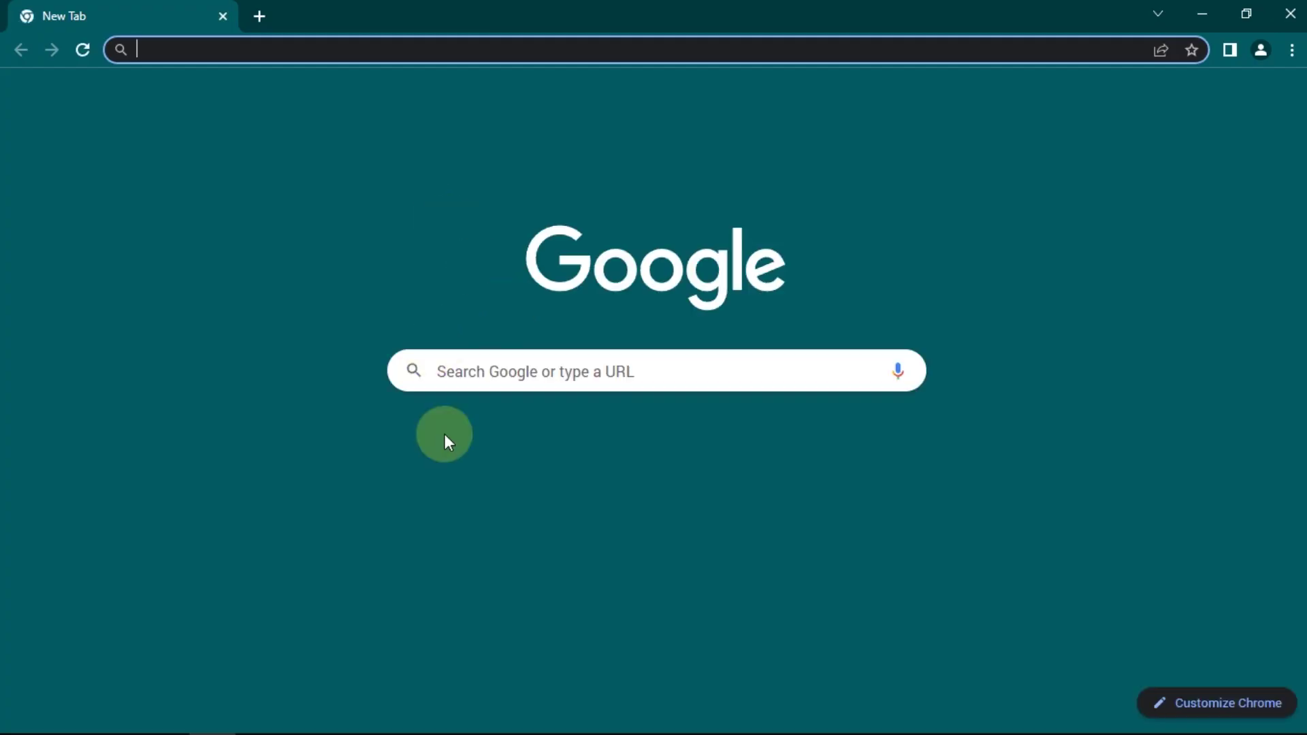
Pin the Spoof Timezone and User-Agent Switcher extensions from the Web Store, then close their tabs
{"action": "left_click", "coordinate": [596, 459]}
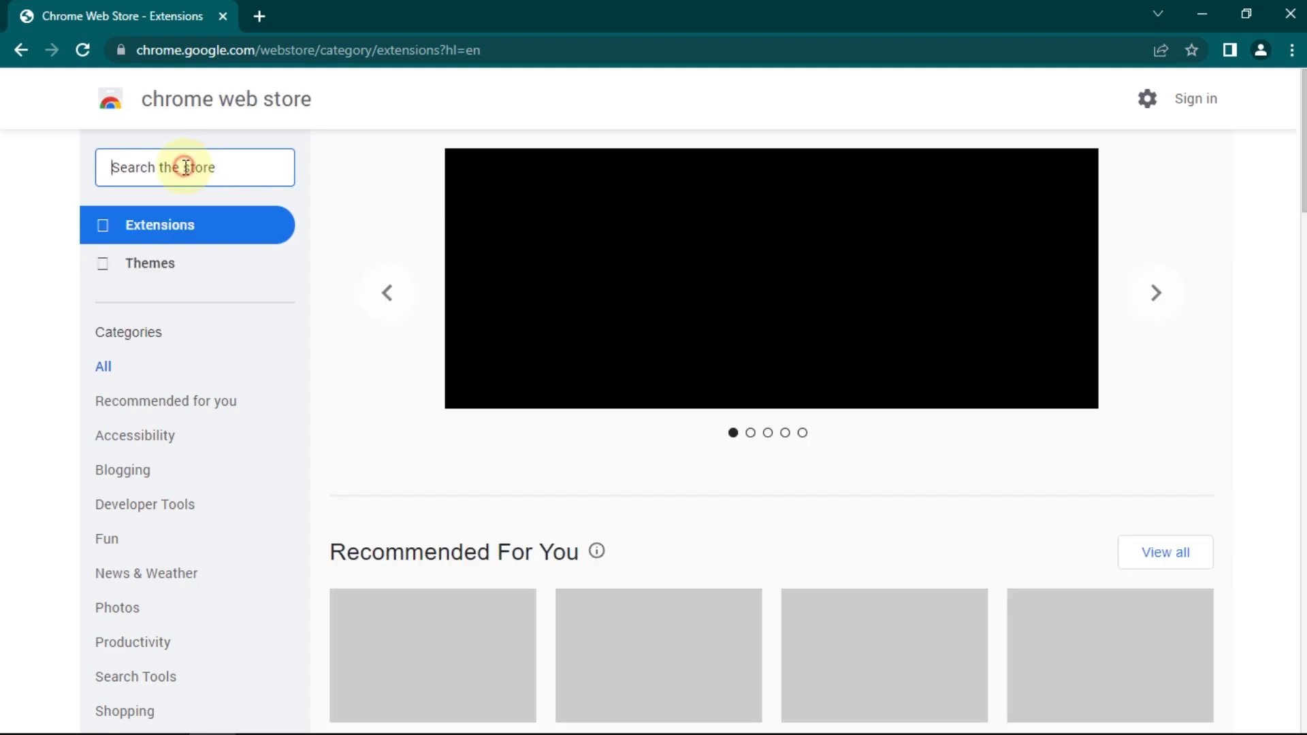
{"action": "type", "text": "spoof t"}
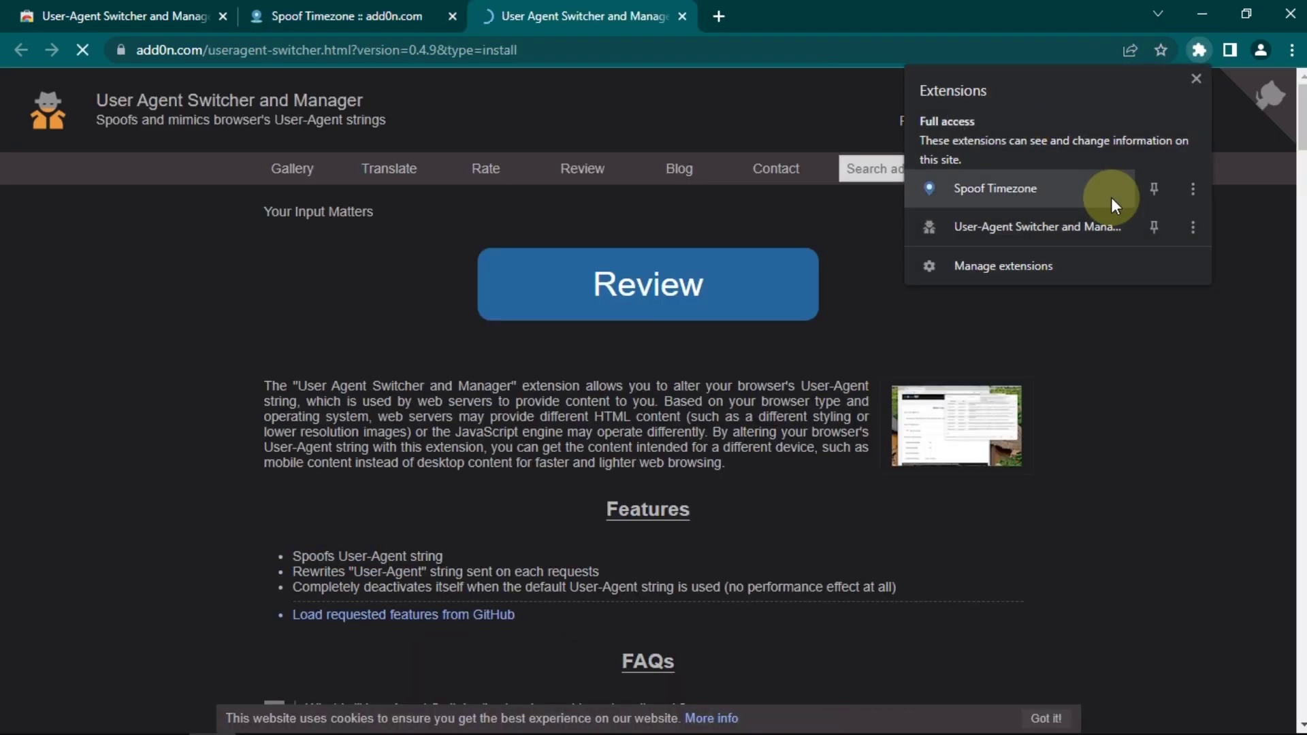
{"action": "left_click", "coordinate": [1154, 189]}
{"action": "left_click", "coordinate": [1154, 227]}
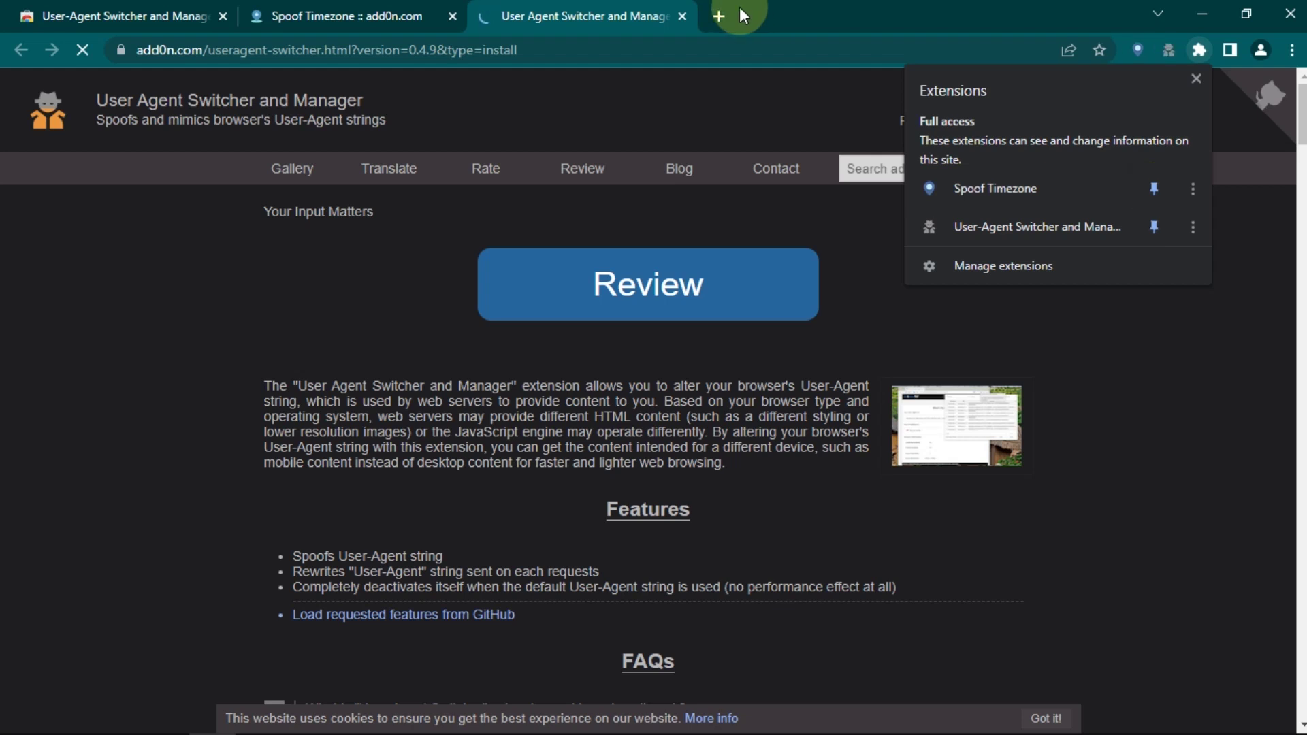
{"action": "left_click", "coordinate": [720, 16]}
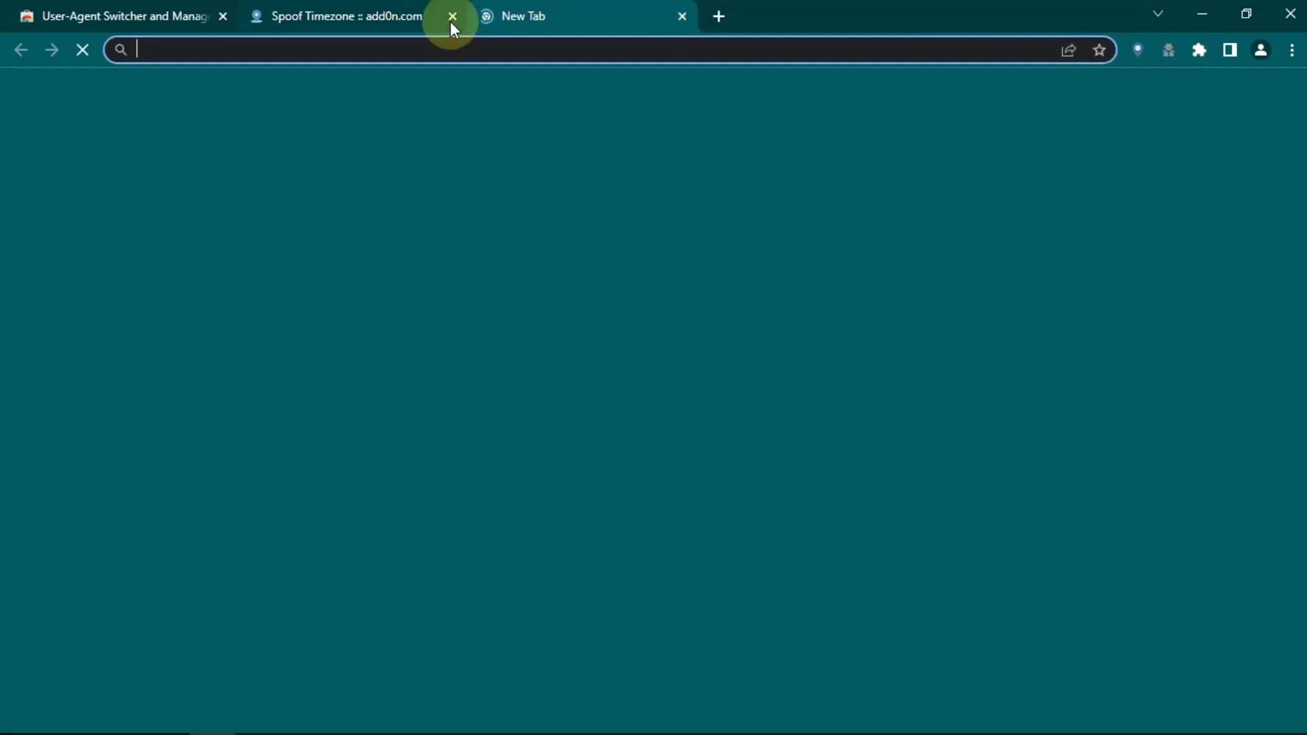
{"action": "left_click", "coordinate": [451, 19]}
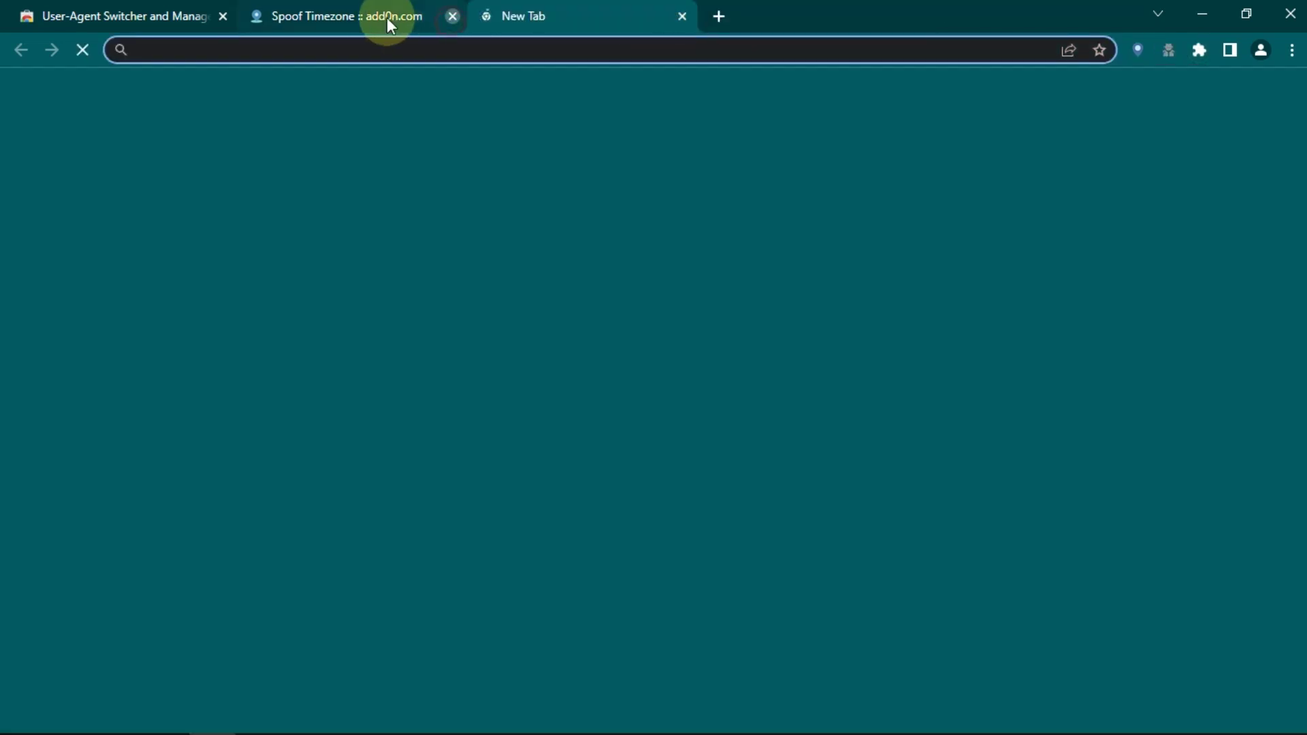
Clear all-time browsing data, including passwords, autofill, site settings and hosted app data
{"action": "left_click", "coordinate": [224, 17]}
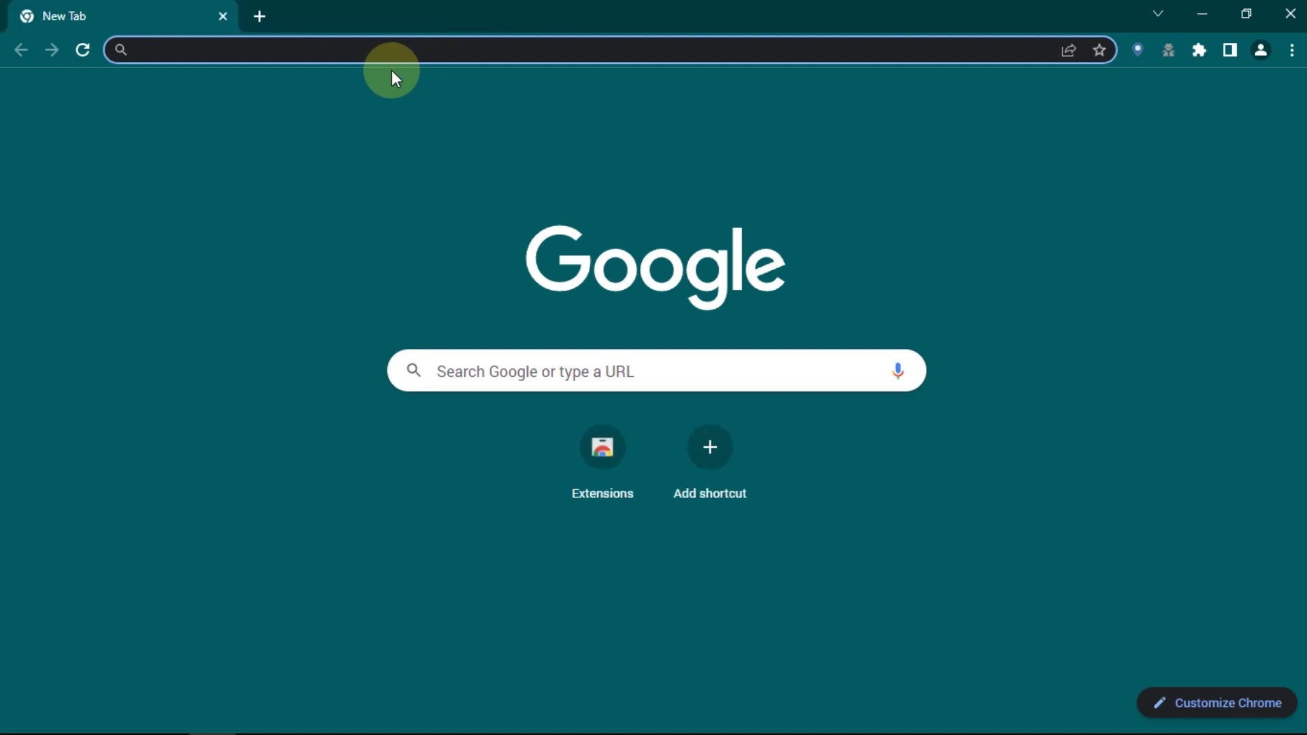
{"action": "key", "text": "ctrl+h"}
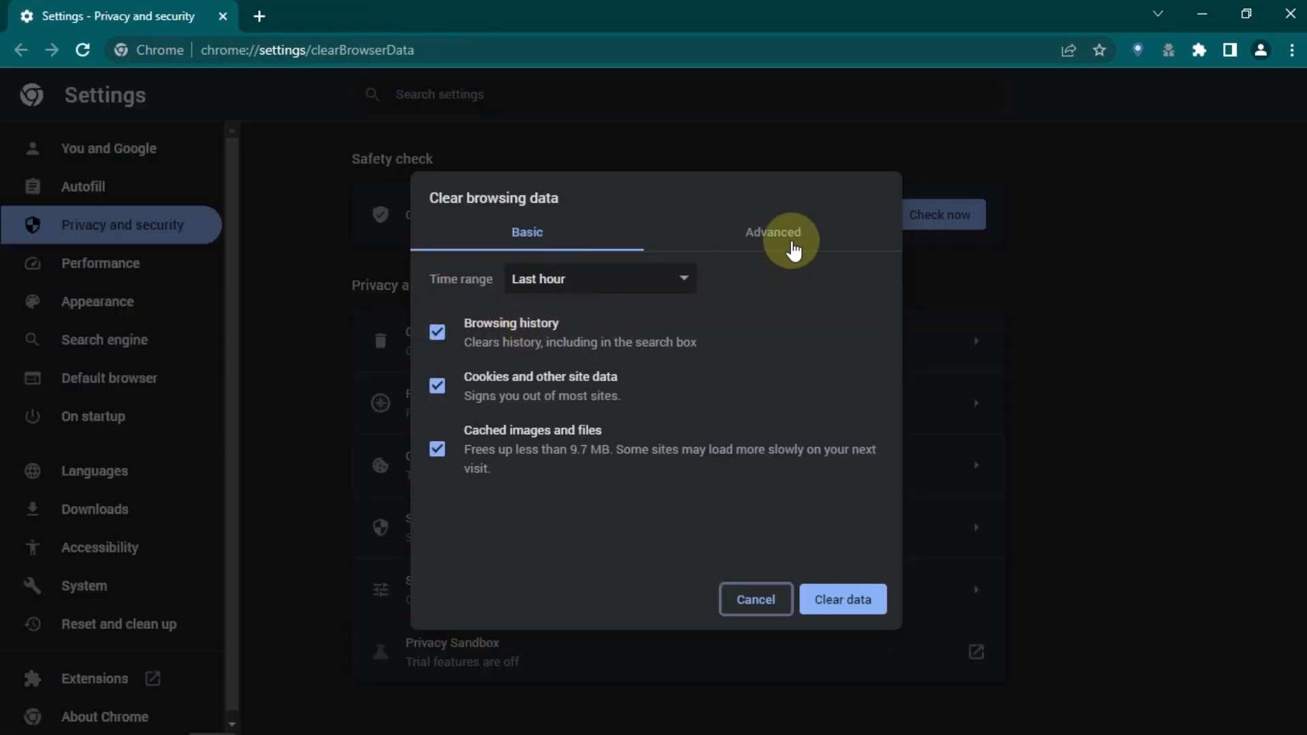
{"action": "left_click", "coordinate": [791, 241]}
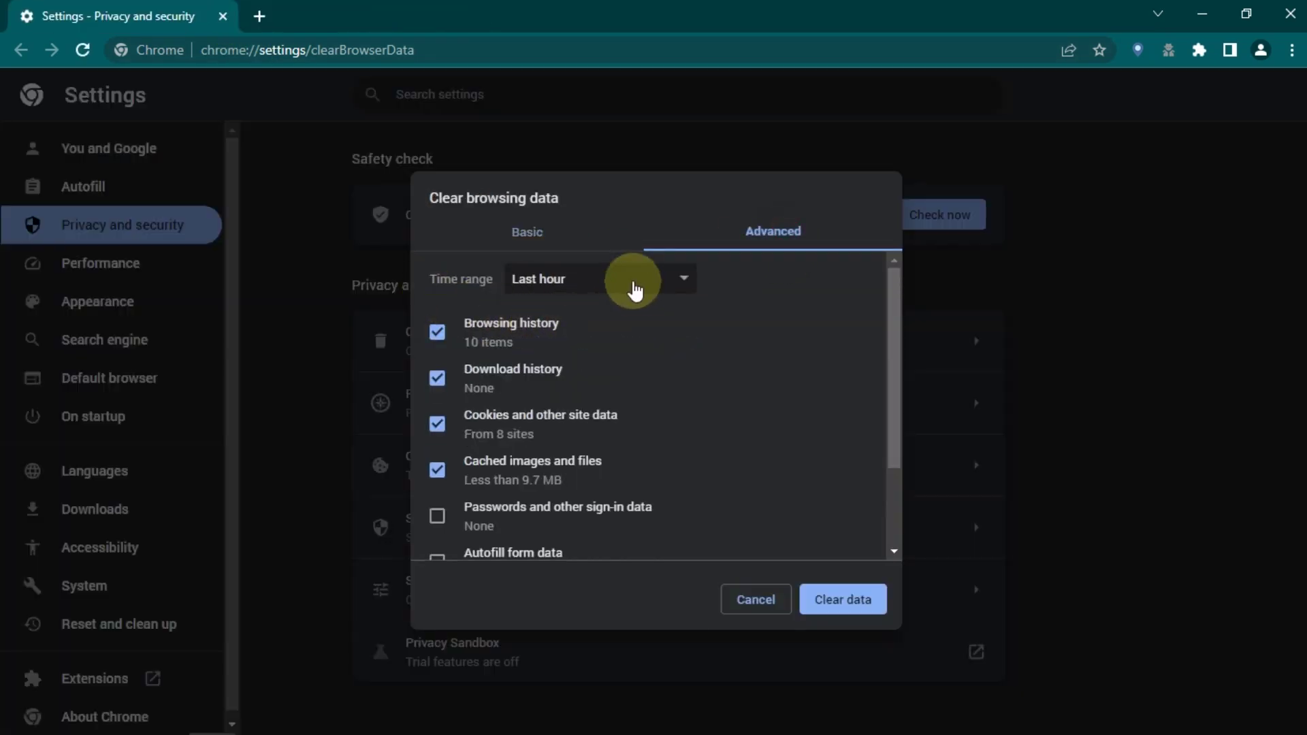
{"action": "left_click", "coordinate": [633, 281]}
{"action": "left_click", "coordinate": [549, 401]}
{"action": "left_click", "coordinate": [437, 514]}
{"action": "scroll", "coordinate": [437, 488], "scroll_direction": "down", "scroll_amount": 2}
{"action": "left_click", "coordinate": [438, 445]}
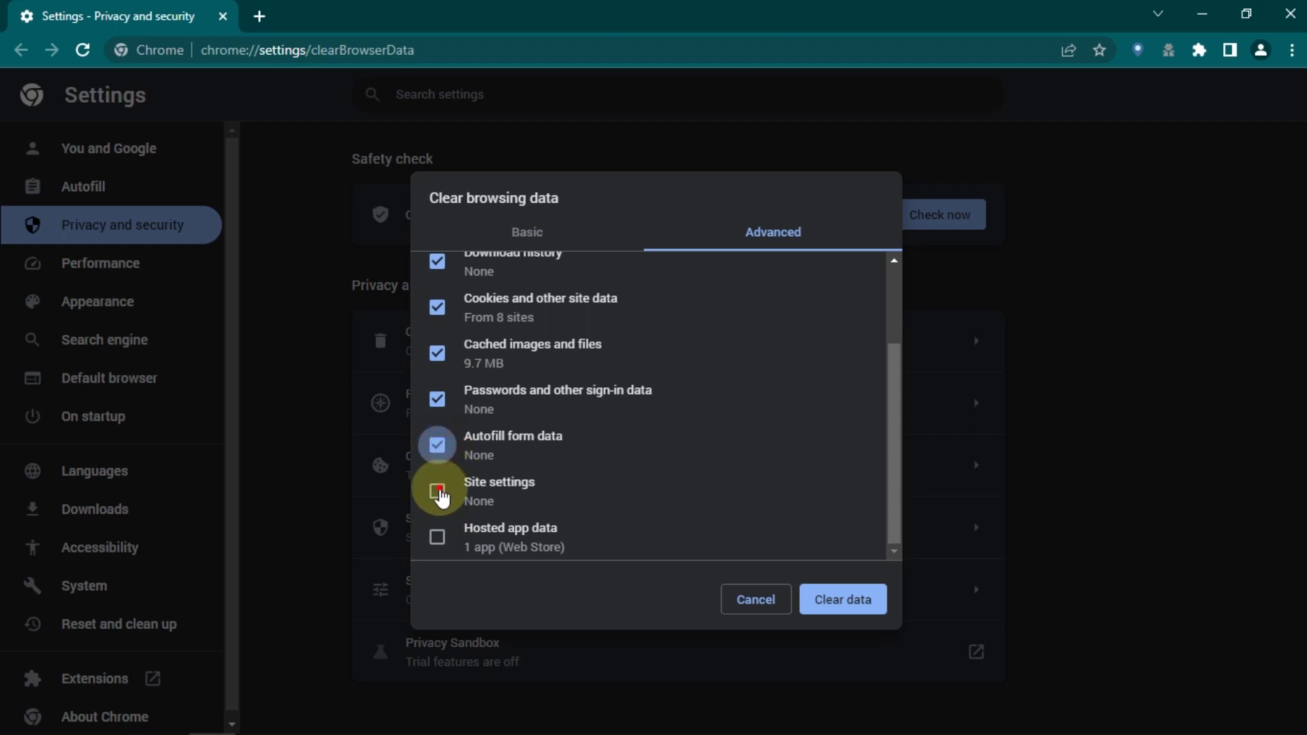
{"action": "left_click", "coordinate": [437, 537]}
{"action": "left_click", "coordinate": [843, 600]}
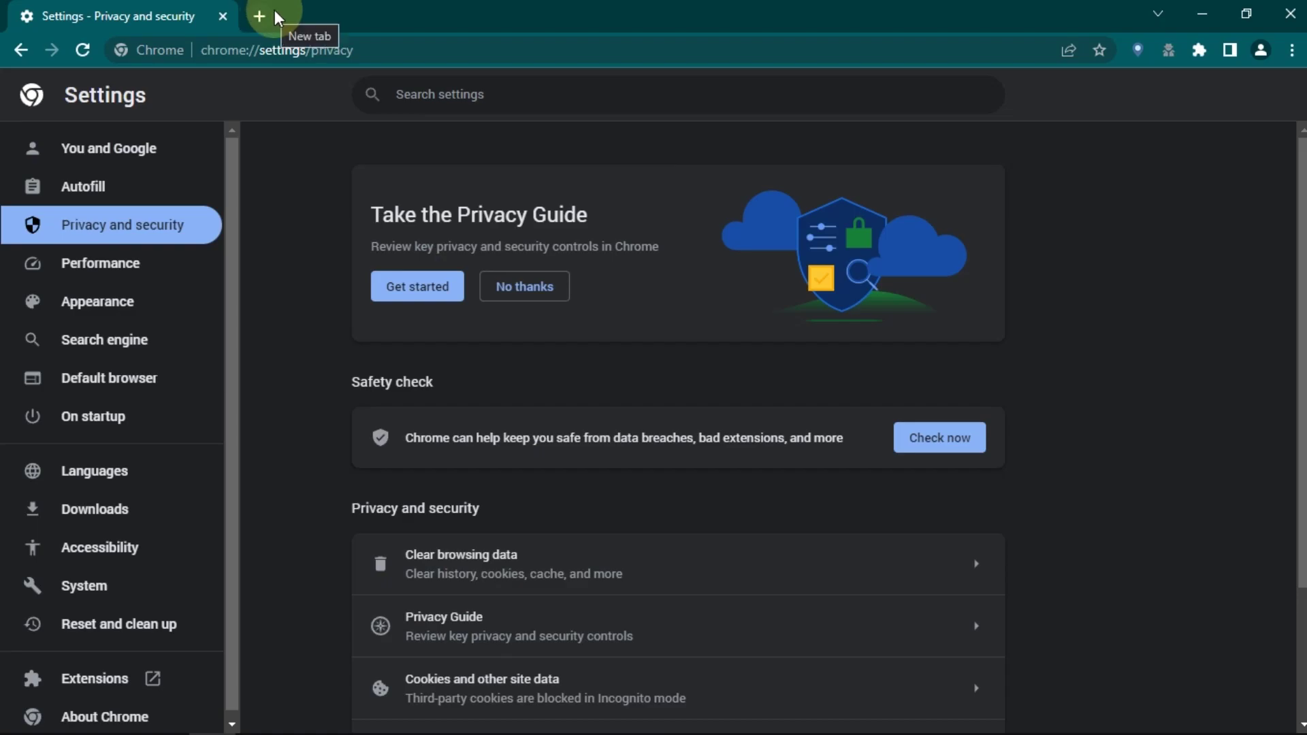
{"action": "left_click", "coordinate": [259, 16]}
Add an account-free Chrome profile named '2'
{"action": "left_click", "coordinate": [222, 17]}
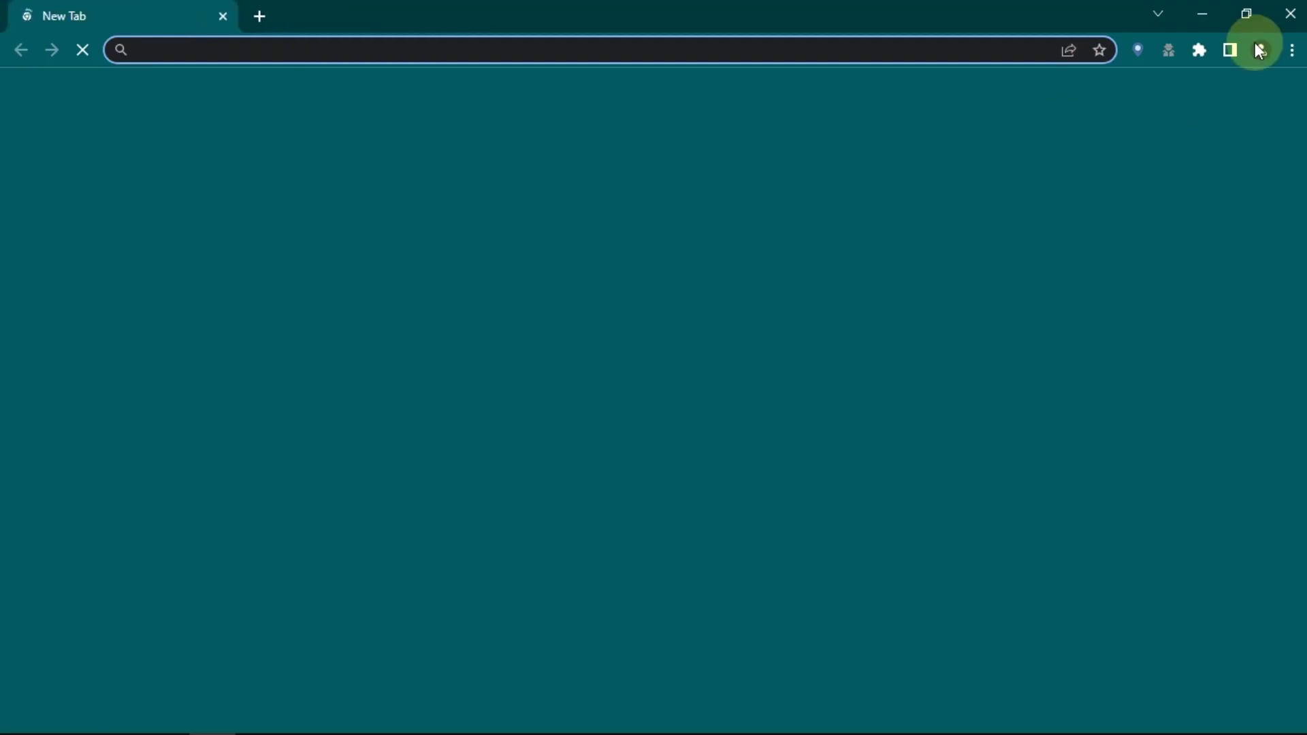
{"action": "left_click", "coordinate": [1260, 50]}
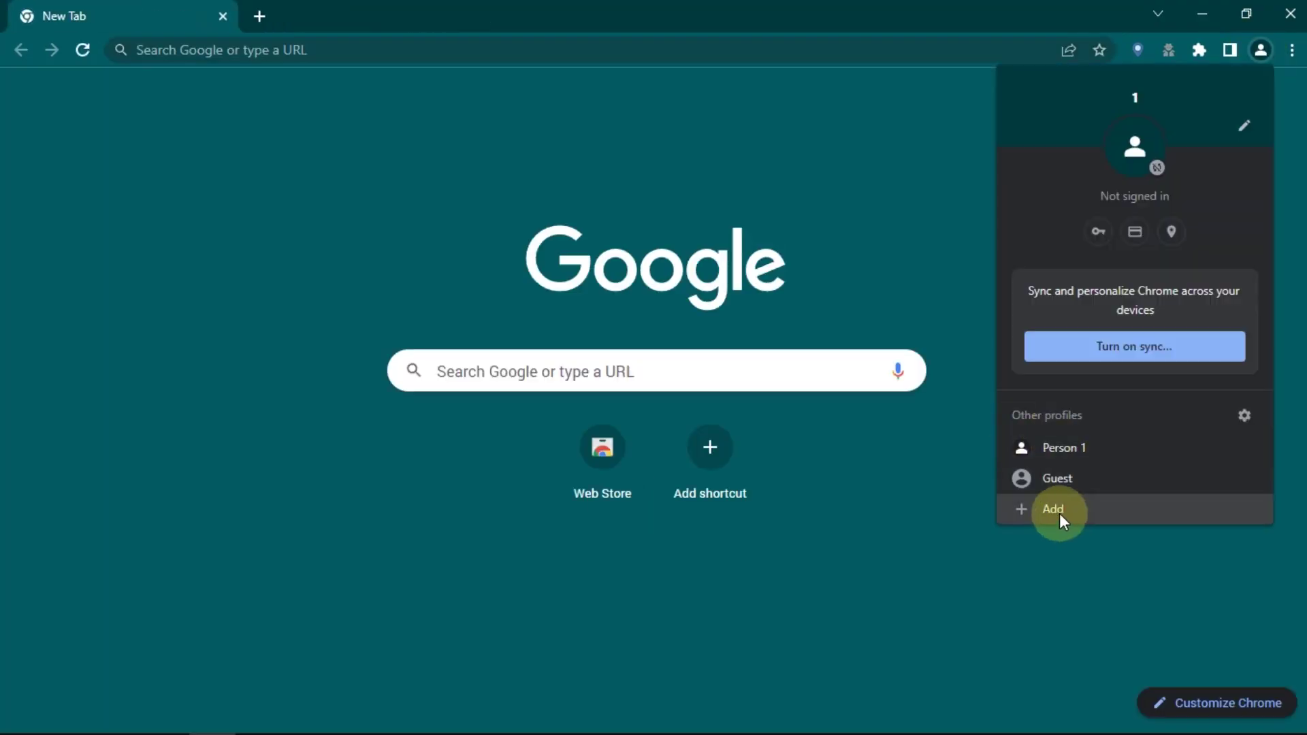
{"action": "left_click", "coordinate": [1059, 513]}
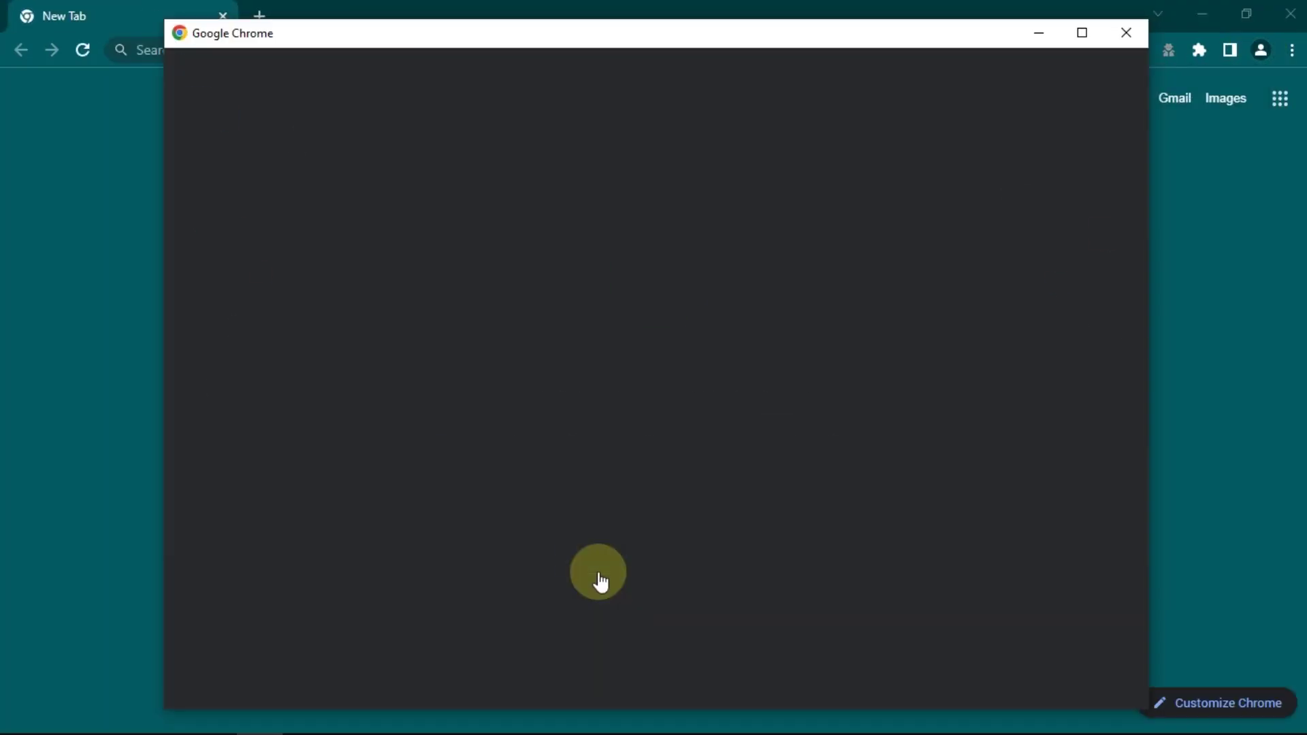
{"action": "left_click", "coordinate": [628, 562]}
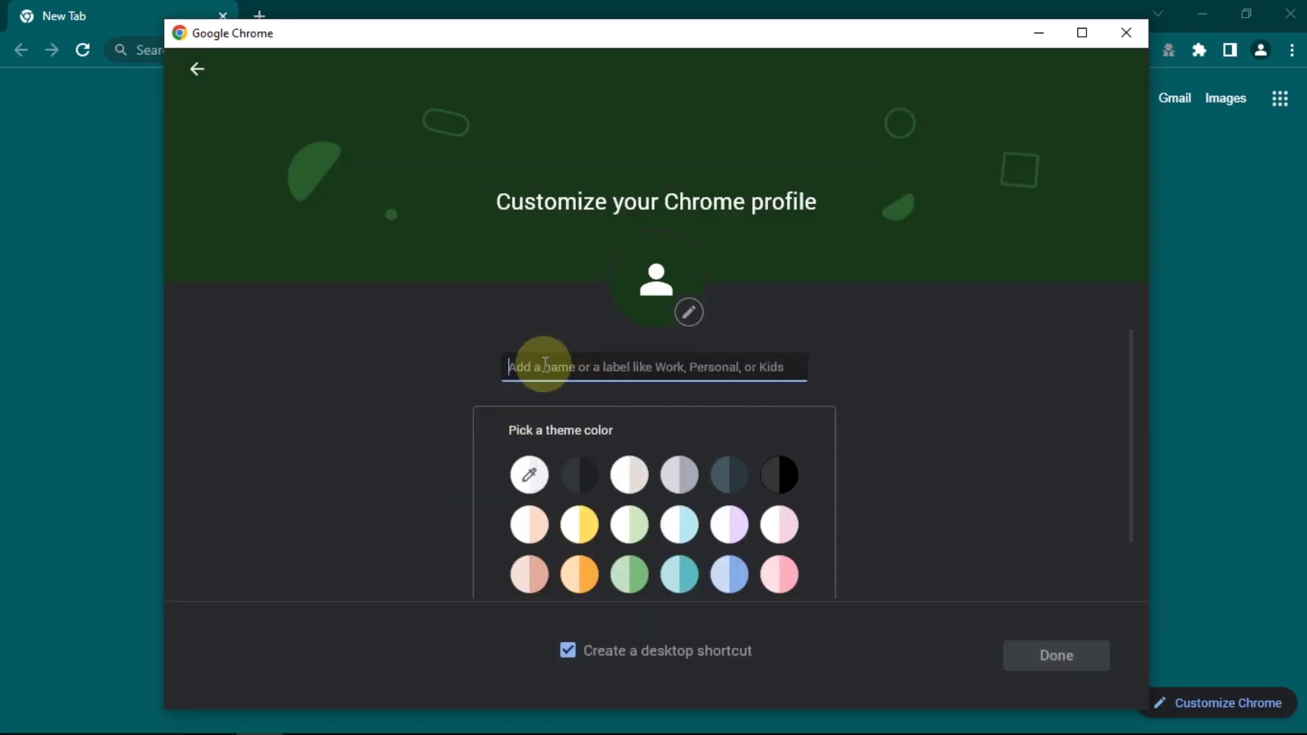
{"action": "type", "text": "2"}
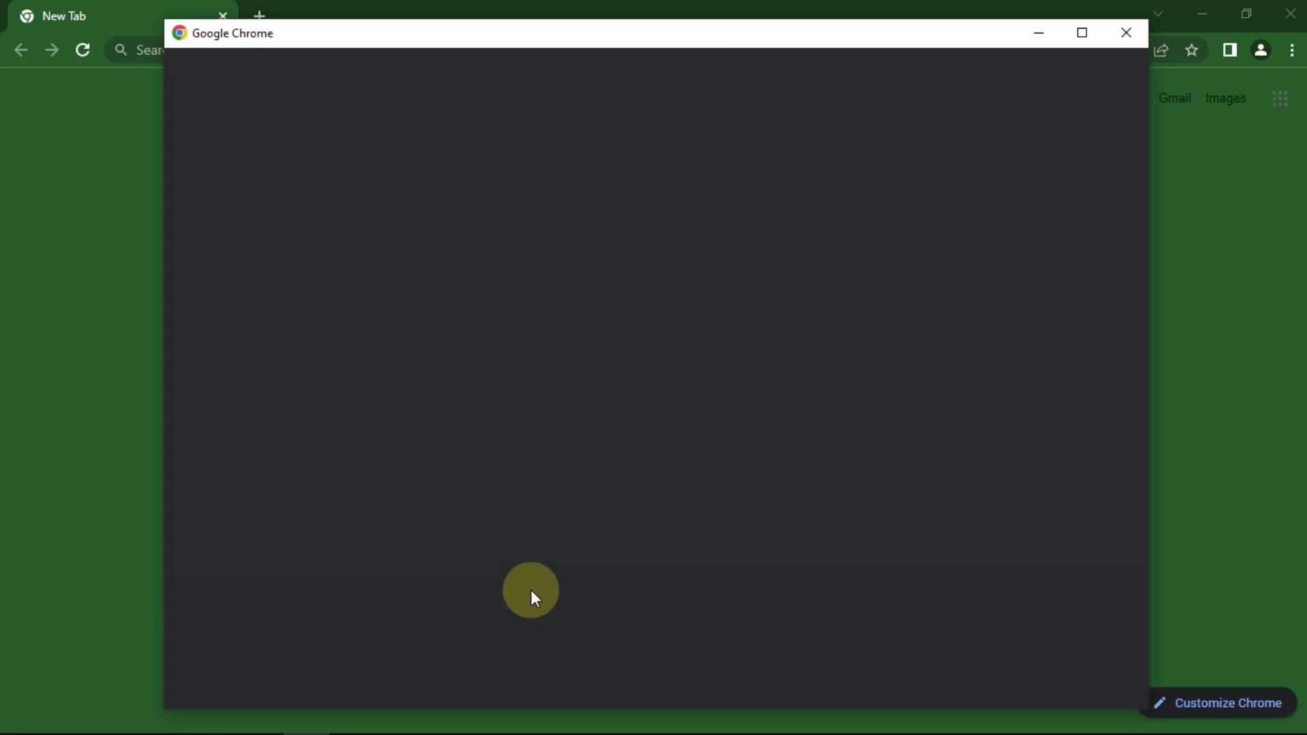
Add another account-free profile named '3', then close the green profile 2 window
{"action": "left_click", "coordinate": [628, 565]}
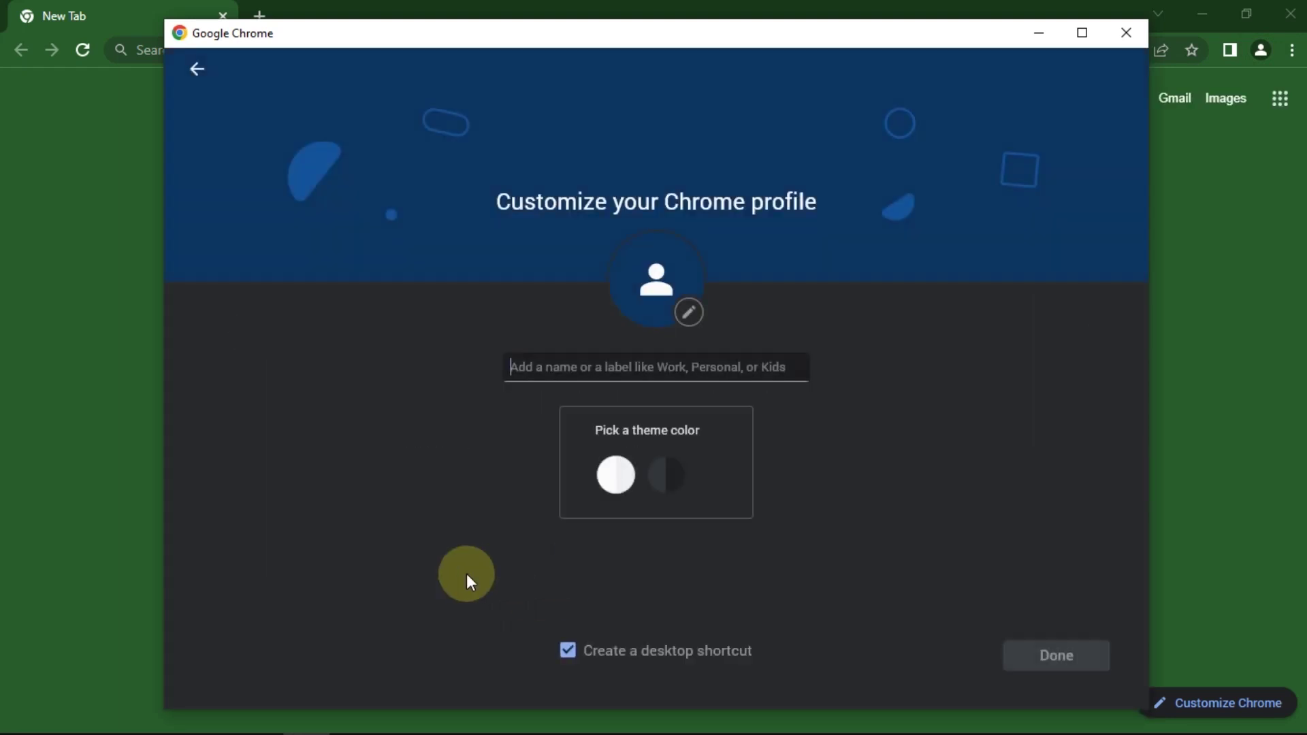
{"action": "left_click", "coordinate": [534, 385]}
{"action": "type", "text": "3"}
{"action": "left_click", "coordinate": [1072, 657]}
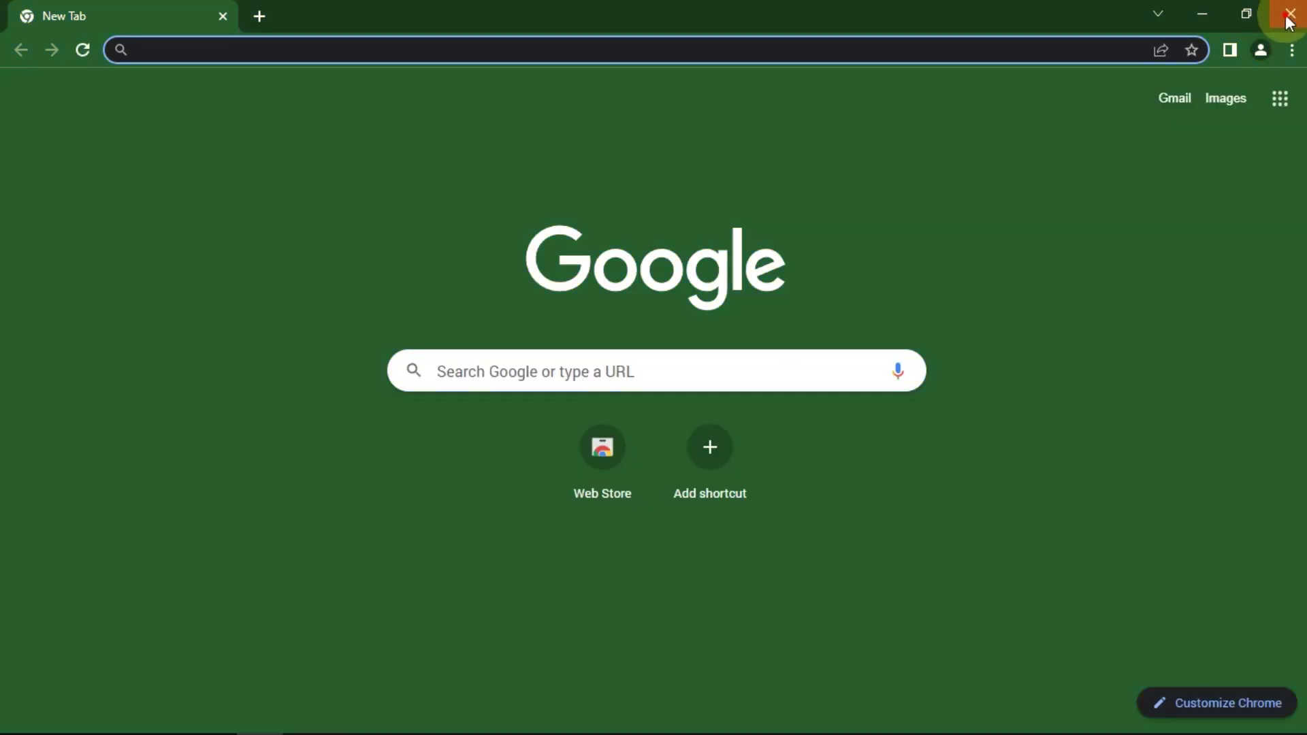
{"action": "left_click", "coordinate": [1288, 15]}
Close the remaining Chrome windows and refresh the desktop
{"action": "left_click", "coordinate": [1288, 12]}
{"action": "left_click", "coordinate": [1289, 12]}
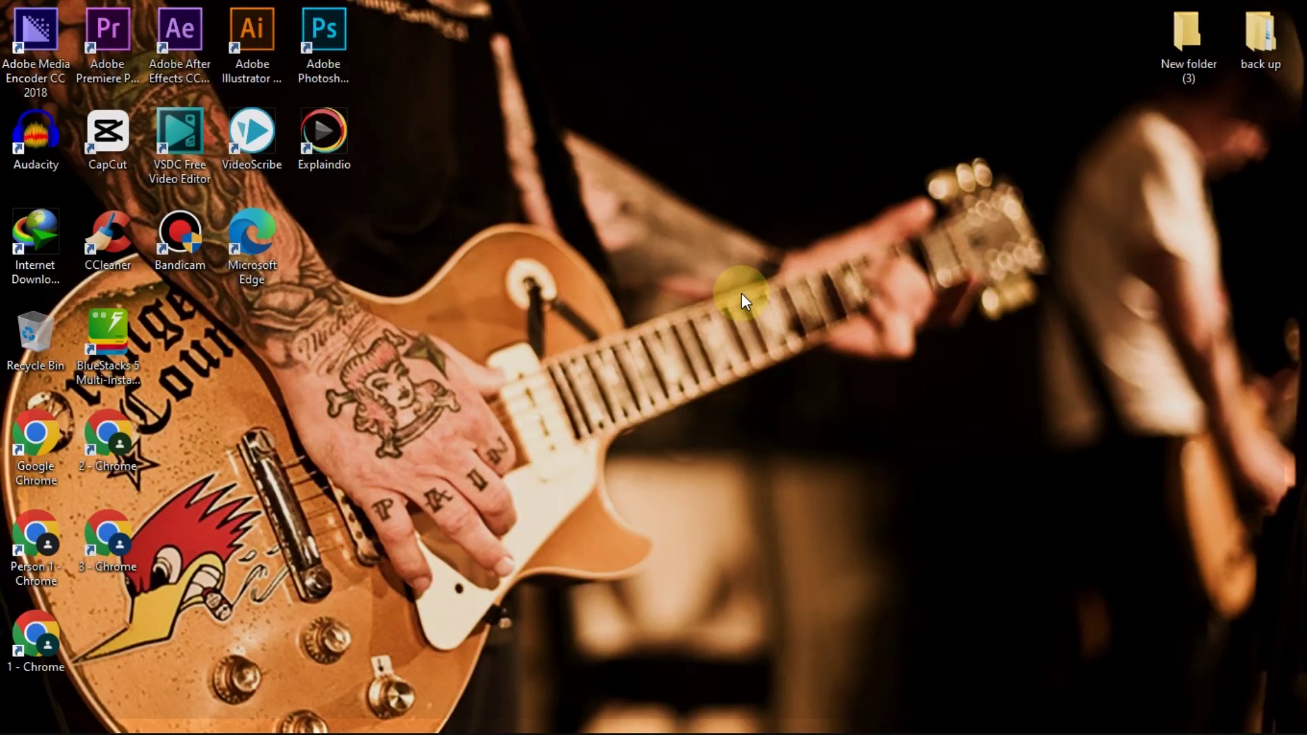
{"action": "right_click", "coordinate": [650, 248]}
{"action": "left_click", "coordinate": [713, 326]}
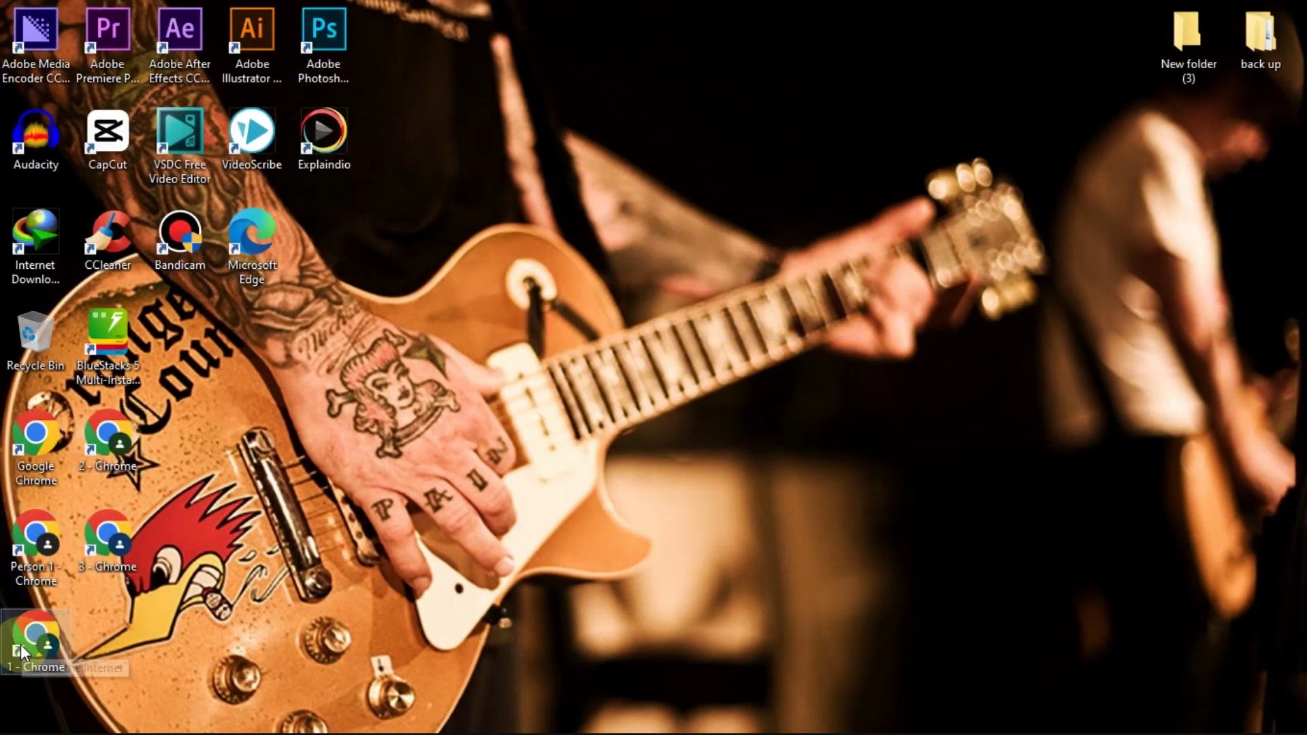
Arrange the 1, 2 and 3 - Chrome shortcuts in a column near the top, then refresh
{"action": "left_click_drag", "start_coordinate": [27, 647], "coordinate": [398, 62]}
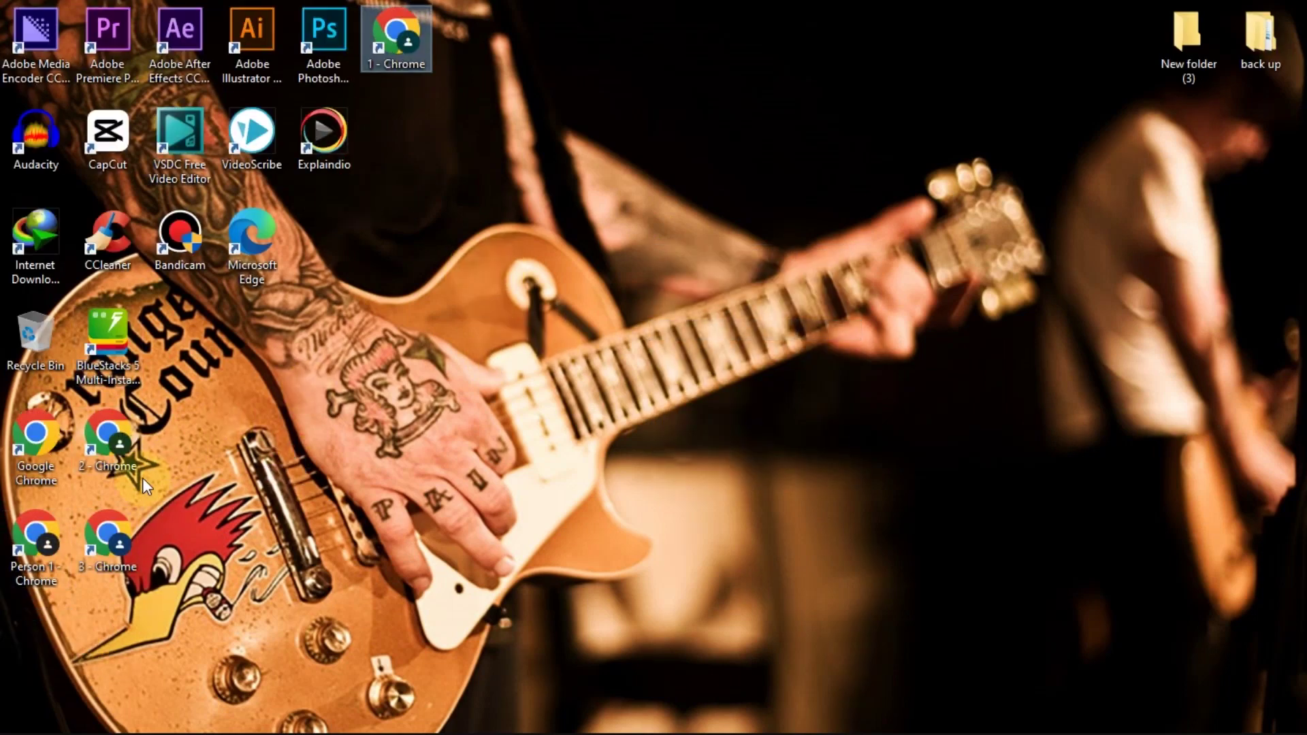
{"action": "left_click_drag", "start_coordinate": [142, 478], "coordinate": [414, 134]}
{"action": "left_click_drag", "start_coordinate": [129, 515], "coordinate": [410, 225]}
{"action": "right_click", "coordinate": [493, 284]}
{"action": "left_click", "coordinate": [554, 364]}
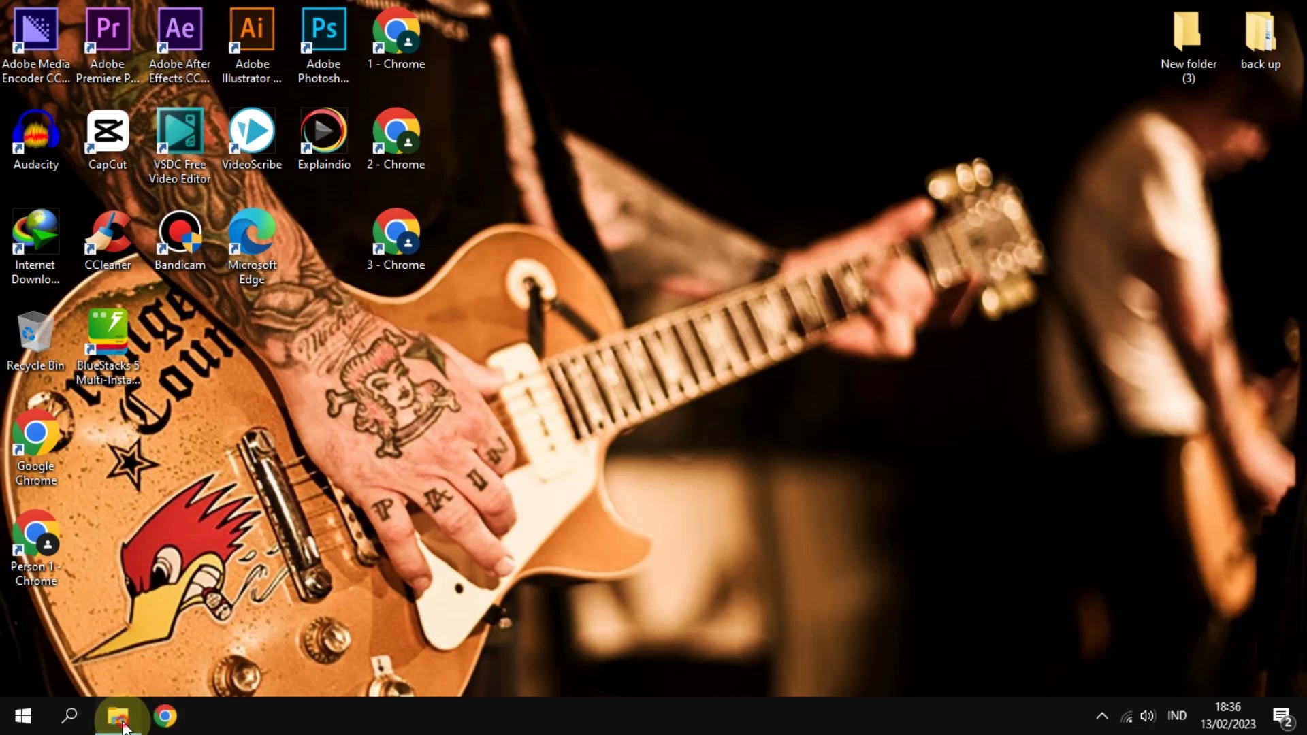
{"action": "left_click", "coordinate": [122, 726]}
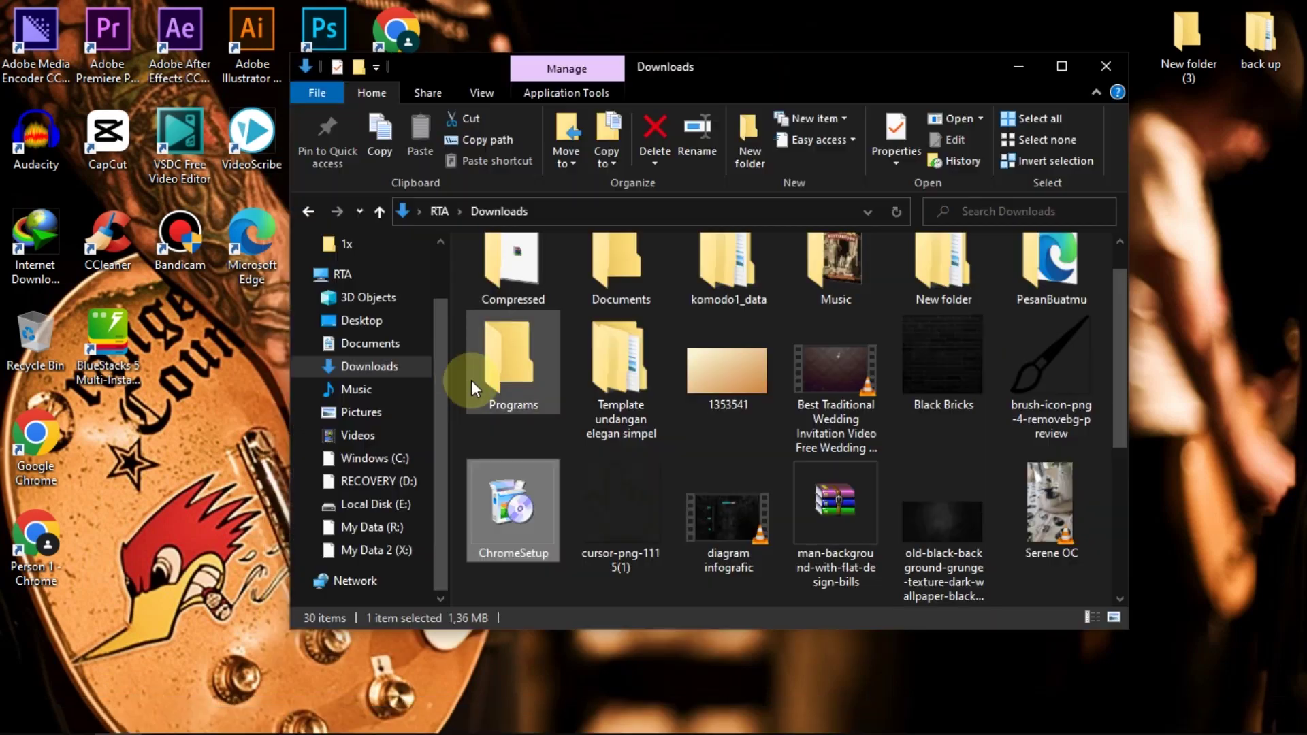
Open the Windows (C:) drive and turn on Hidden items in the View options
{"action": "left_click", "coordinate": [368, 462]}
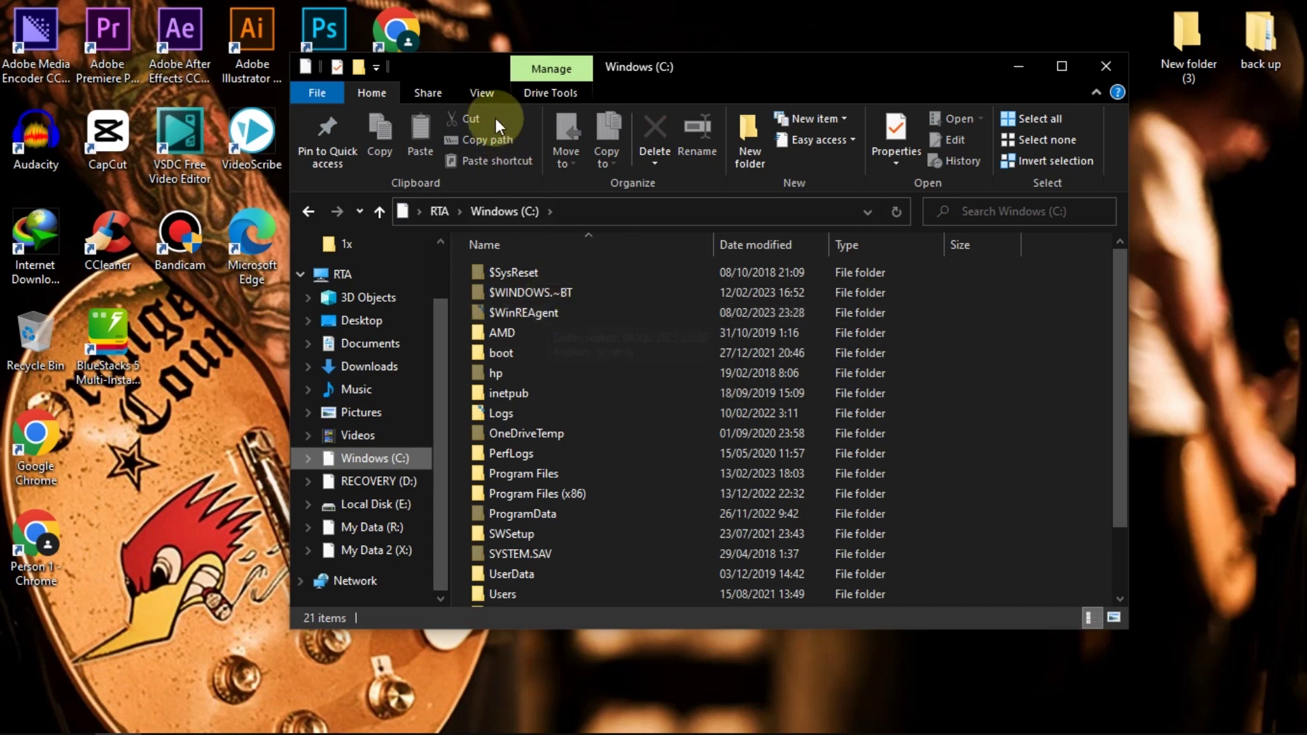
{"action": "left_click", "coordinate": [487, 97]}
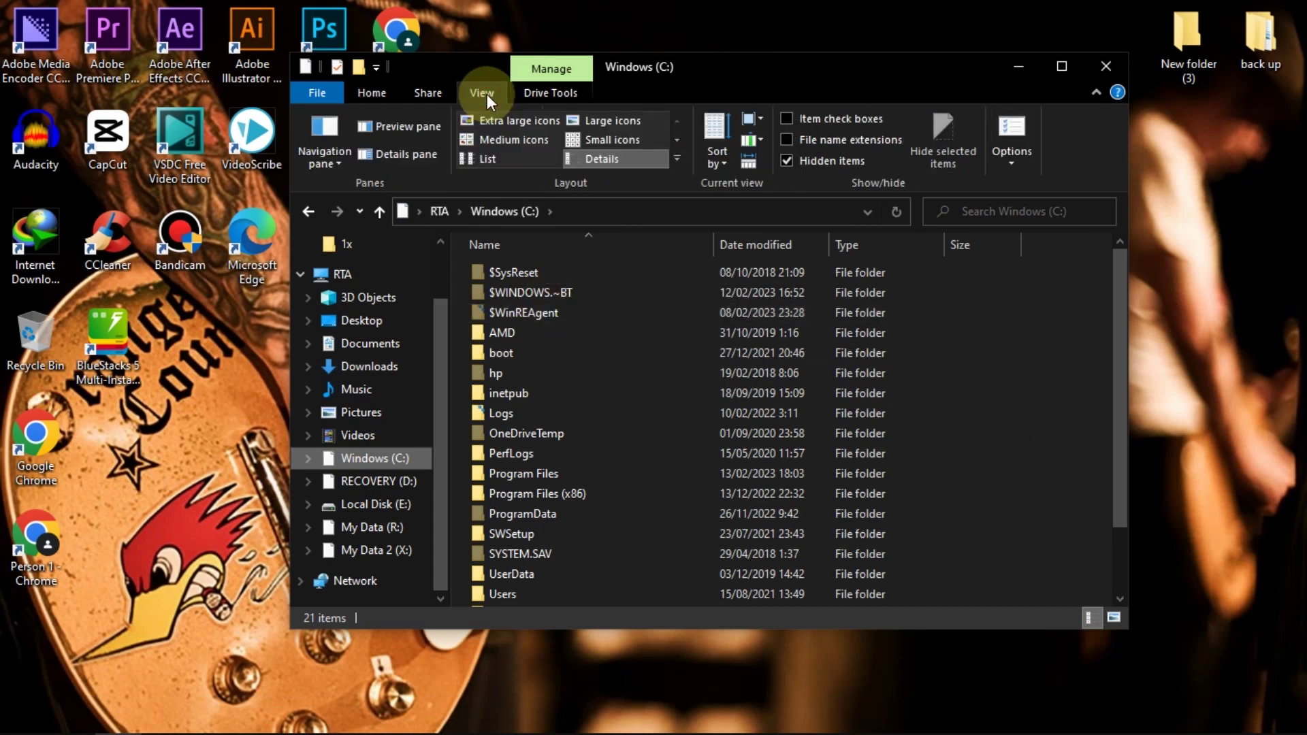
{"action": "left_click", "coordinate": [787, 162]}
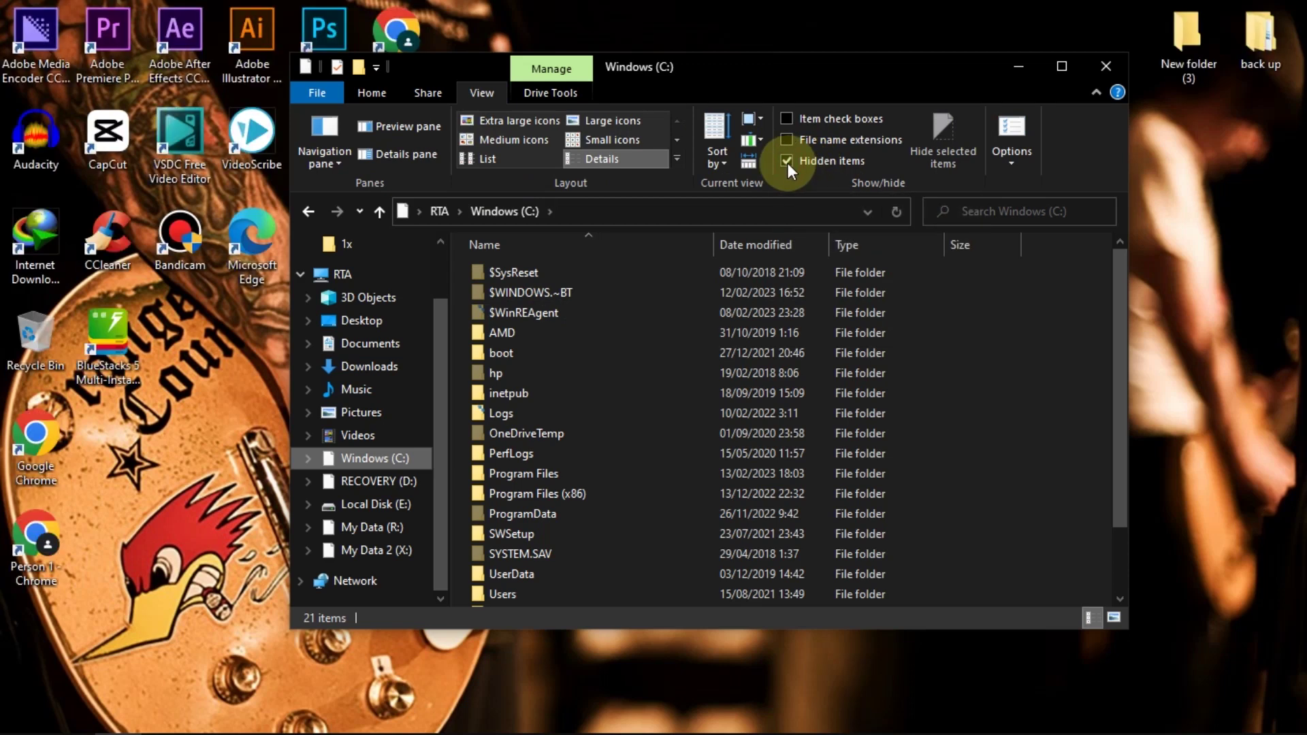
{"action": "left_click", "coordinate": [528, 473]}
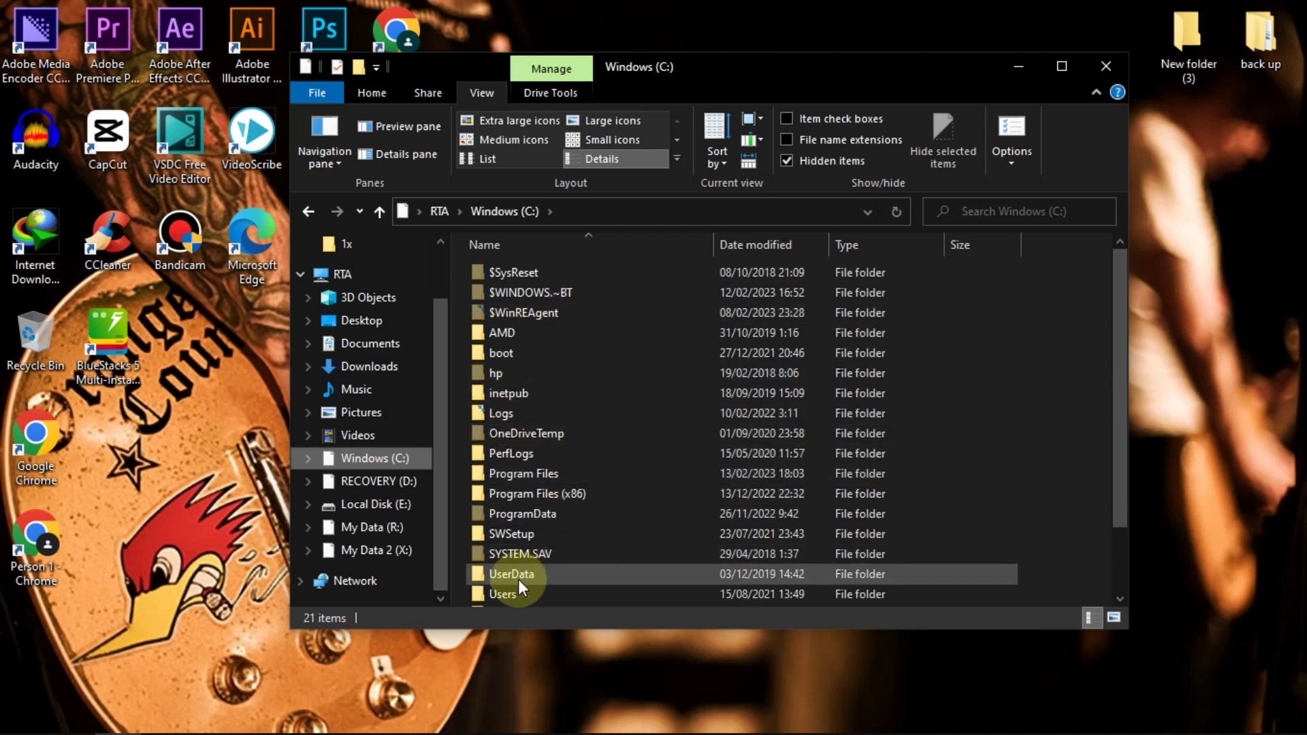
{"action": "left_click", "coordinate": [512, 596]}
{"action": "scroll", "coordinate": [532, 570], "scroll_direction": "down", "scroll_amount": 2}
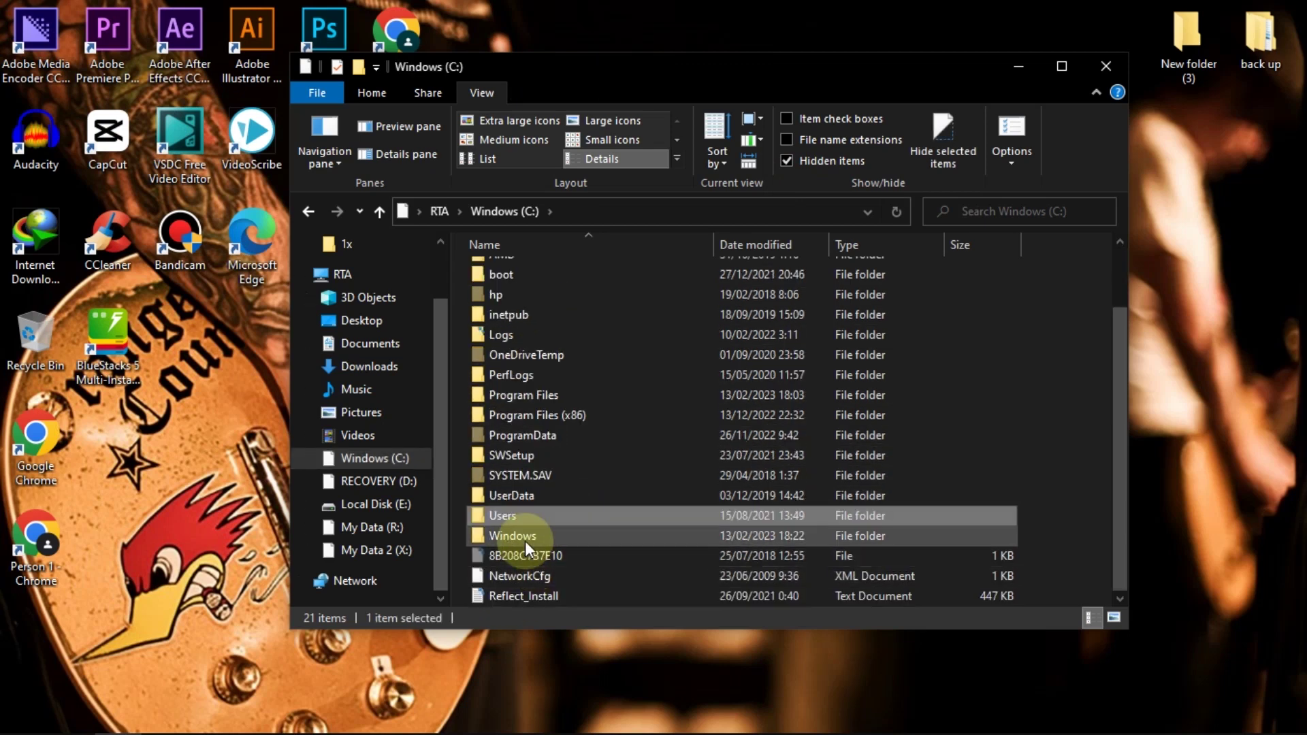
Maximize File Explorer and browse Users, the user's home folder, AppData and Local
{"action": "double_click", "coordinate": [647, 67]}
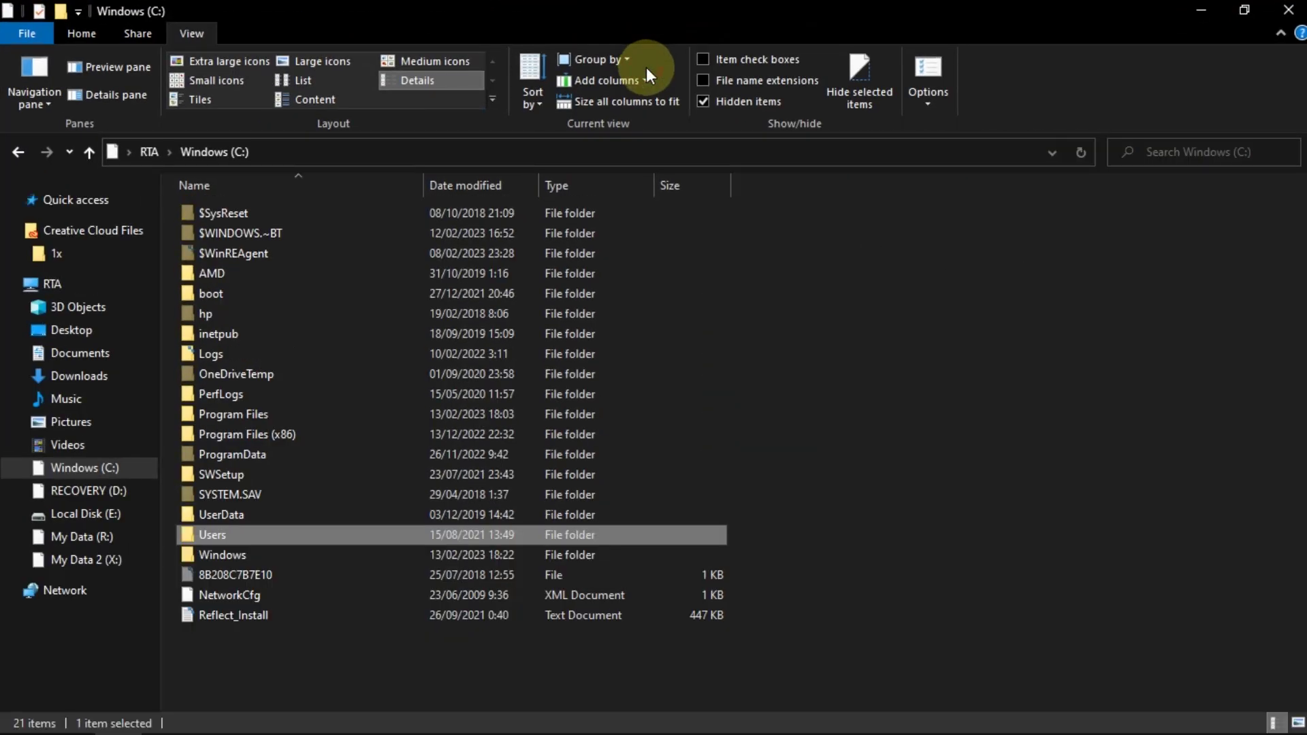
{"action": "double_click", "coordinate": [201, 534]}
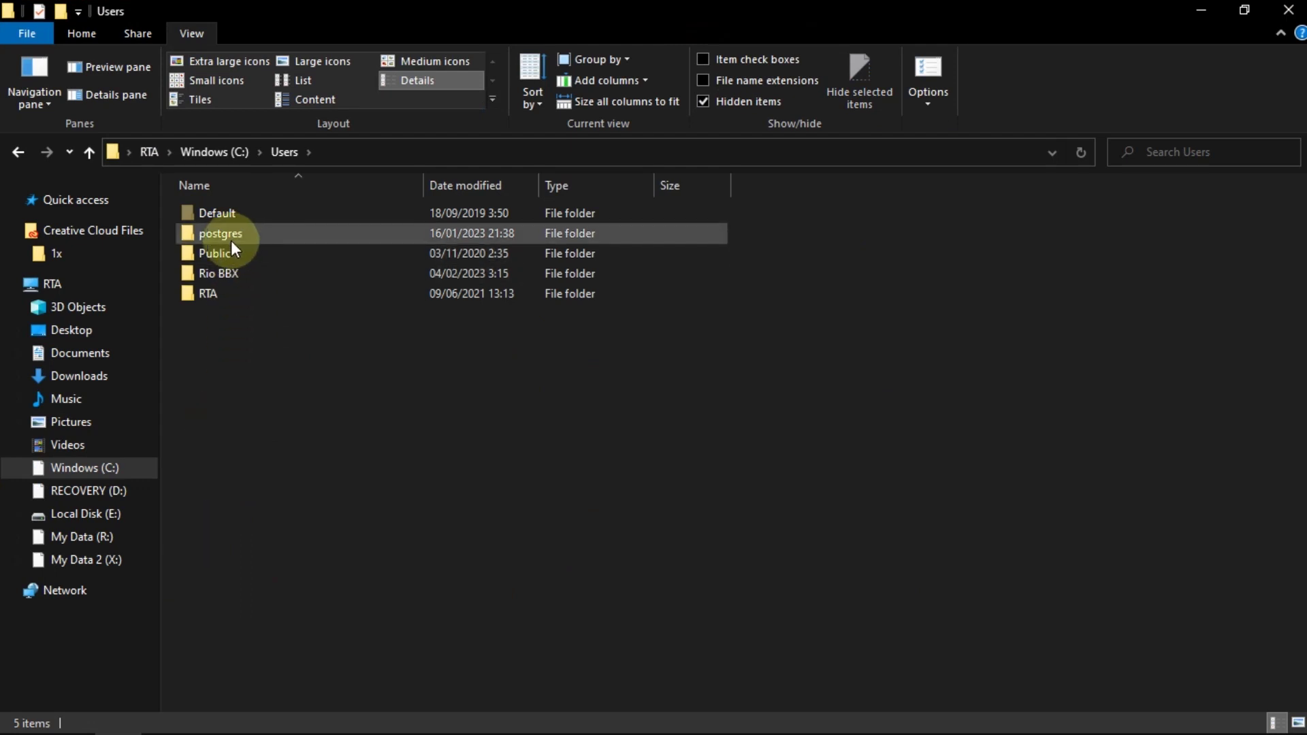
{"action": "double_click", "coordinate": [221, 275]}
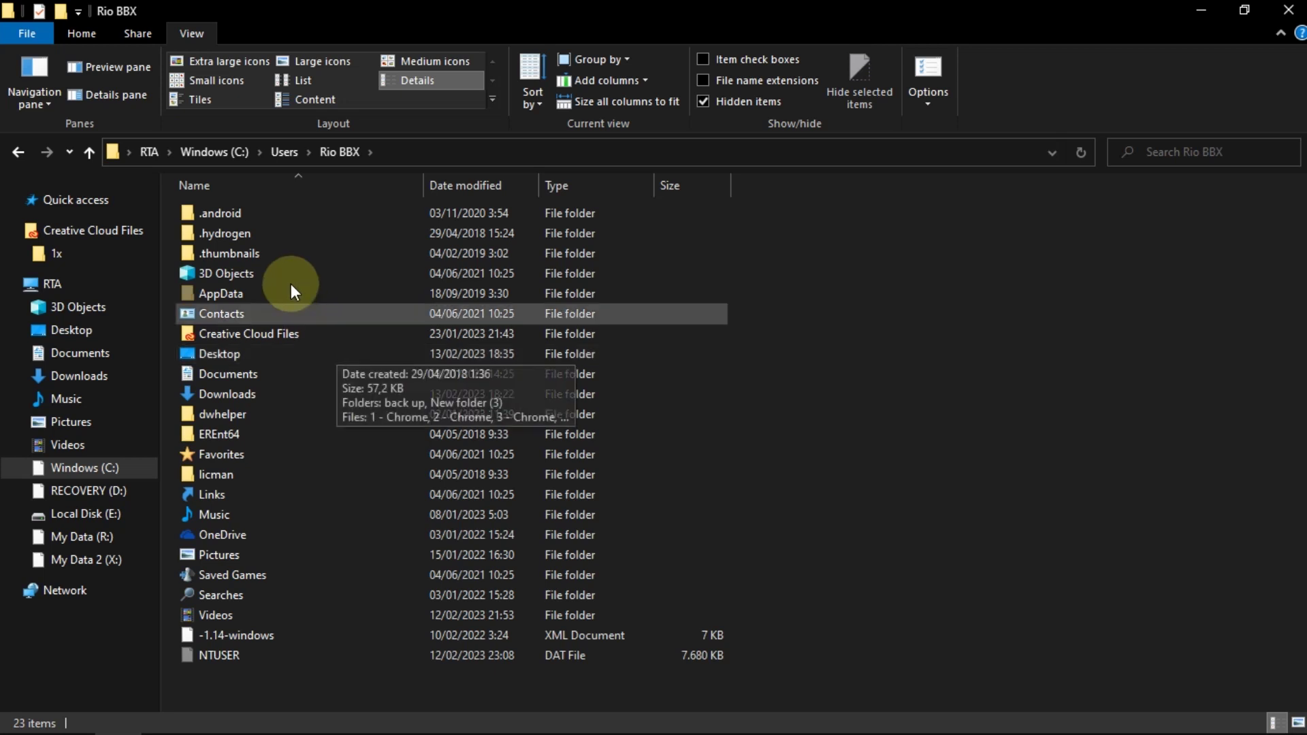
{"action": "double_click", "coordinate": [227, 296]}
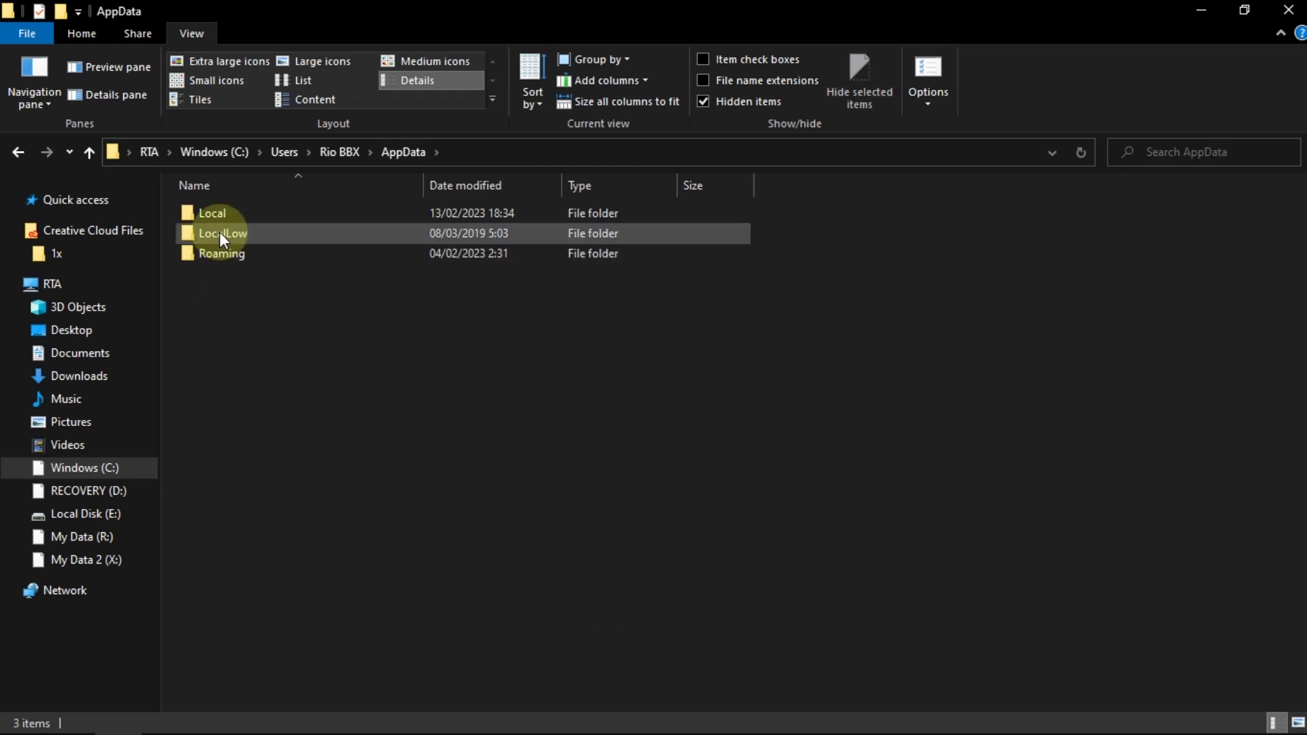
{"action": "double_click", "coordinate": [215, 215]}
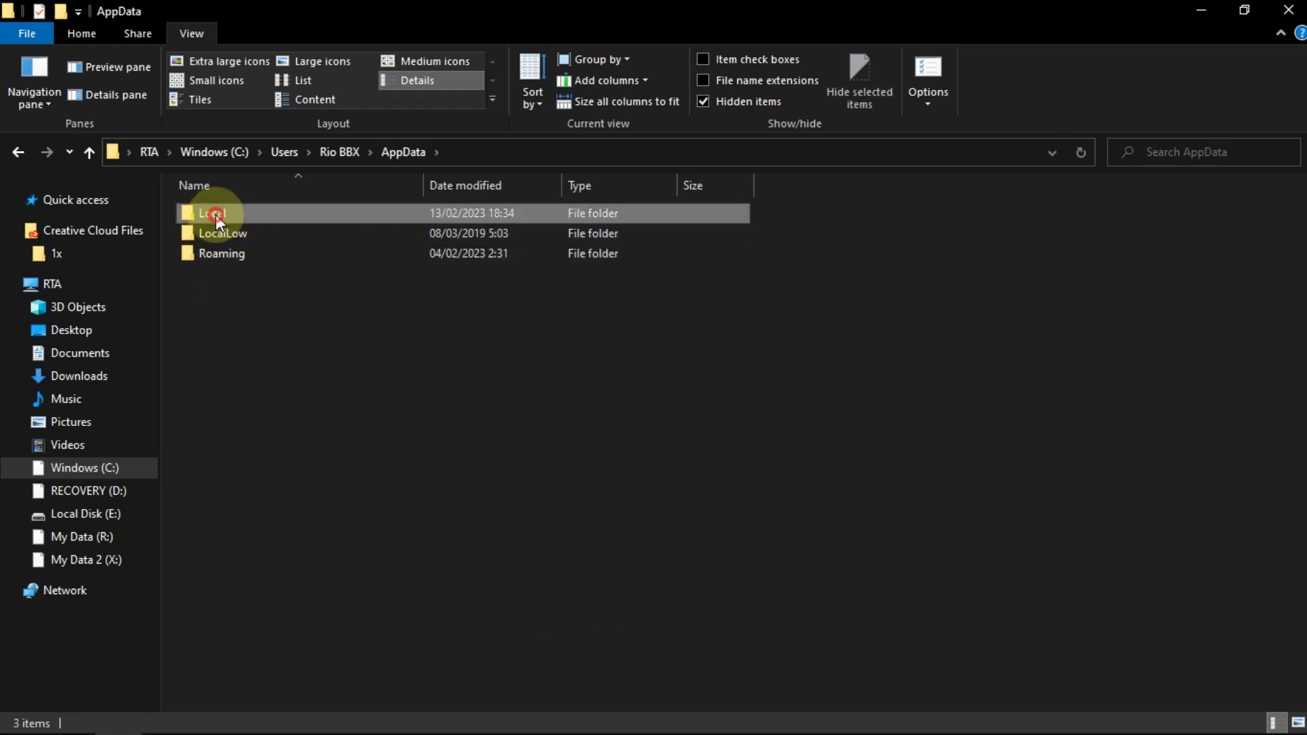
Continue into Google, Chrome and User Data to reach Profile 1, 2 and 3
{"action": "scroll", "coordinate": [260, 326], "scroll_direction": "down", "scroll_amount": 3}
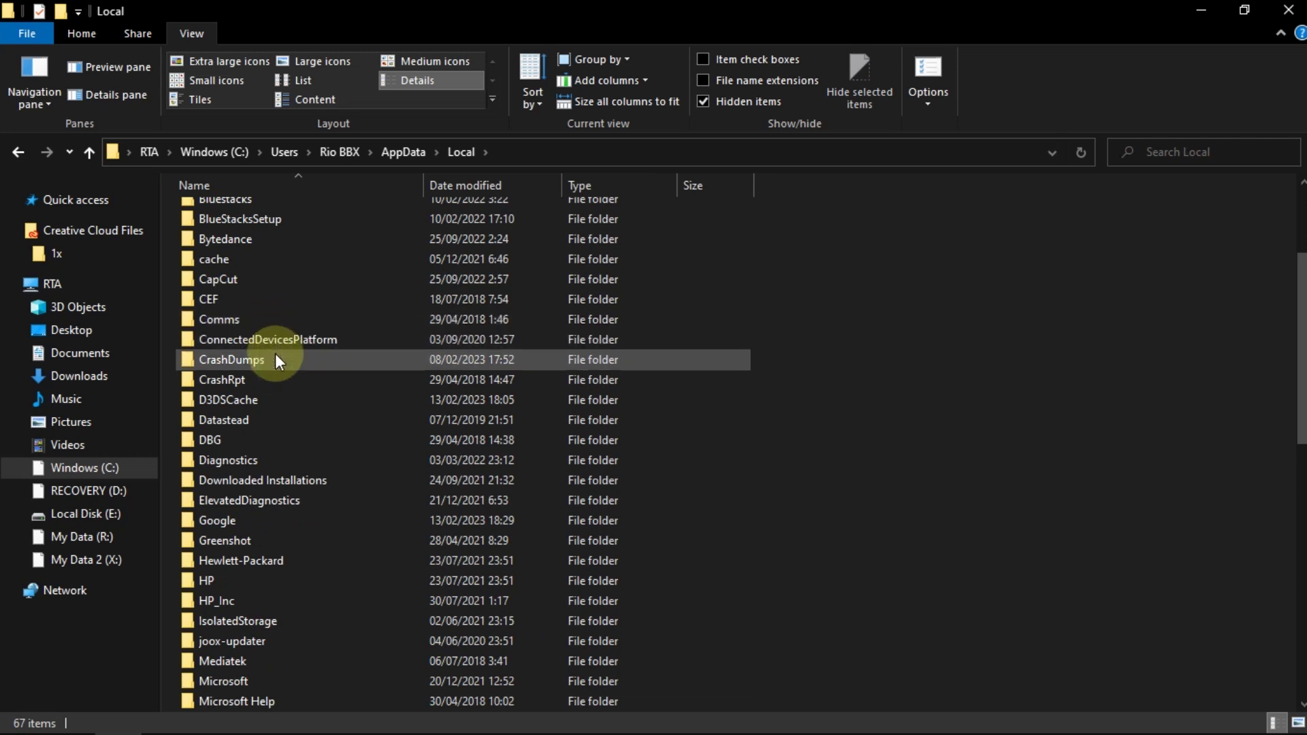
{"action": "scroll", "coordinate": [275, 353], "scroll_direction": "up", "scroll_amount": 3}
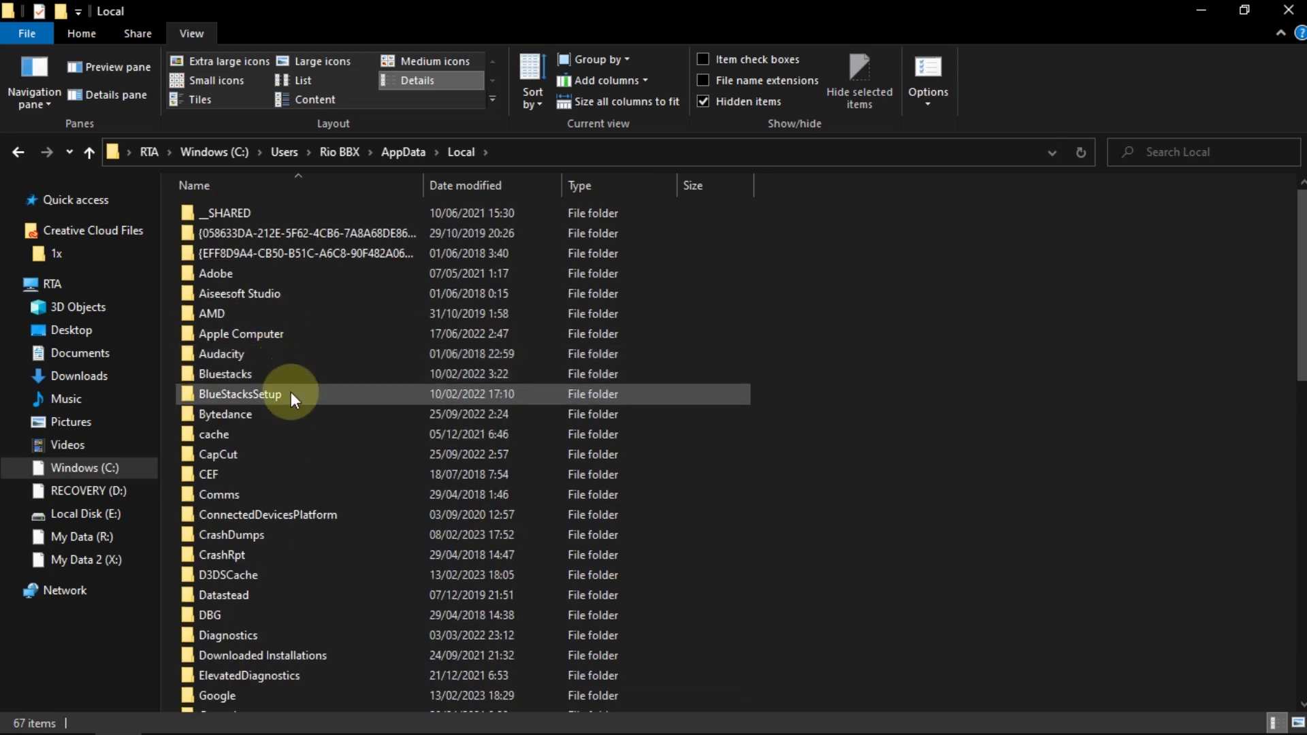
{"action": "scroll", "coordinate": [292, 396], "scroll_direction": "down", "scroll_amount": 3}
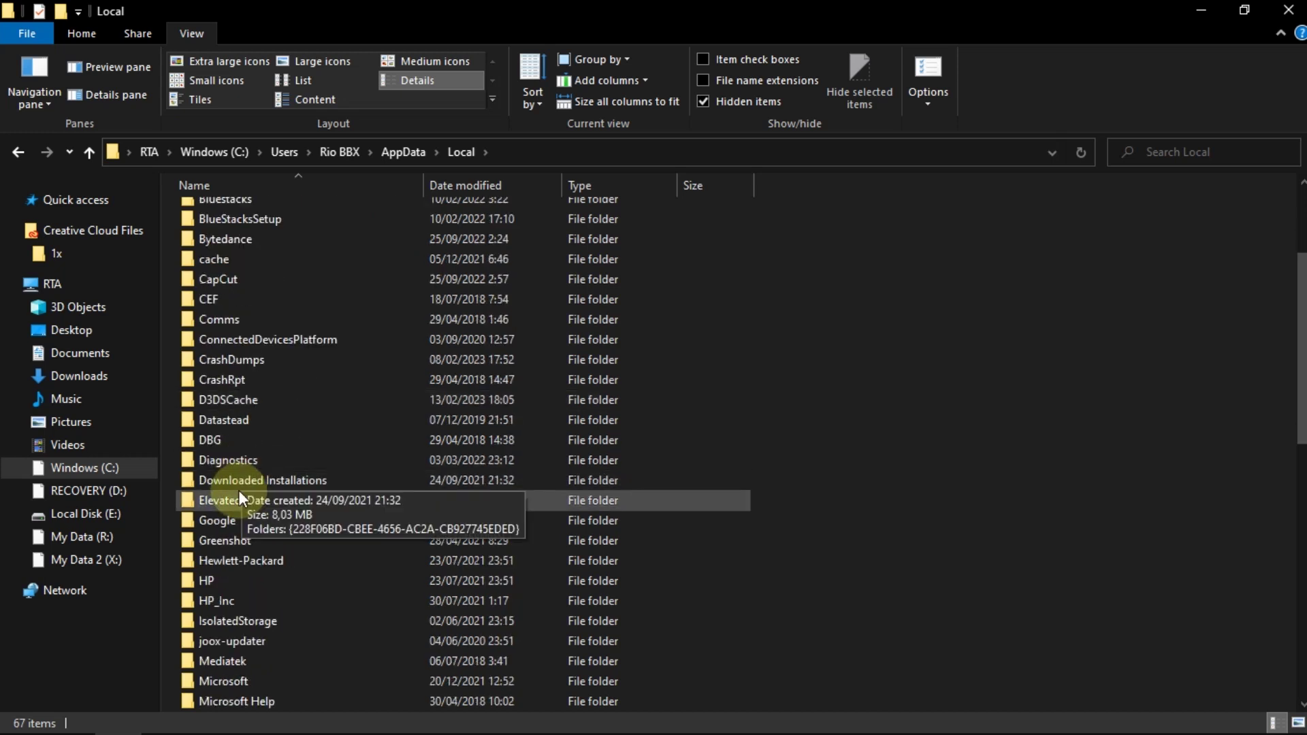
{"action": "scroll", "coordinate": [232, 470], "scroll_direction": "down", "scroll_amount": 1}
{"action": "double_click", "coordinate": [227, 463]}
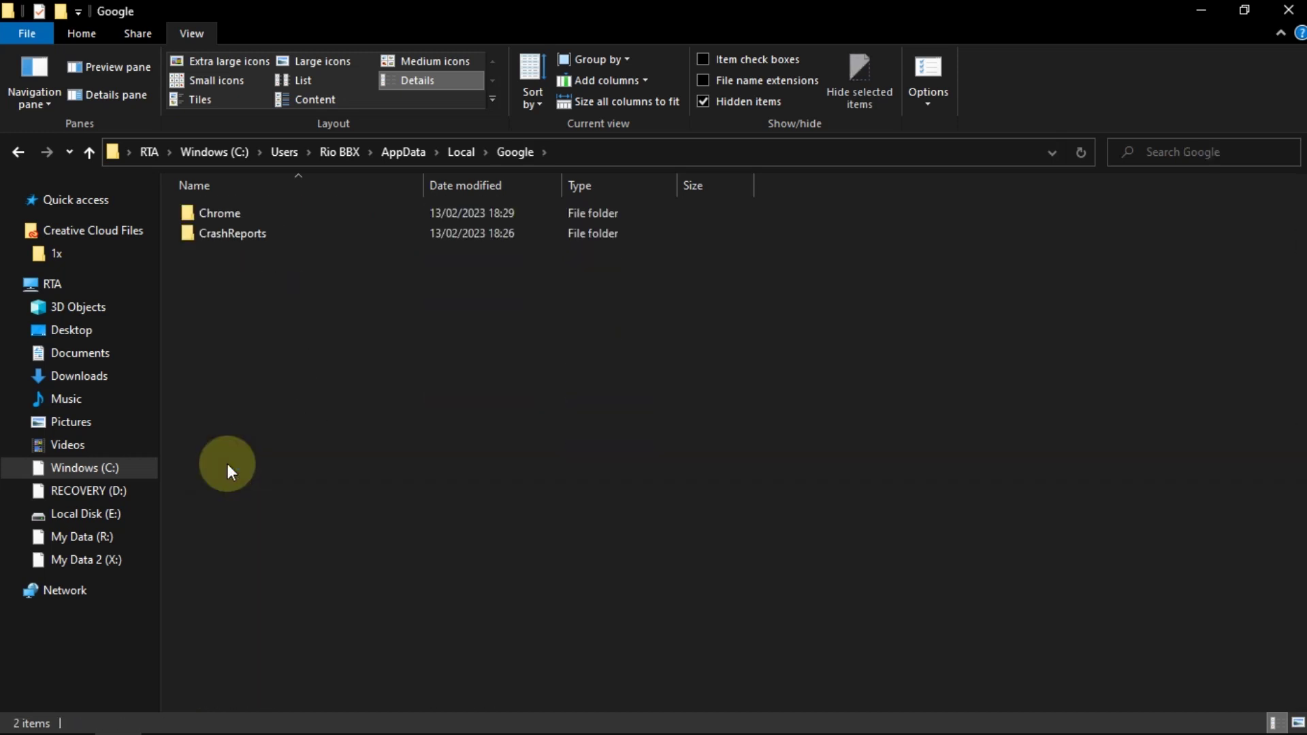
{"action": "double_click", "coordinate": [220, 214]}
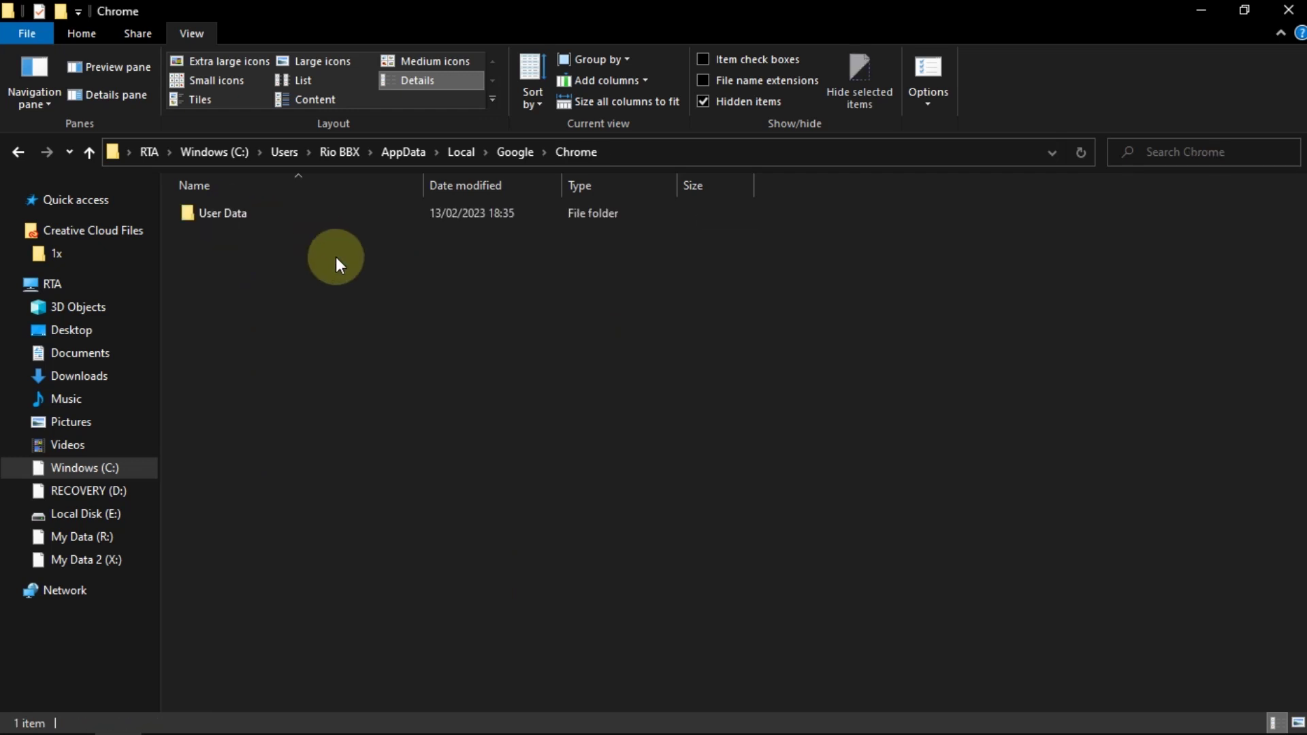
{"action": "double_click", "coordinate": [233, 218]}
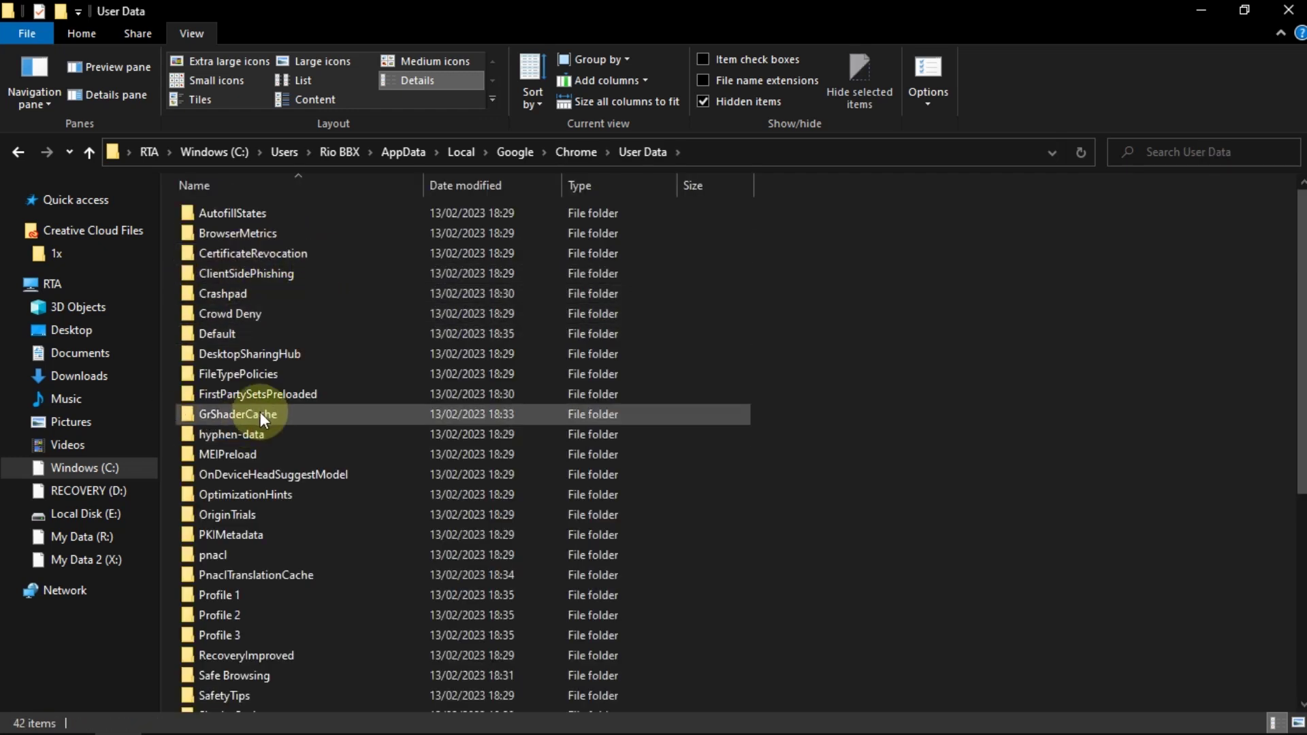
{"action": "scroll", "coordinate": [260, 415], "scroll_direction": "down", "scroll_amount": 2}
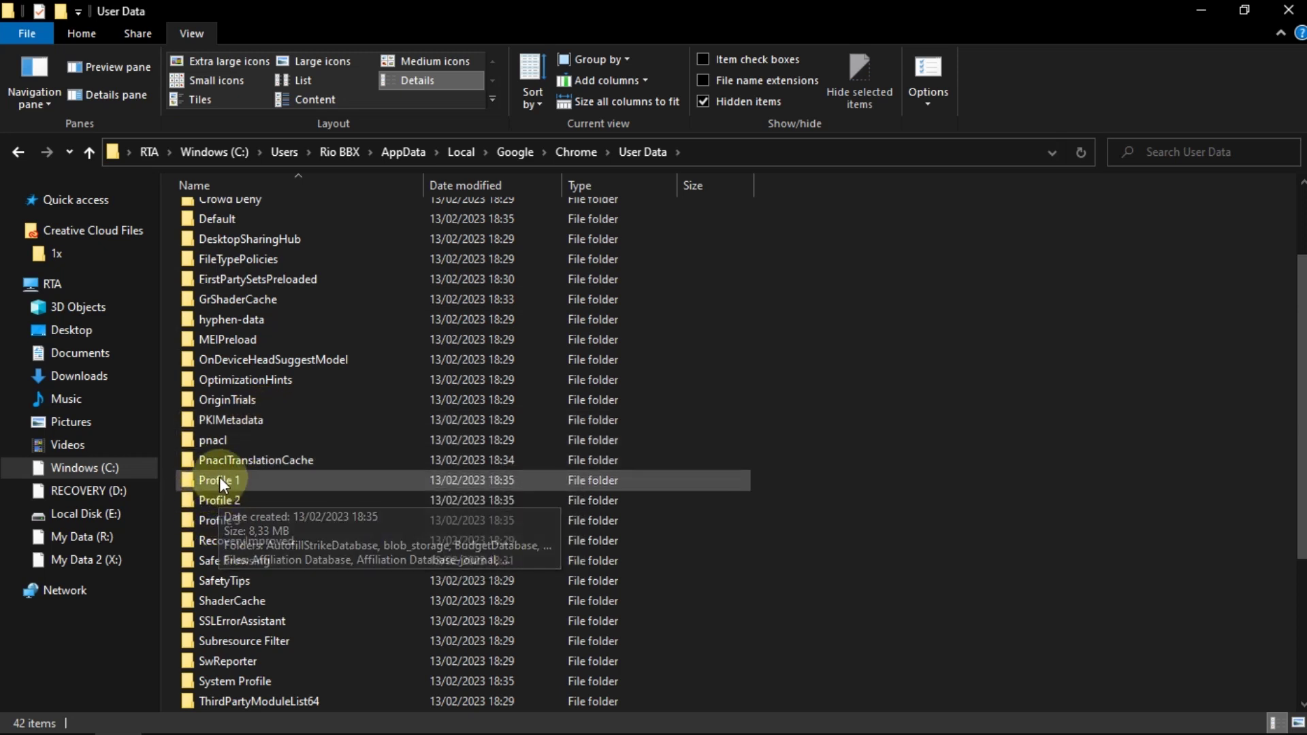
Delete the Profile 2 and Profile 3 folders and paste copies of Profile 1 as Profile 1_2 and 1_3
{"action": "mouse_move", "coordinate": [230, 483]}
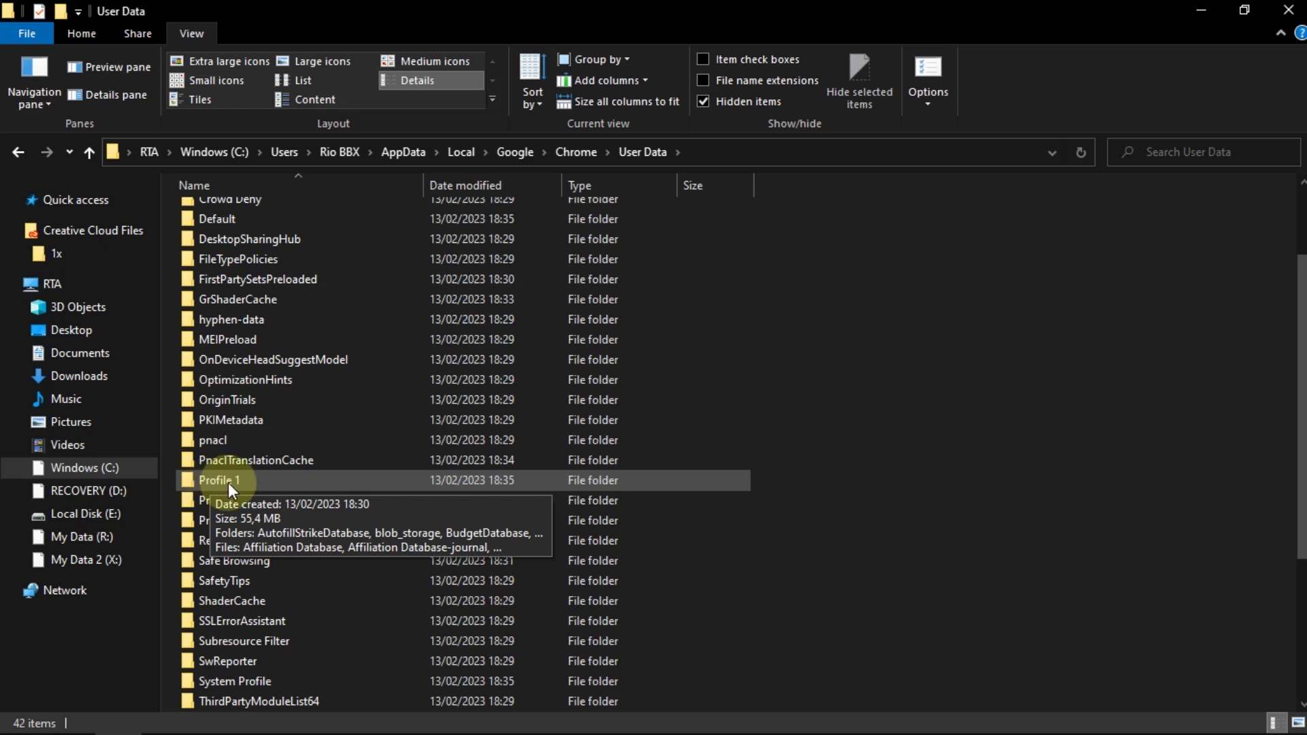
{"action": "left_click", "coordinate": [223, 501]}
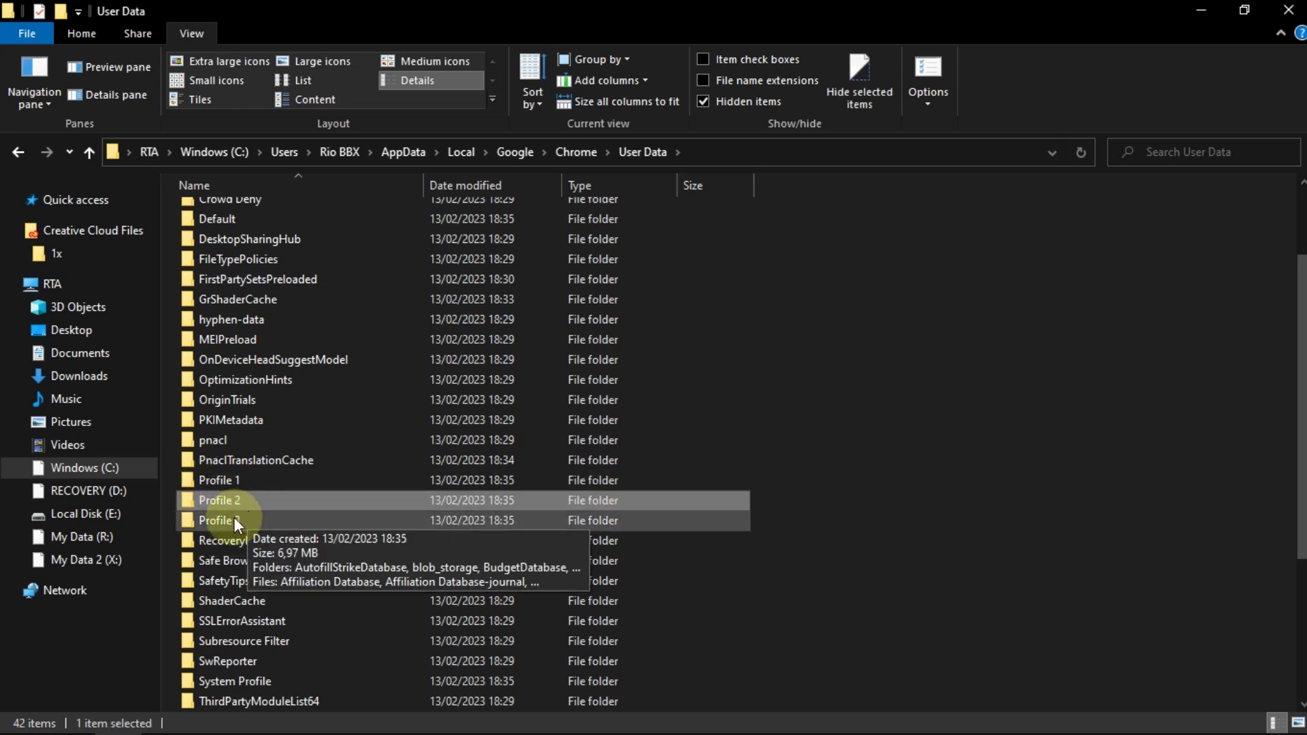
{"action": "left_click", "coordinate": [234, 517], "text": "ctrl"}
{"action": "right_click", "coordinate": [235, 517]}
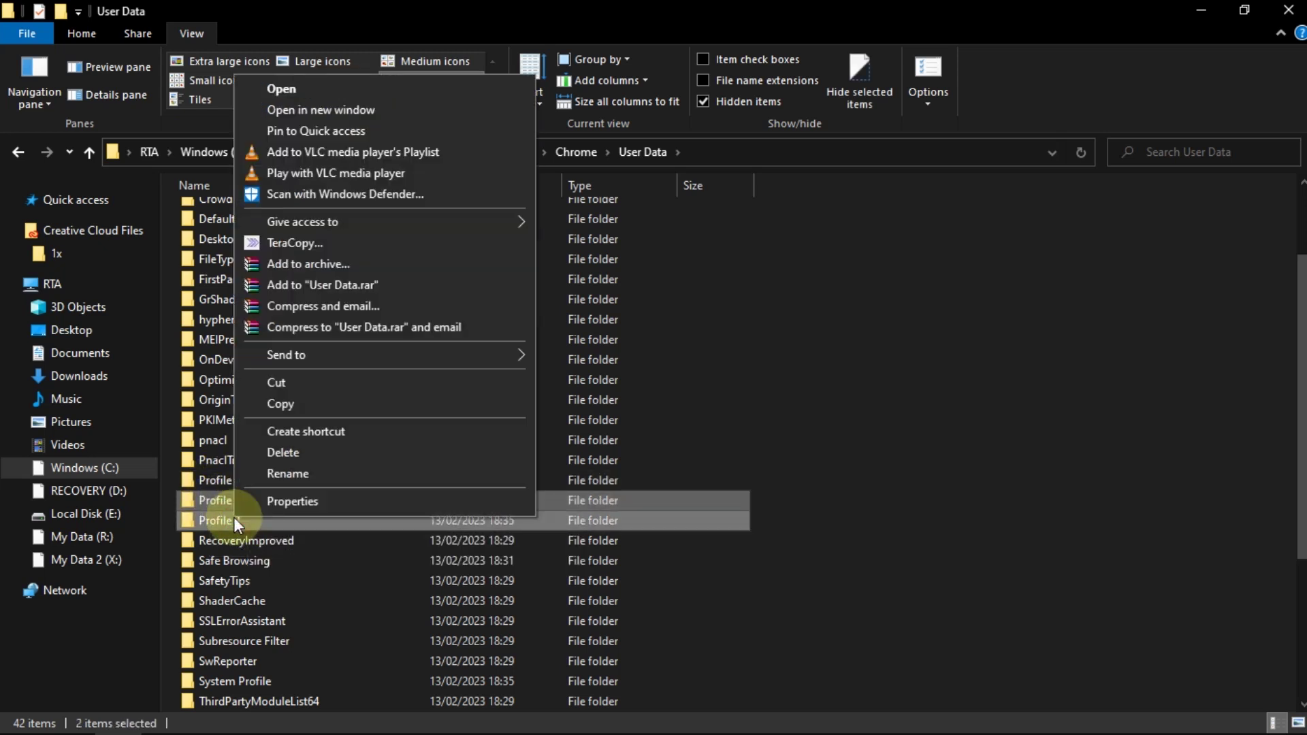
{"action": "left_click", "coordinate": [270, 452]}
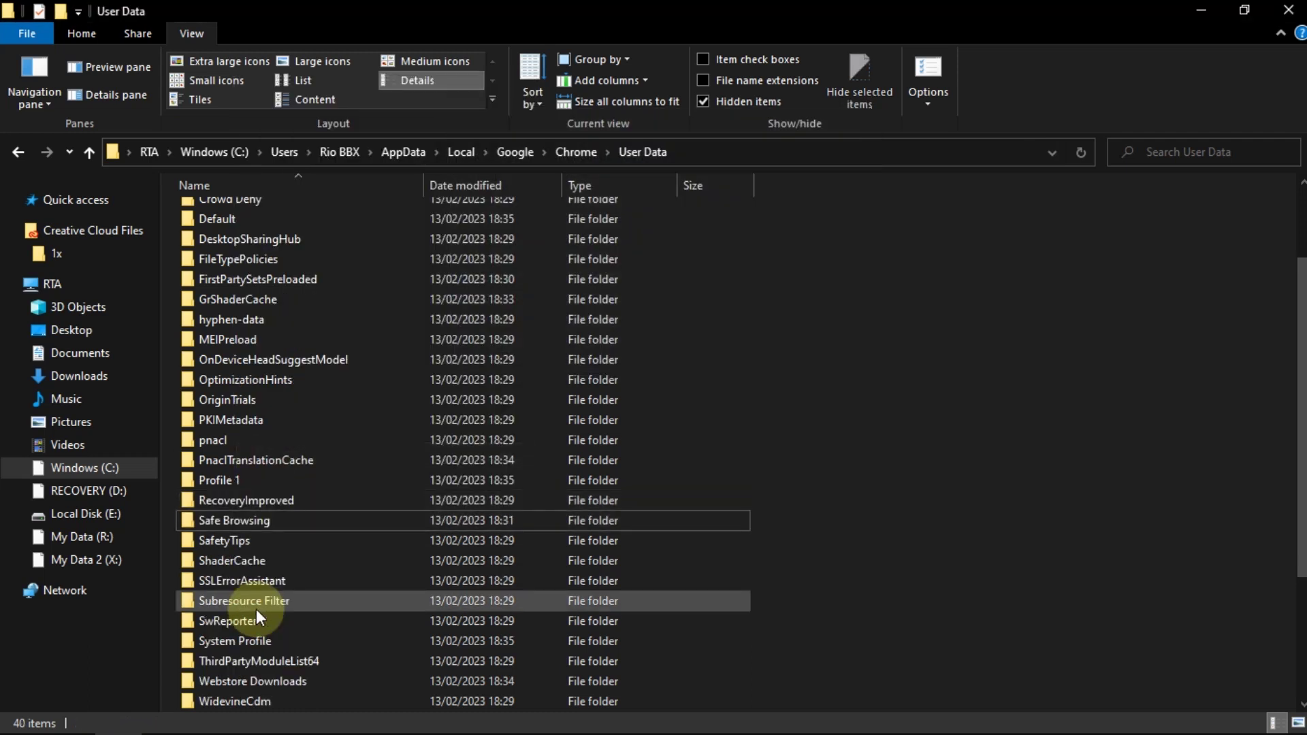
{"action": "left_click", "coordinate": [223, 480]}
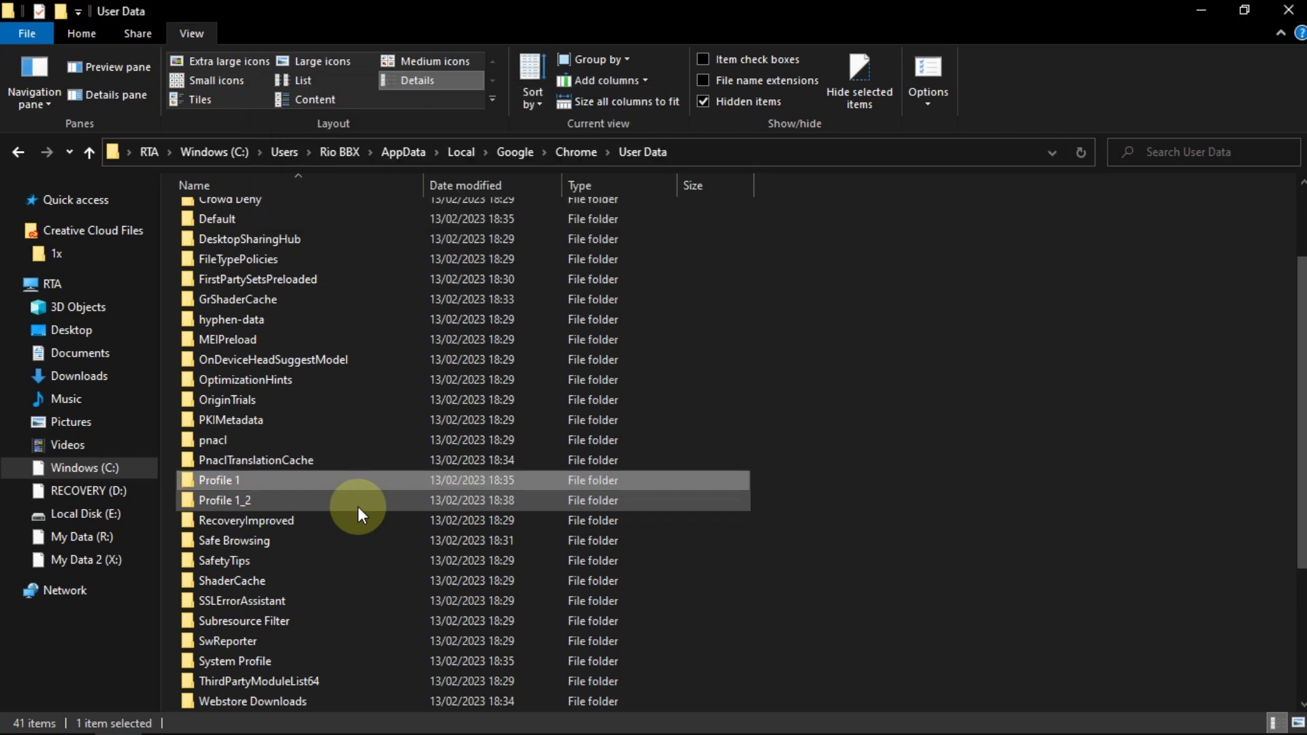
{"action": "key", "text": "ctrl+v"}
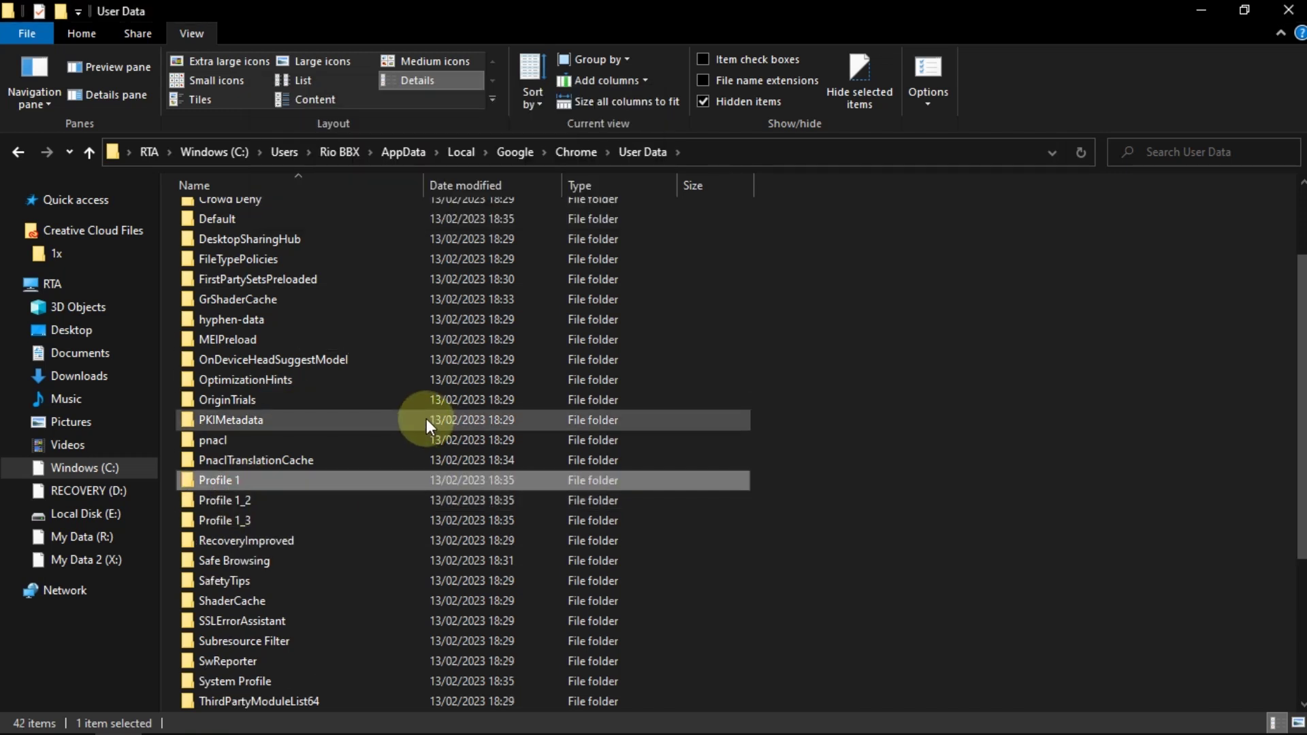
Rename the Profile 1_2 folder to Profile 2
{"action": "left_click", "coordinate": [238, 501]}
{"action": "right_click", "coordinate": [231, 501]}
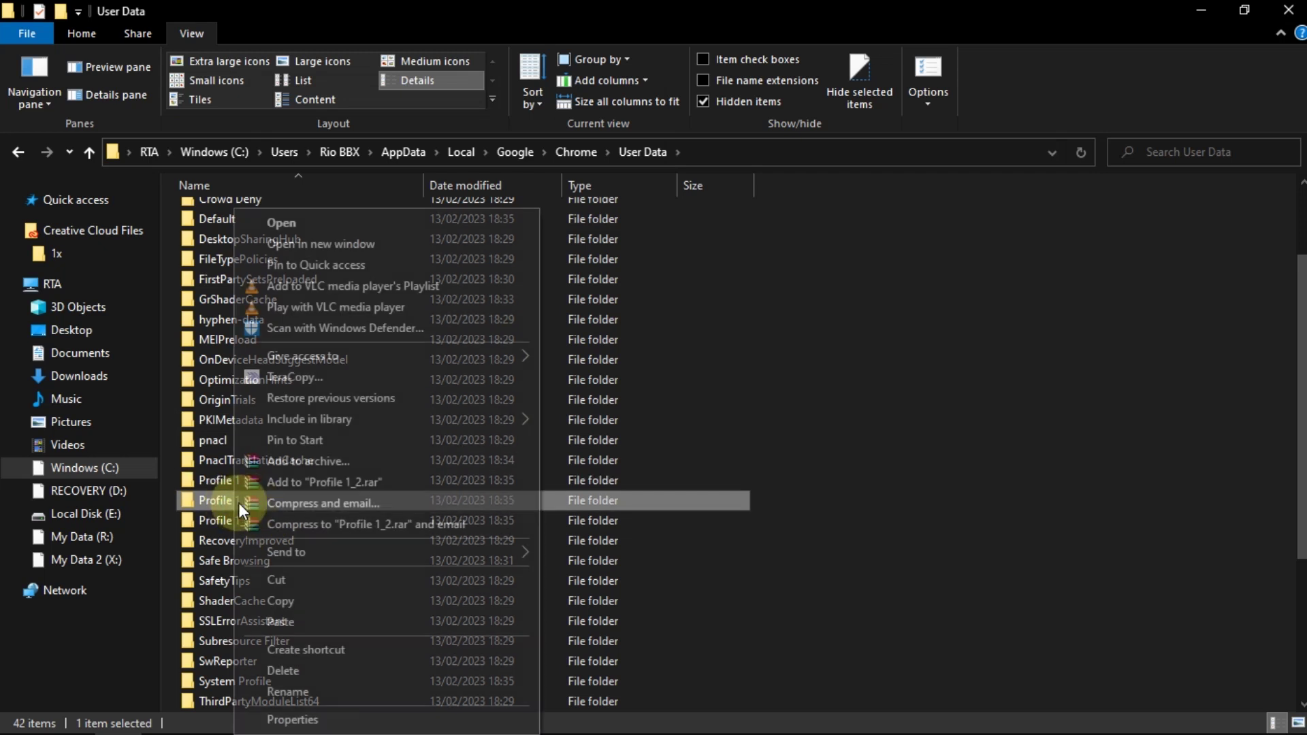
{"action": "left_click", "coordinate": [288, 691]}
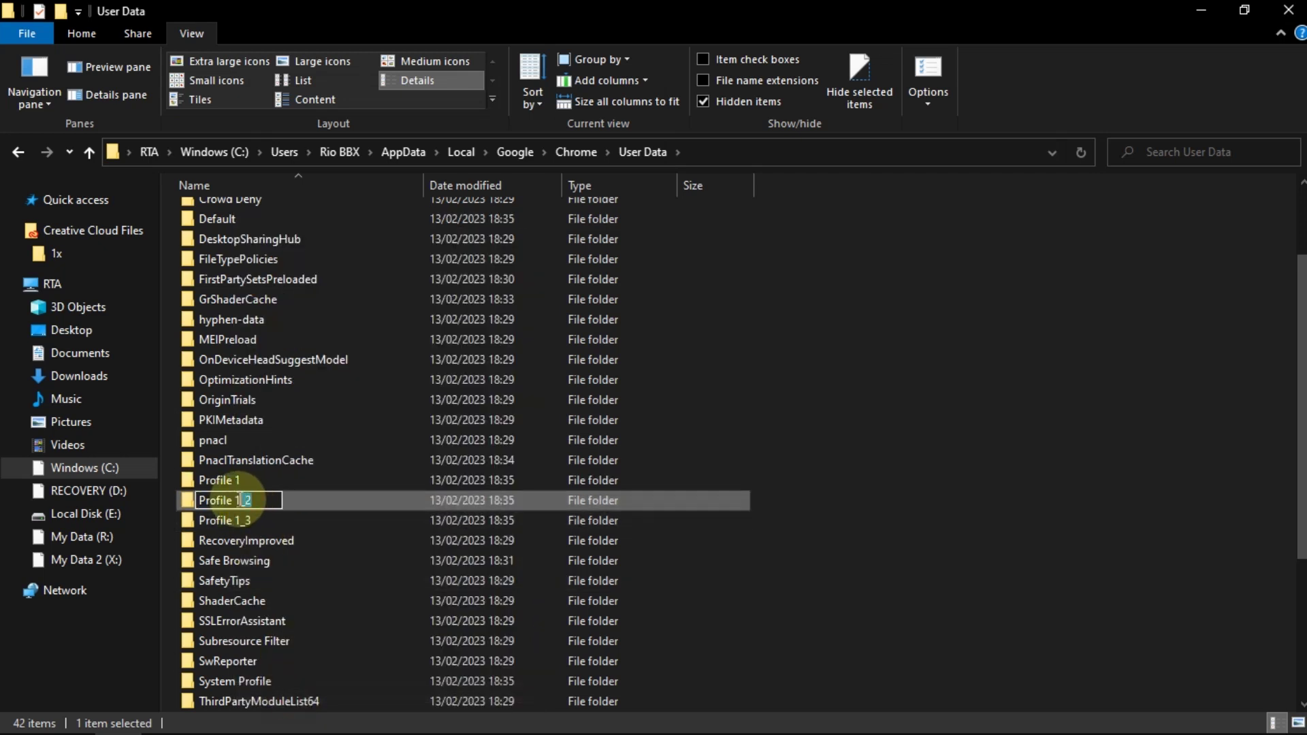
{"action": "double_click", "coordinate": [243, 502]}
{"action": "type", "text": "2"}
{"action": "key", "text": "Return"}
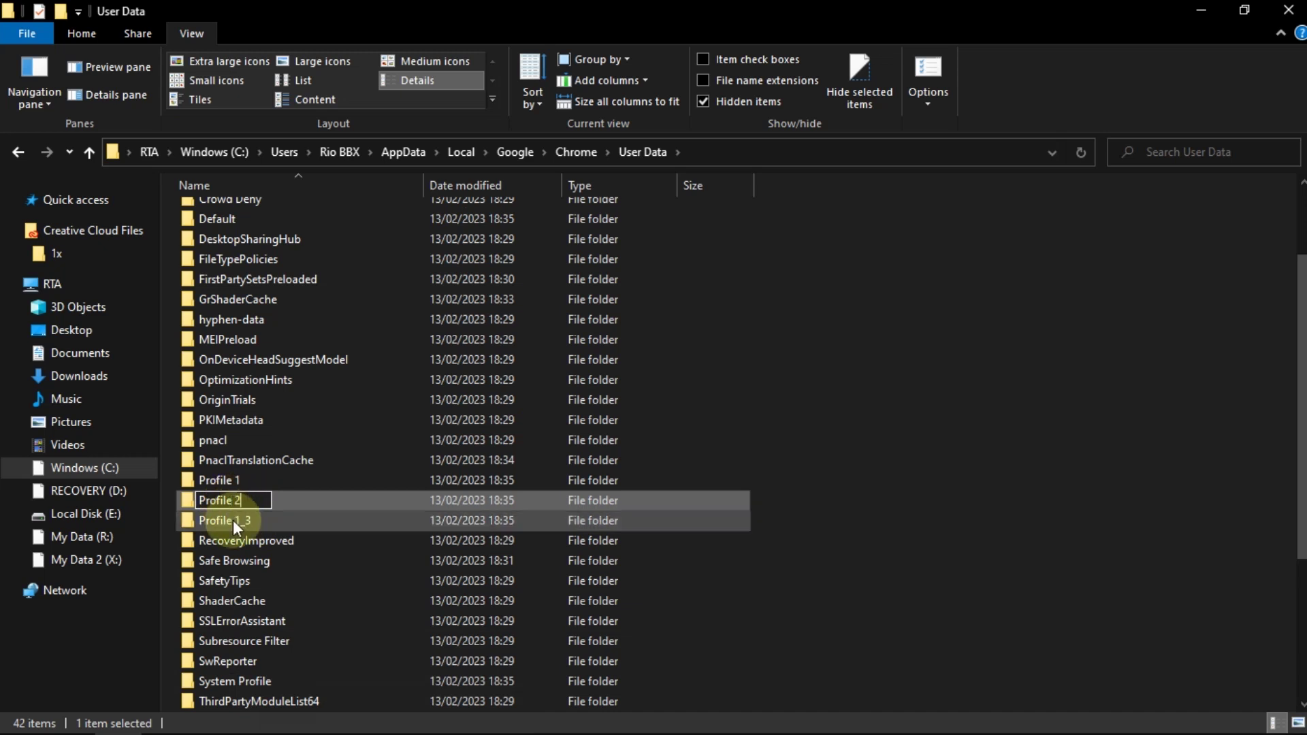
Rename the Profile 1_3 folder to Profile 3
{"action": "left_click", "coordinate": [238, 505]}
{"action": "right_click", "coordinate": [240, 509]}
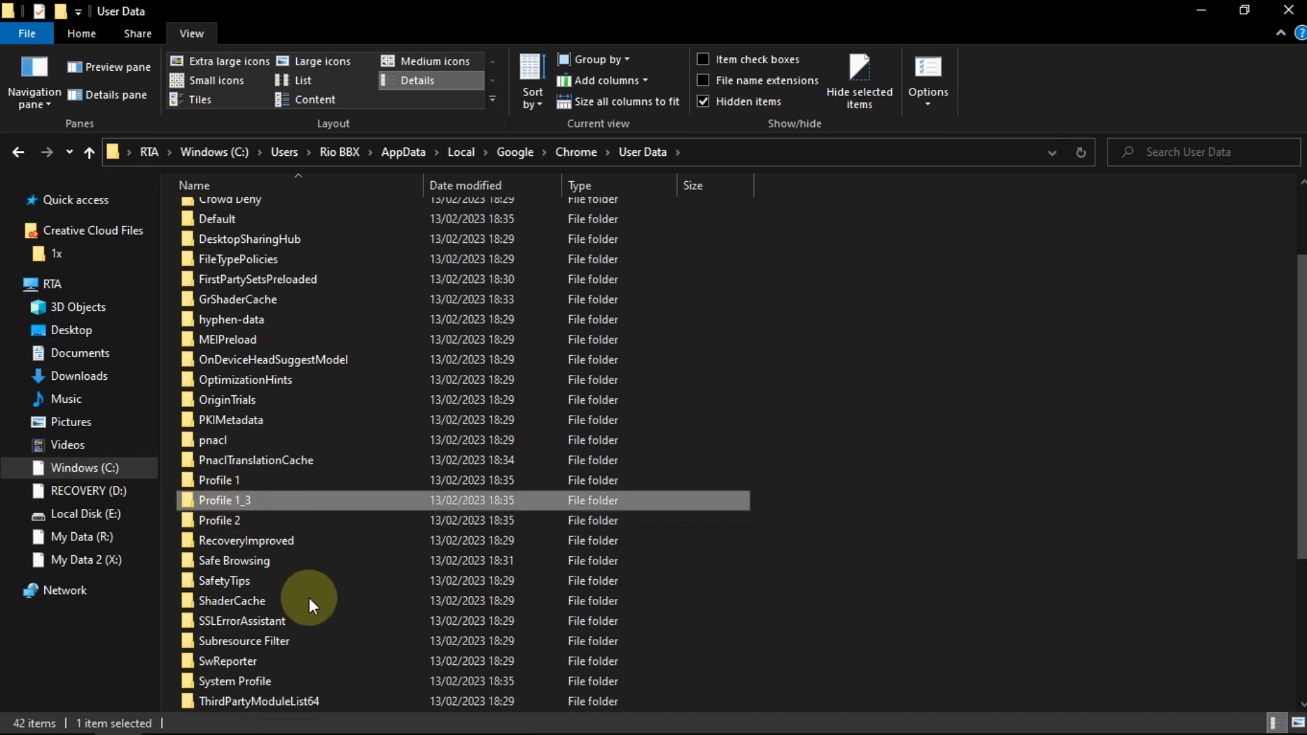
{"action": "left_click", "coordinate": [312, 701]}
{"action": "left_click", "coordinate": [252, 502]}
{"action": "left_click_drag", "start_coordinate": [252, 502], "coordinate": [237, 502]}
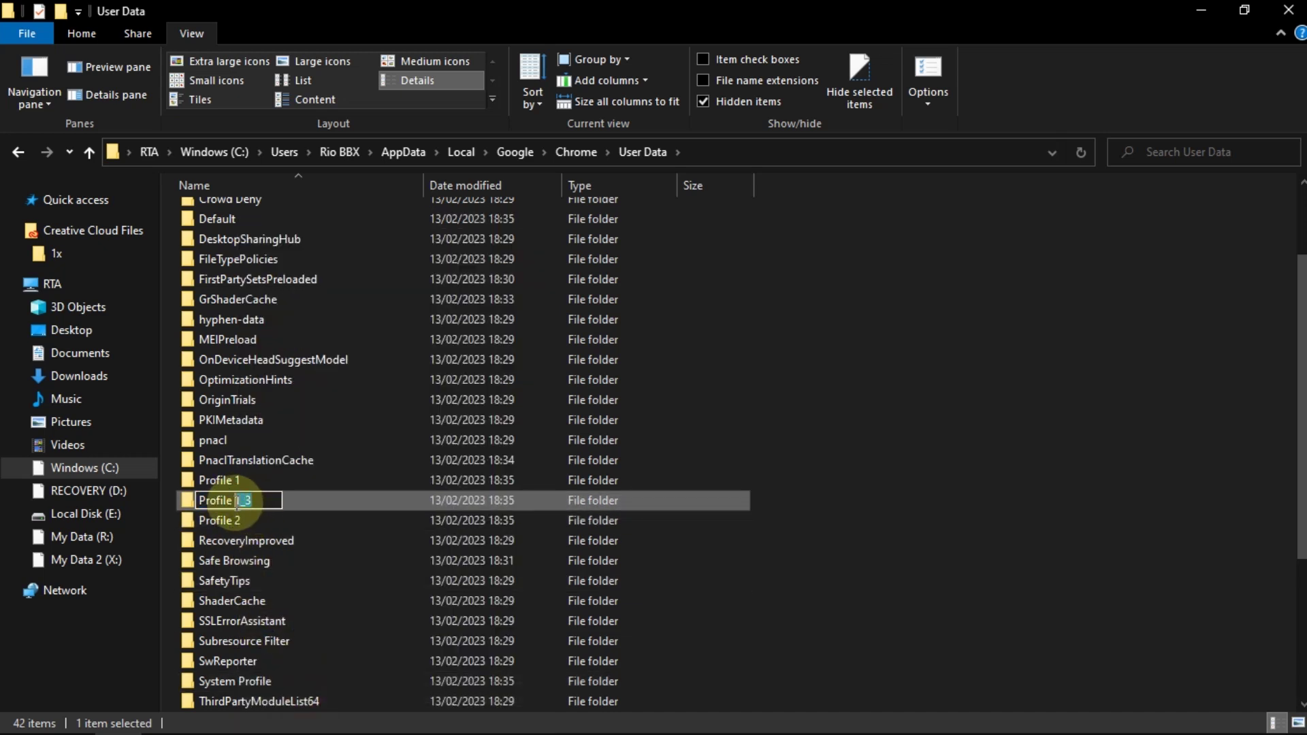
{"action": "type", "text": "3"}
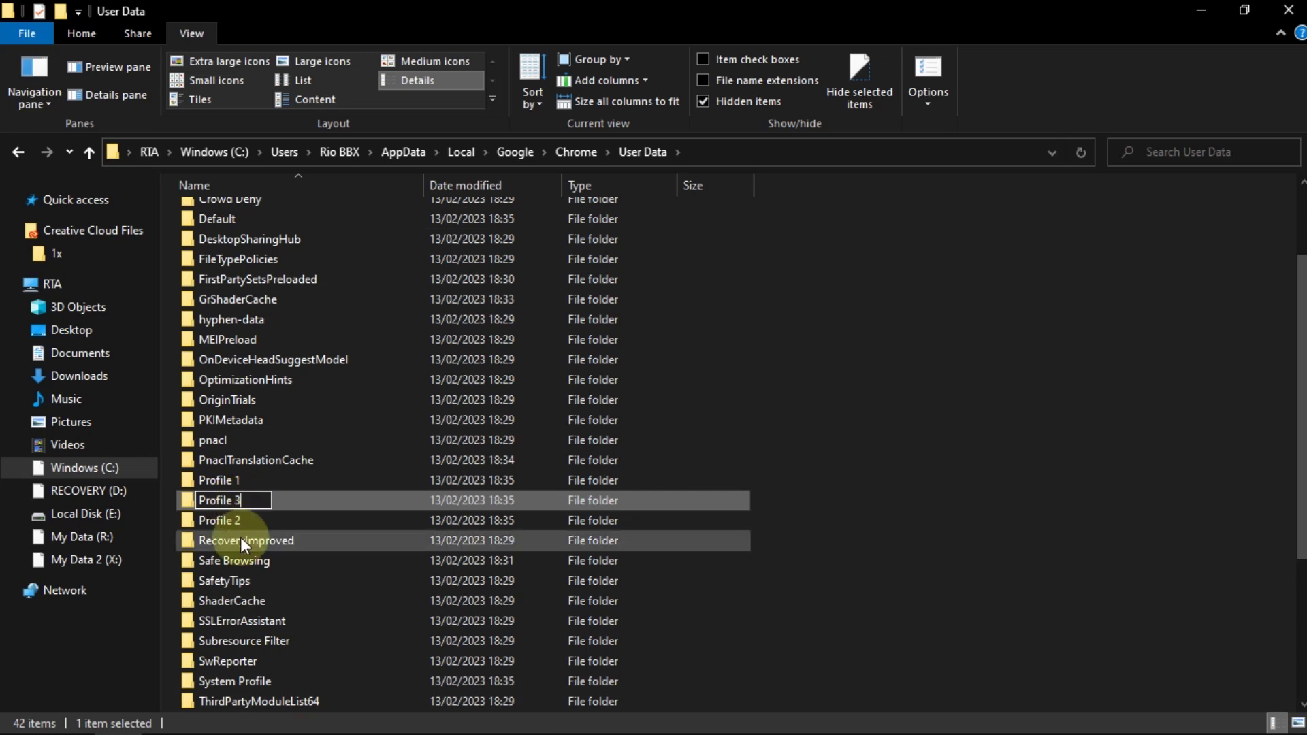
{"action": "left_click", "coordinate": [239, 537]}
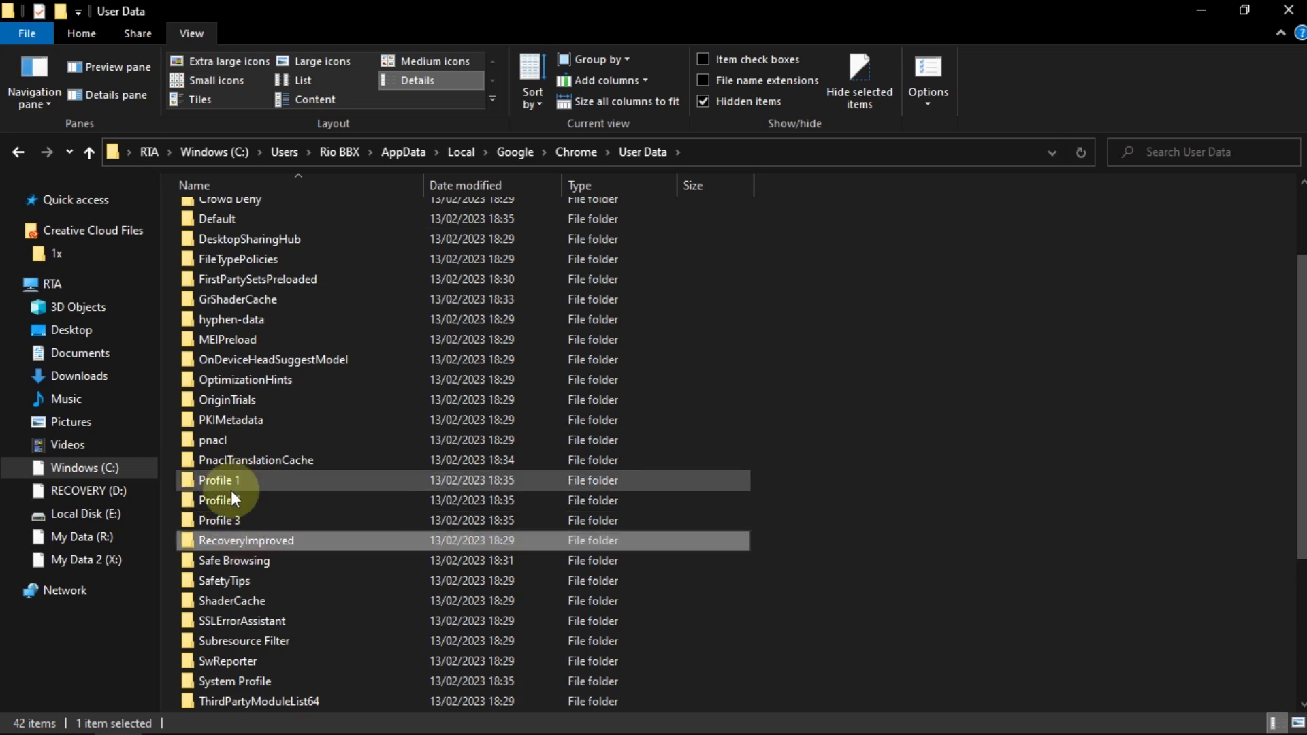
Check the Profile 1, 2 and 3 folders, then minimize File Explorer
{"action": "left_click", "coordinate": [227, 485]}
{"action": "left_click", "coordinate": [233, 519]}
{"action": "left_click", "coordinate": [228, 500]}
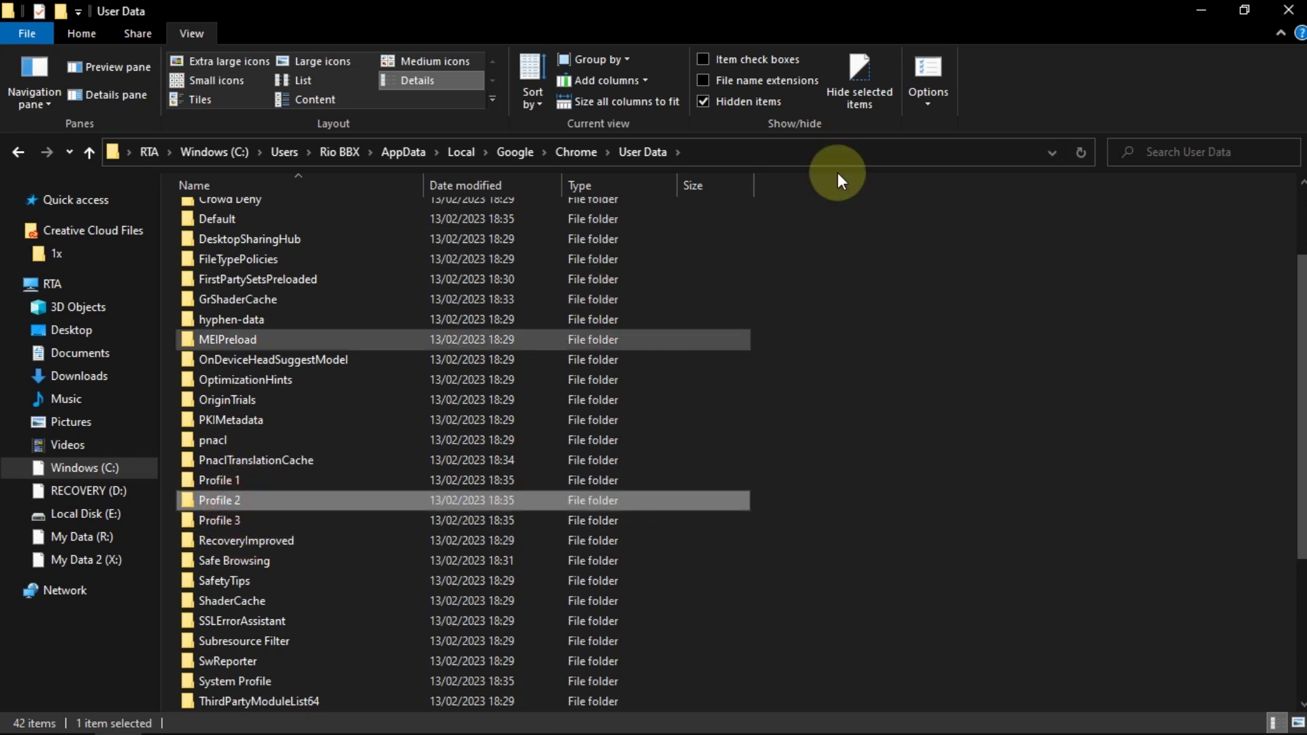
{"action": "left_click", "coordinate": [1200, 10]}
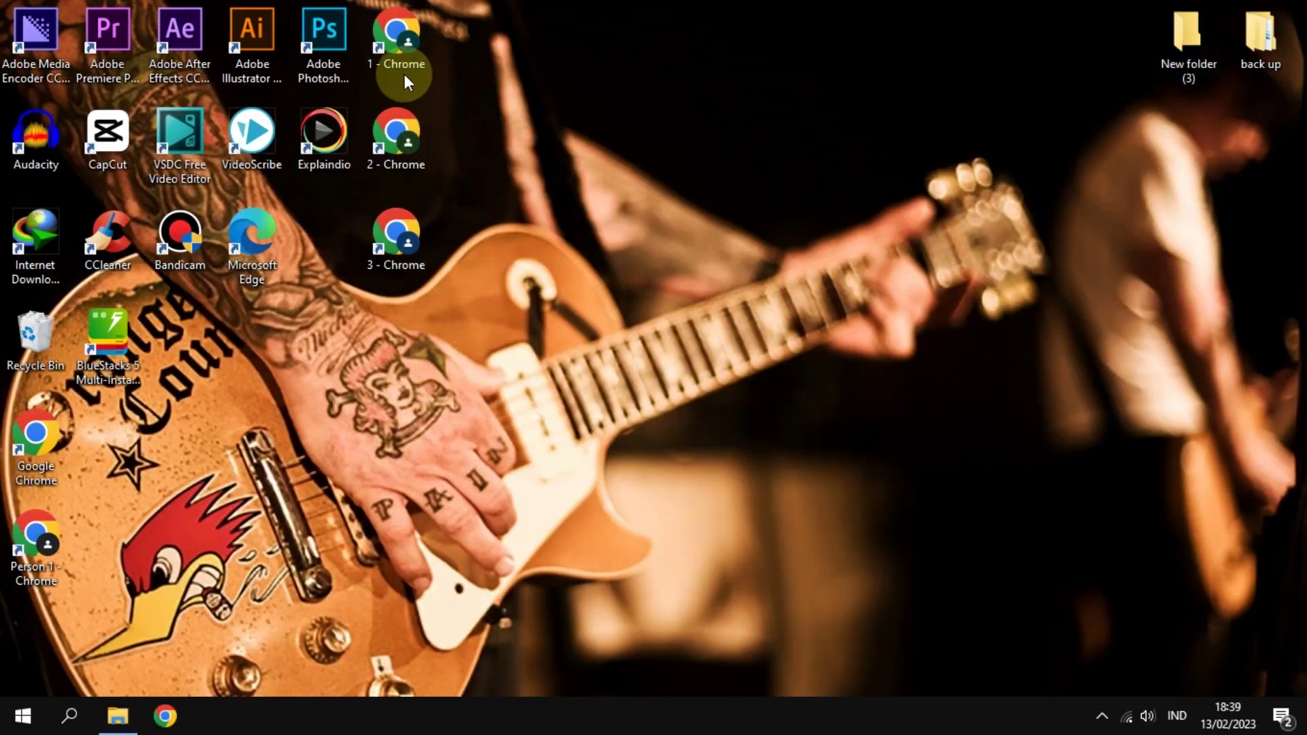
Launch Chrome from the '1 - Chrome' shortcut and confirm it opens profile 1
{"action": "double_click", "coordinate": [407, 46]}
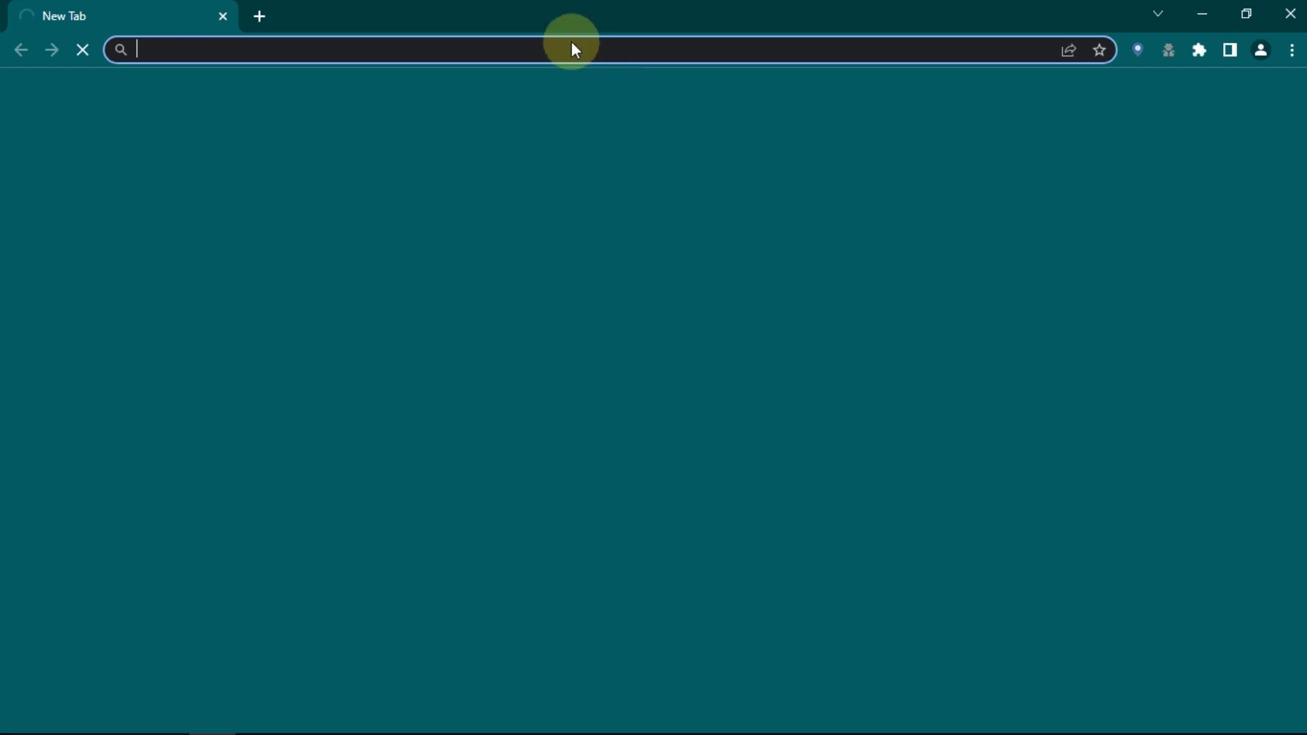
{"action": "double_click", "coordinate": [570, 43]}
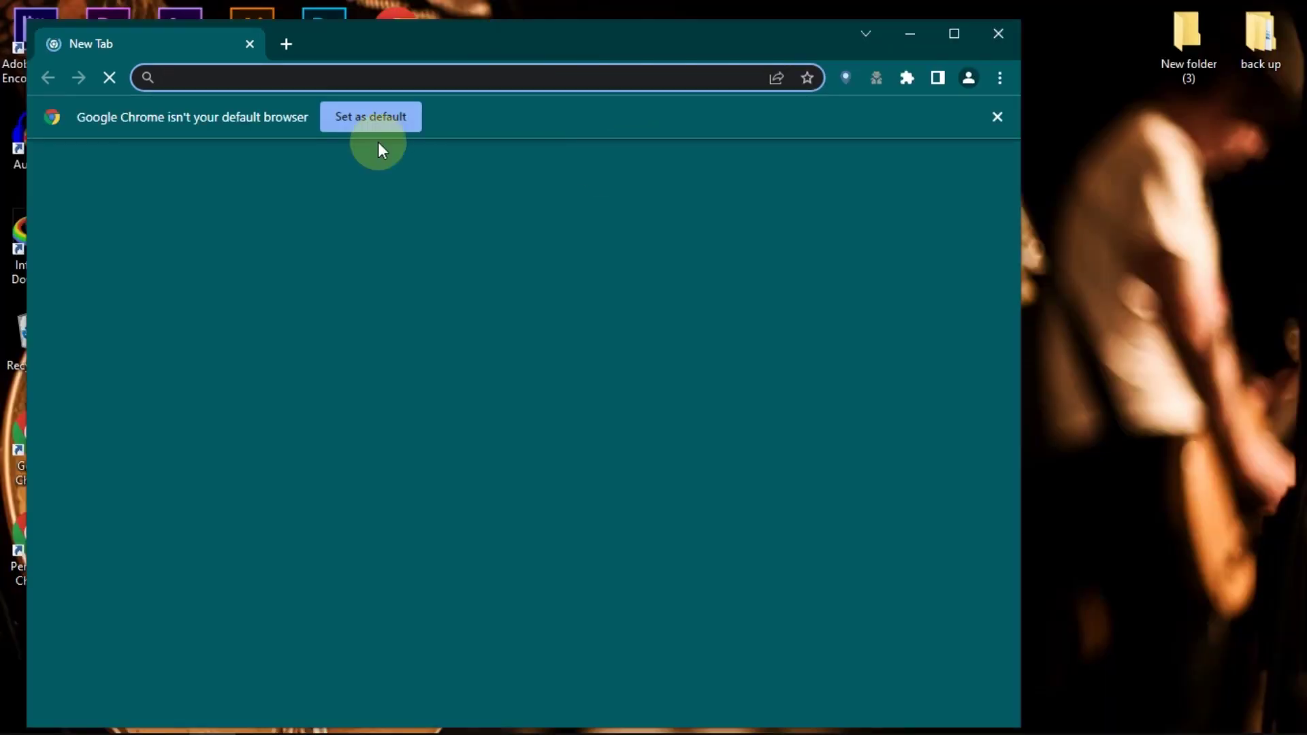
{"action": "left_click", "coordinate": [968, 77]}
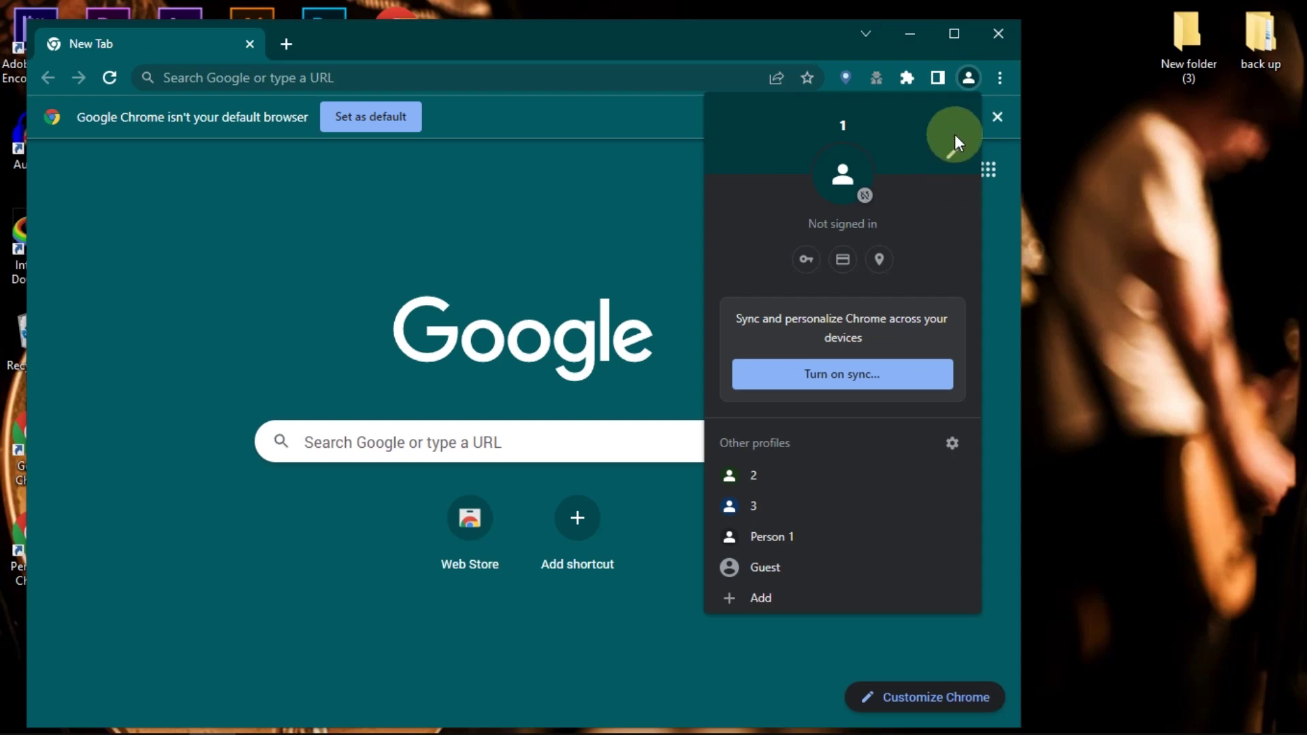
Launch Chrome from the '2 - Chrome' shortcut and confirm it opens profile 2
{"action": "left_click", "coordinate": [909, 35]}
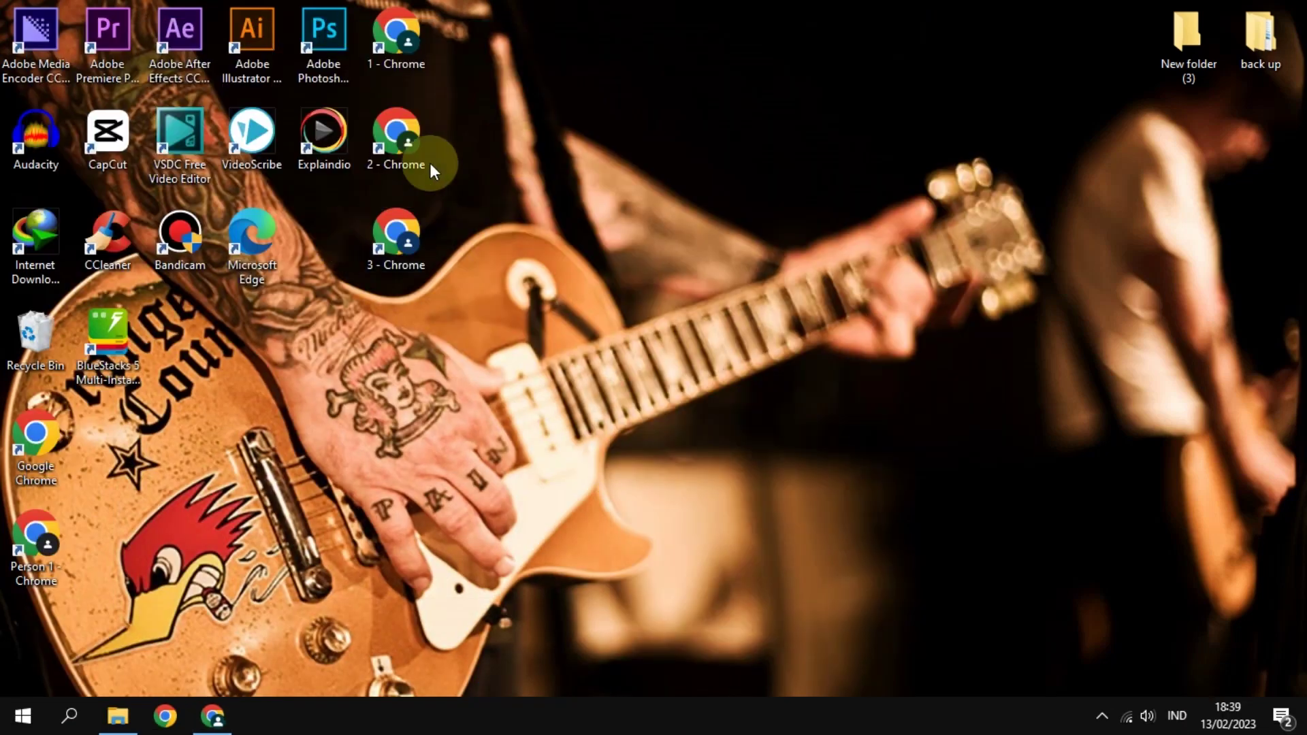
{"action": "double_click", "coordinate": [399, 148]}
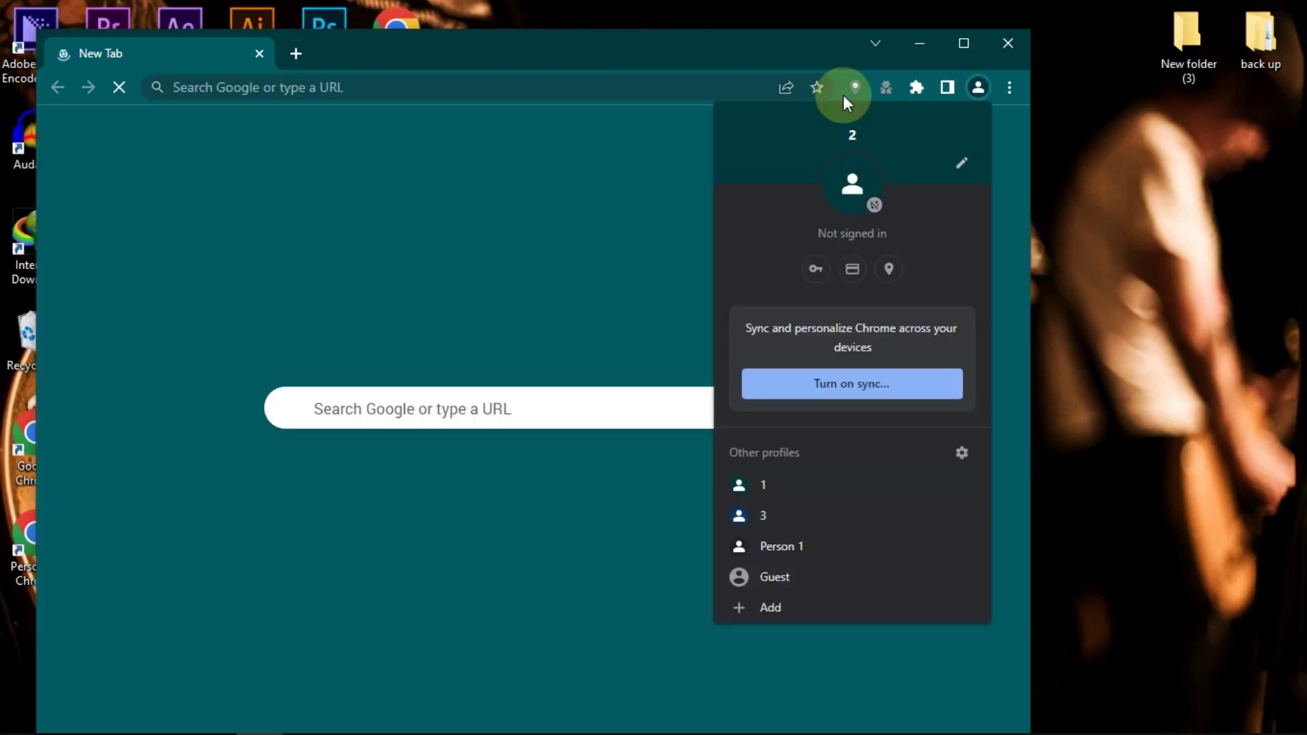
{"action": "left_click", "coordinate": [975, 88]}
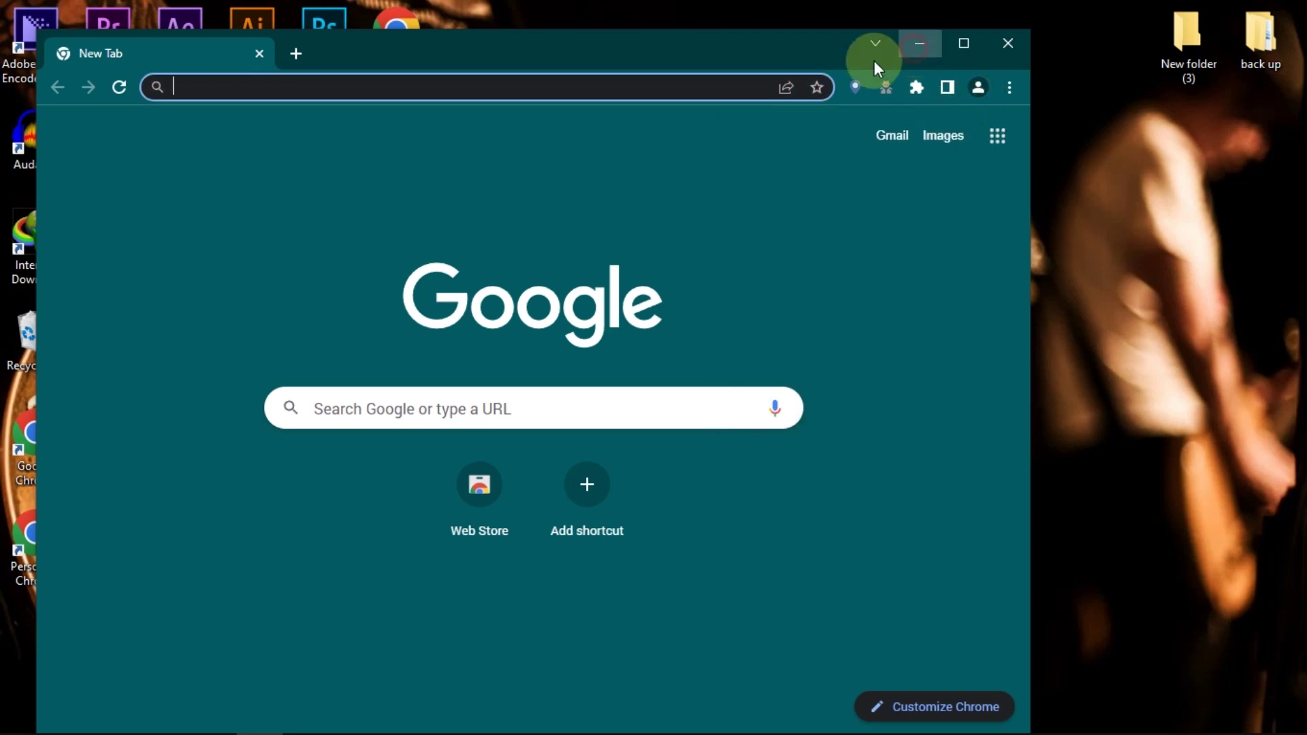
{"action": "left_click", "coordinate": [919, 43]}
Launch profile 3 from the '3 - Chrome' shortcut and open its Customize profile page
{"action": "double_click", "coordinate": [390, 243]}
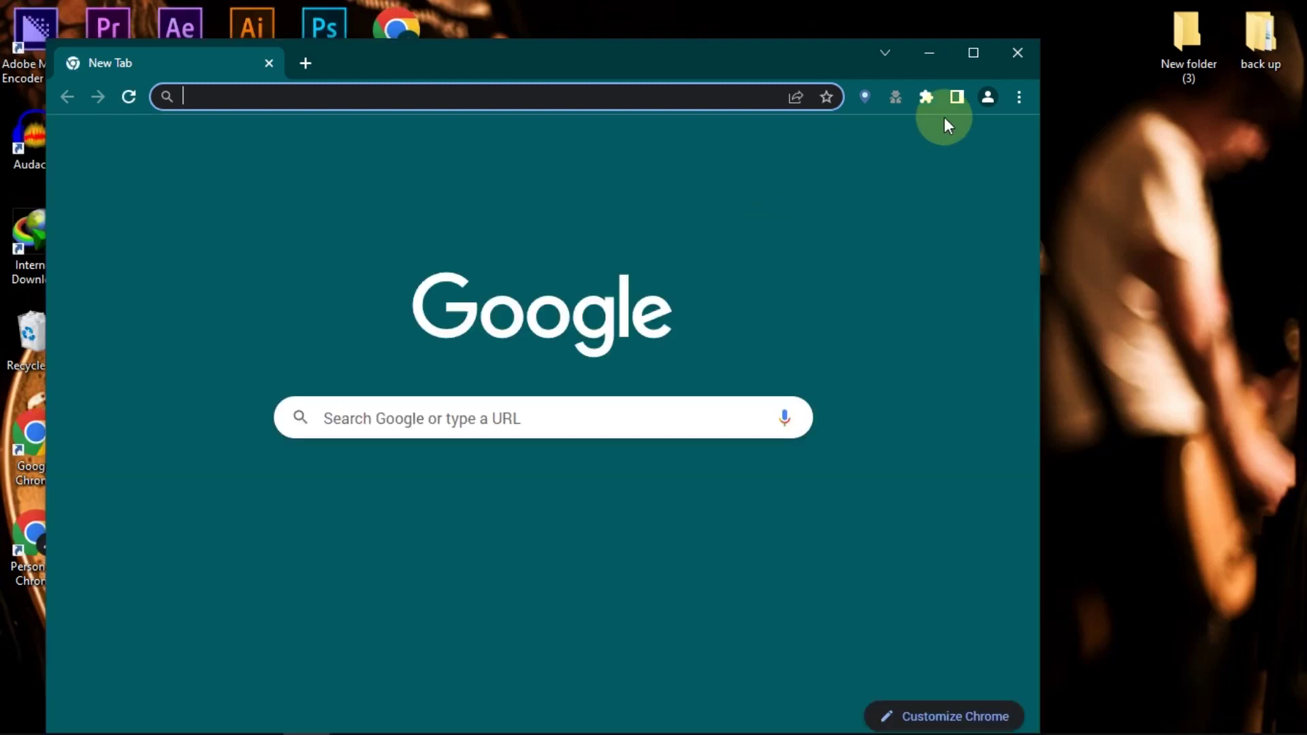
{"action": "left_click", "coordinate": [988, 98]}
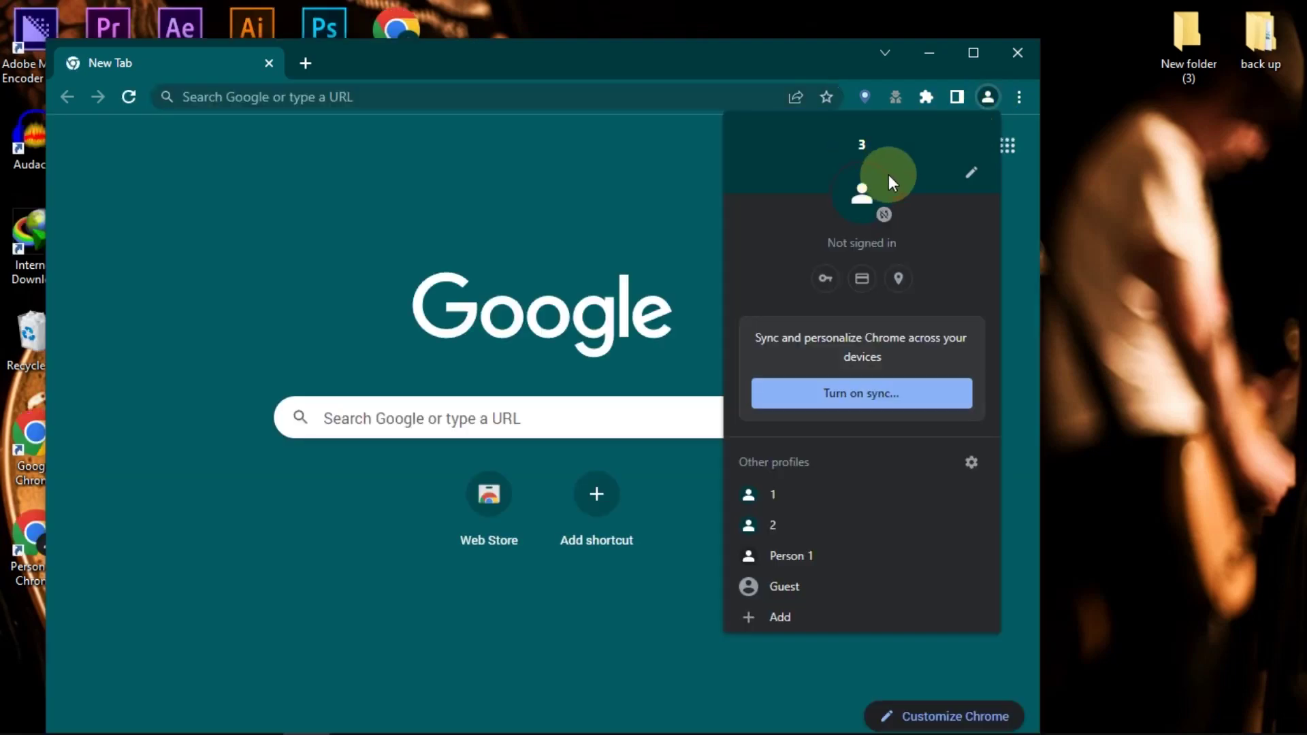
{"action": "left_click", "coordinate": [969, 177]}
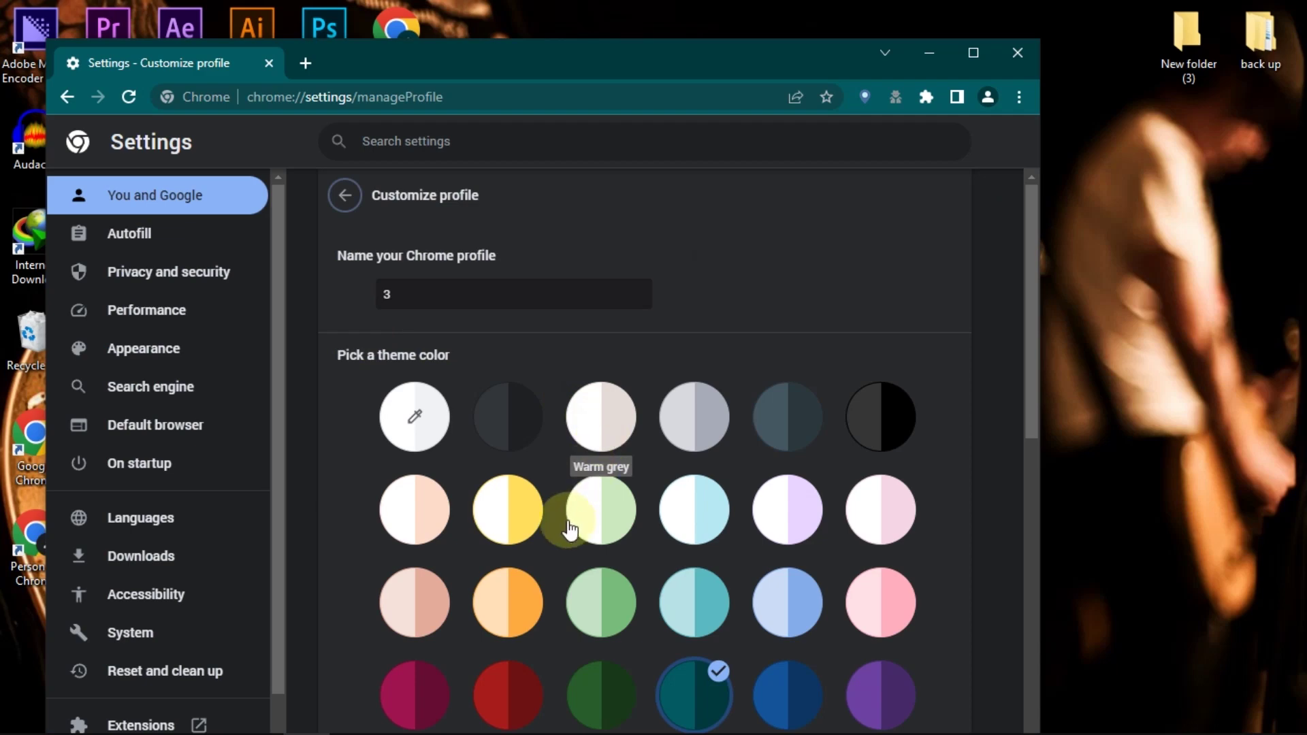
Give profile 3 the dark red theme and cat avatar, then bring profile 2's window forward
{"action": "scroll", "coordinate": [558, 511], "scroll_direction": "down", "scroll_amount": 3}
{"action": "left_click", "coordinate": [517, 505]}
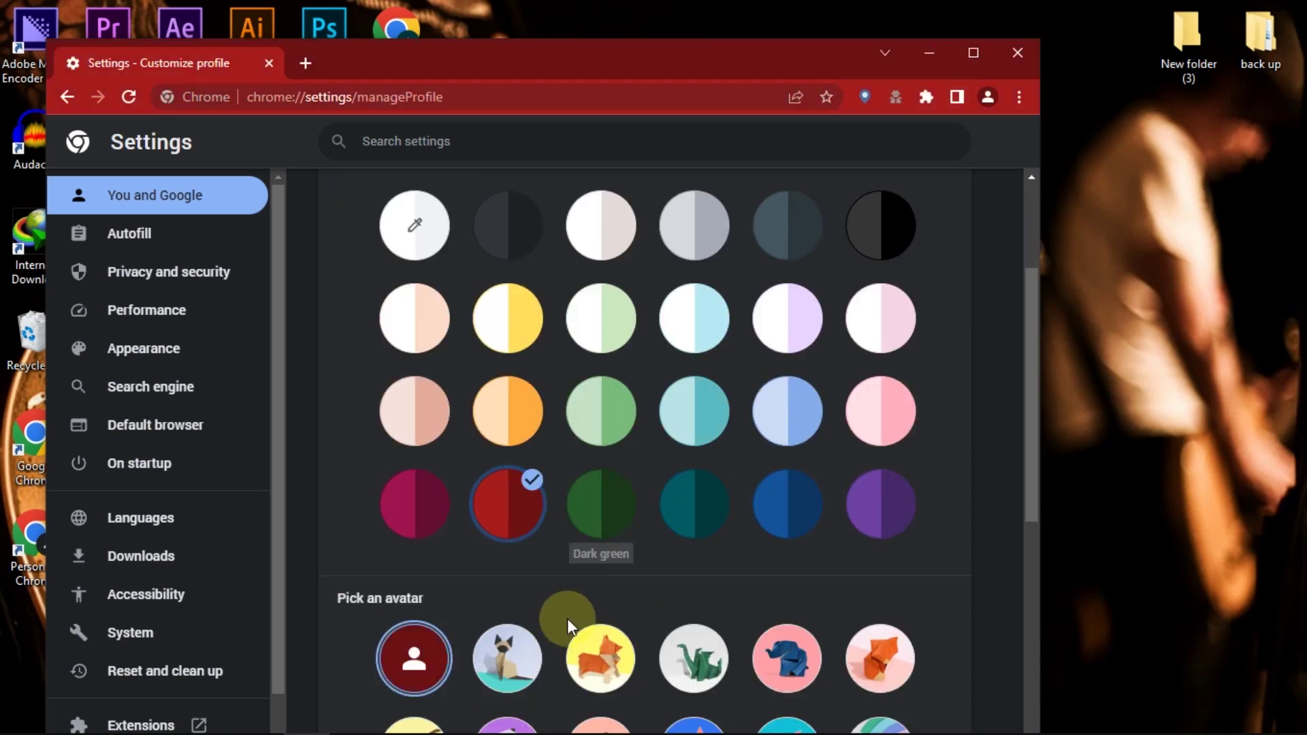
{"action": "left_click", "coordinate": [516, 674]}
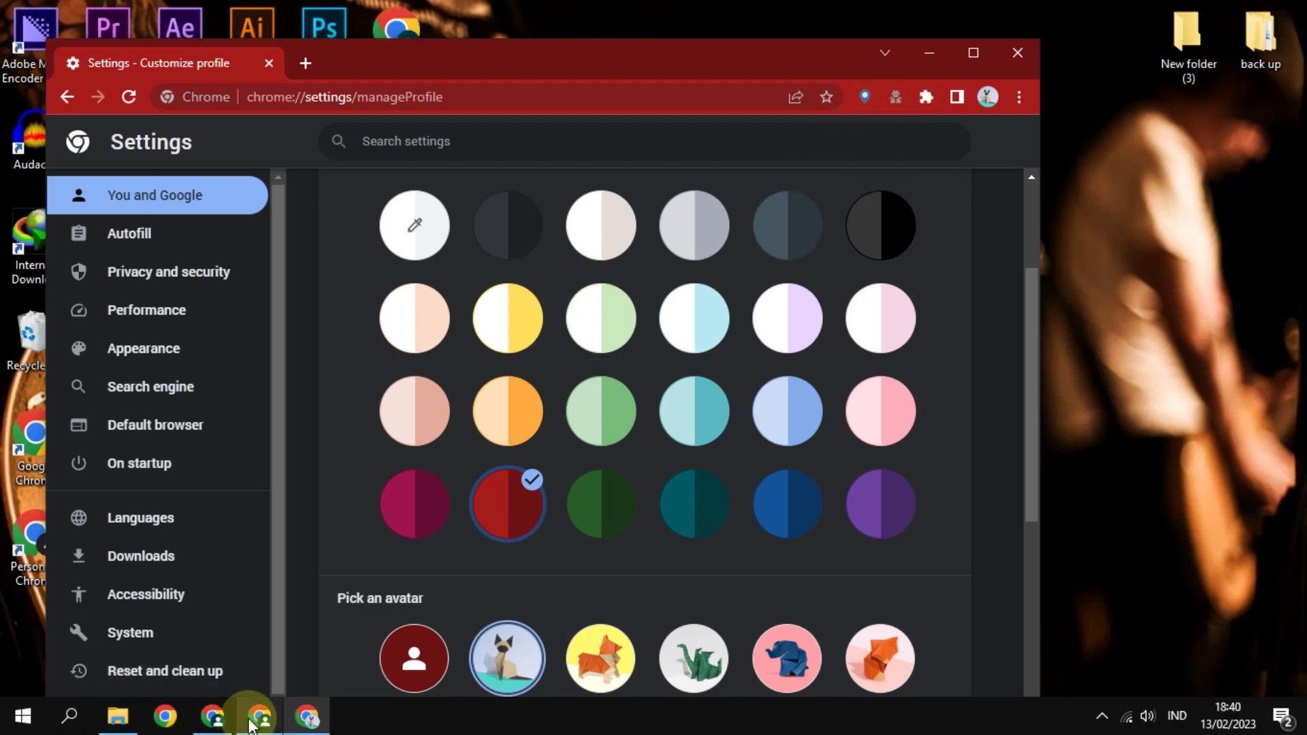
{"action": "left_click", "coordinate": [260, 716]}
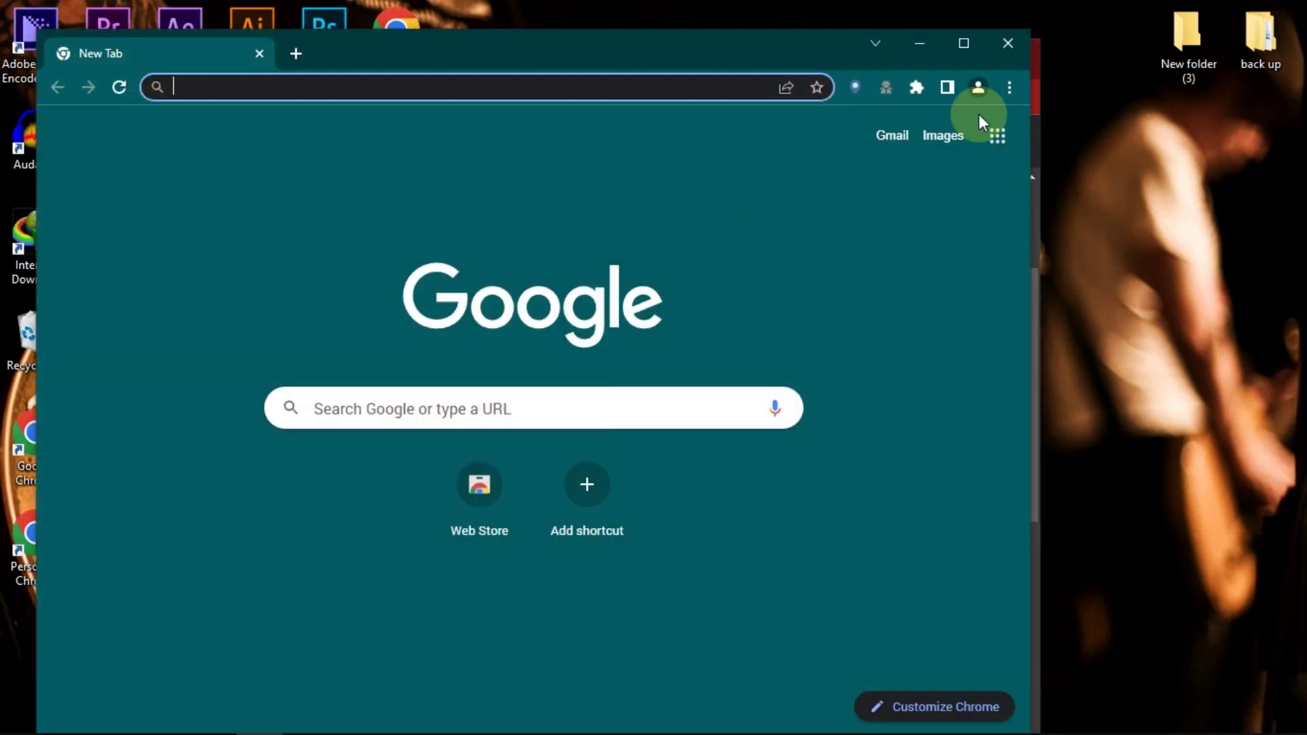
Set profile 2's theme colour to light blue on its Customize profile page
{"action": "left_click", "coordinate": [980, 92]}
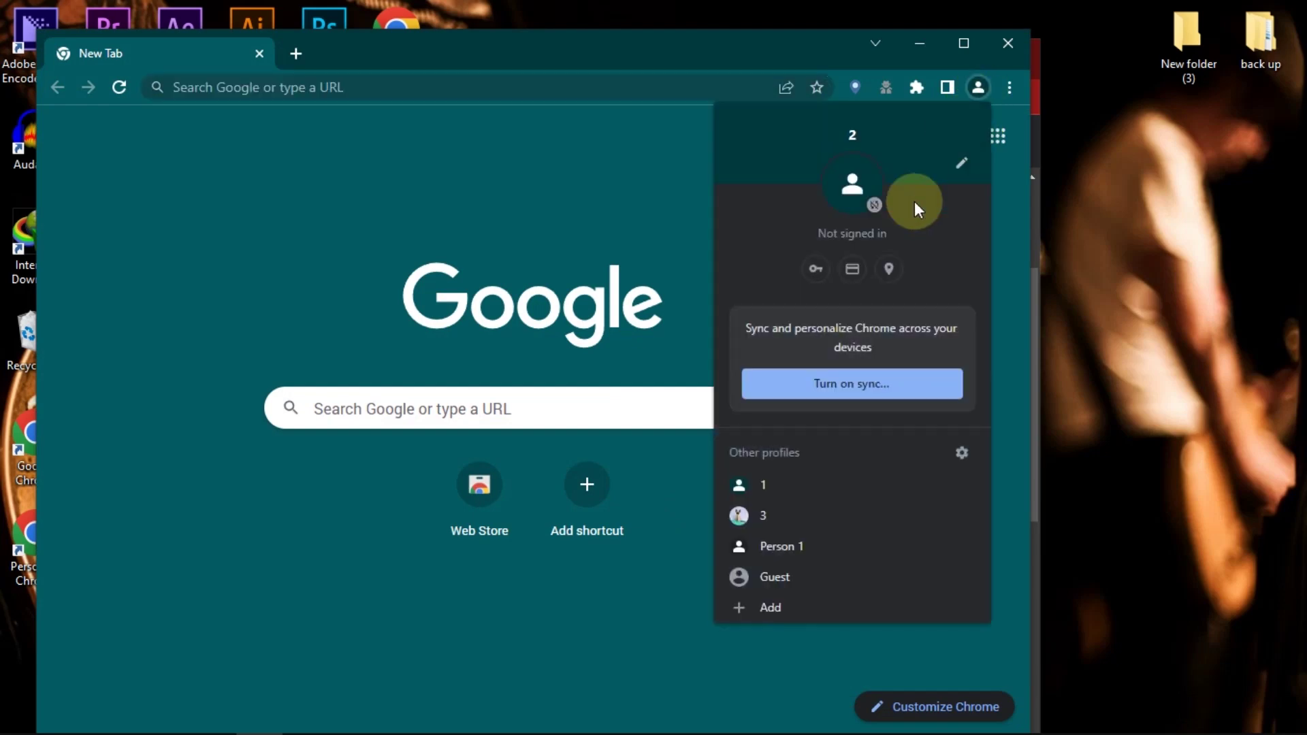
{"action": "left_click", "coordinate": [962, 170]}
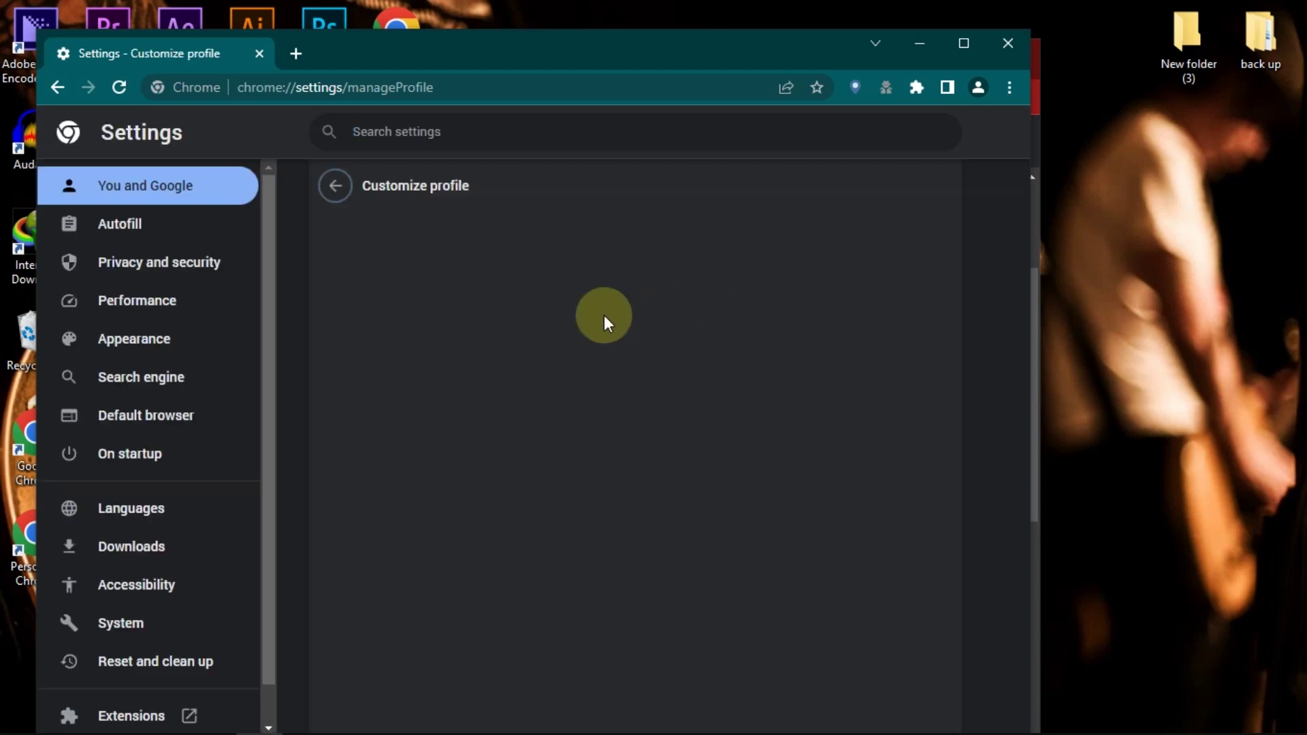
{"action": "scroll", "coordinate": [621, 379], "scroll_direction": "down", "scroll_amount": 4}
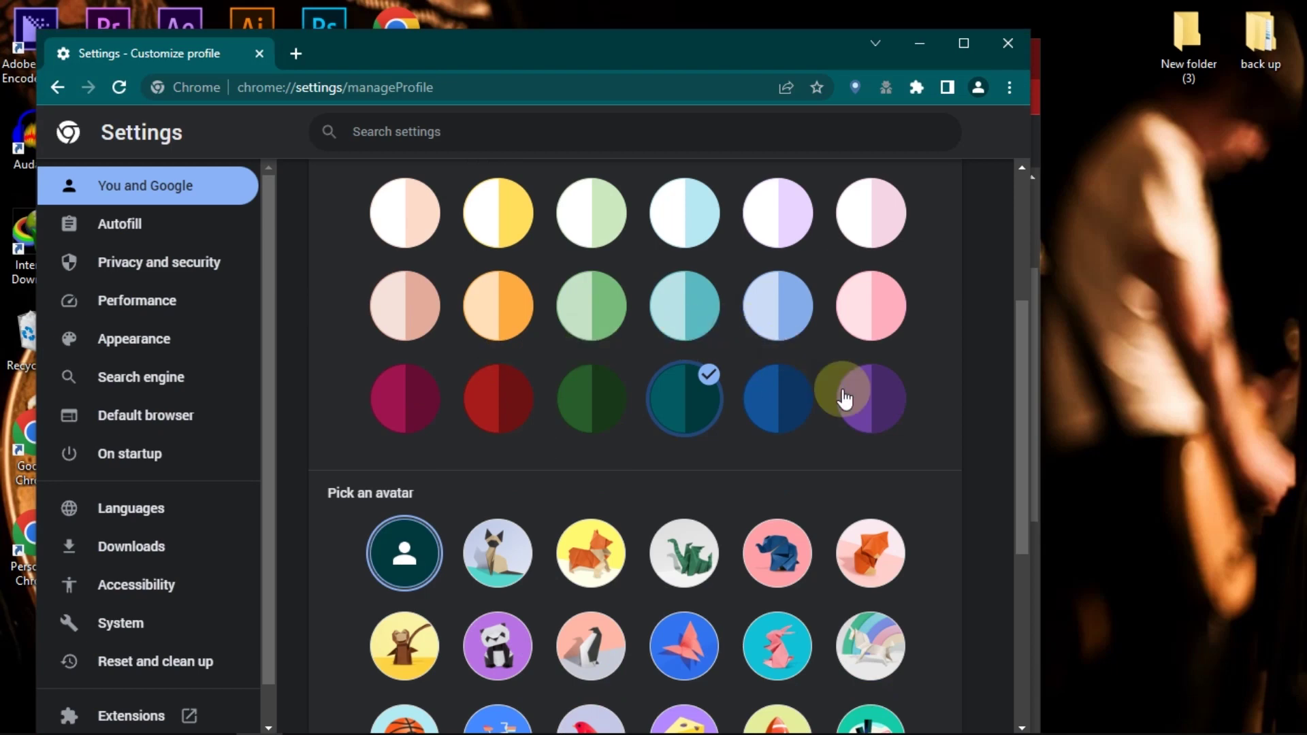
{"action": "left_click", "coordinate": [808, 323]}
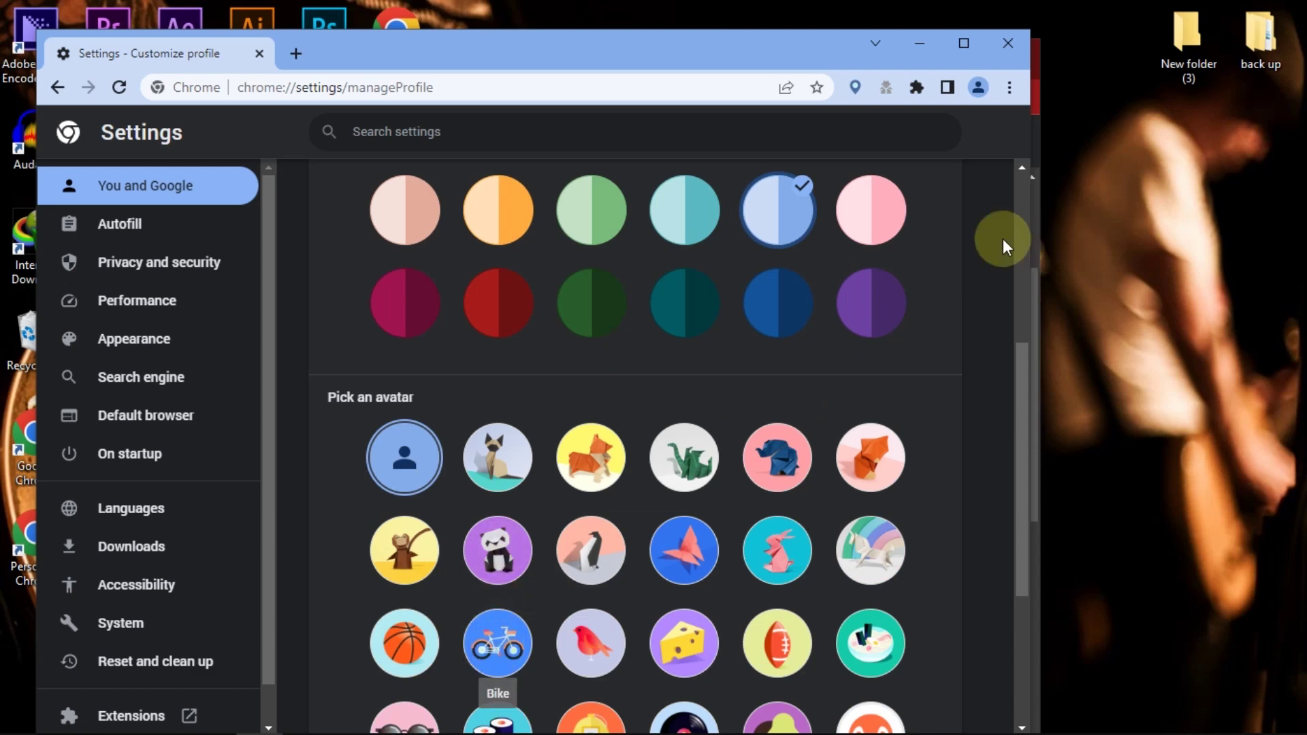
{"action": "scroll", "coordinate": [939, 238], "scroll_direction": "up", "scroll_amount": 4}
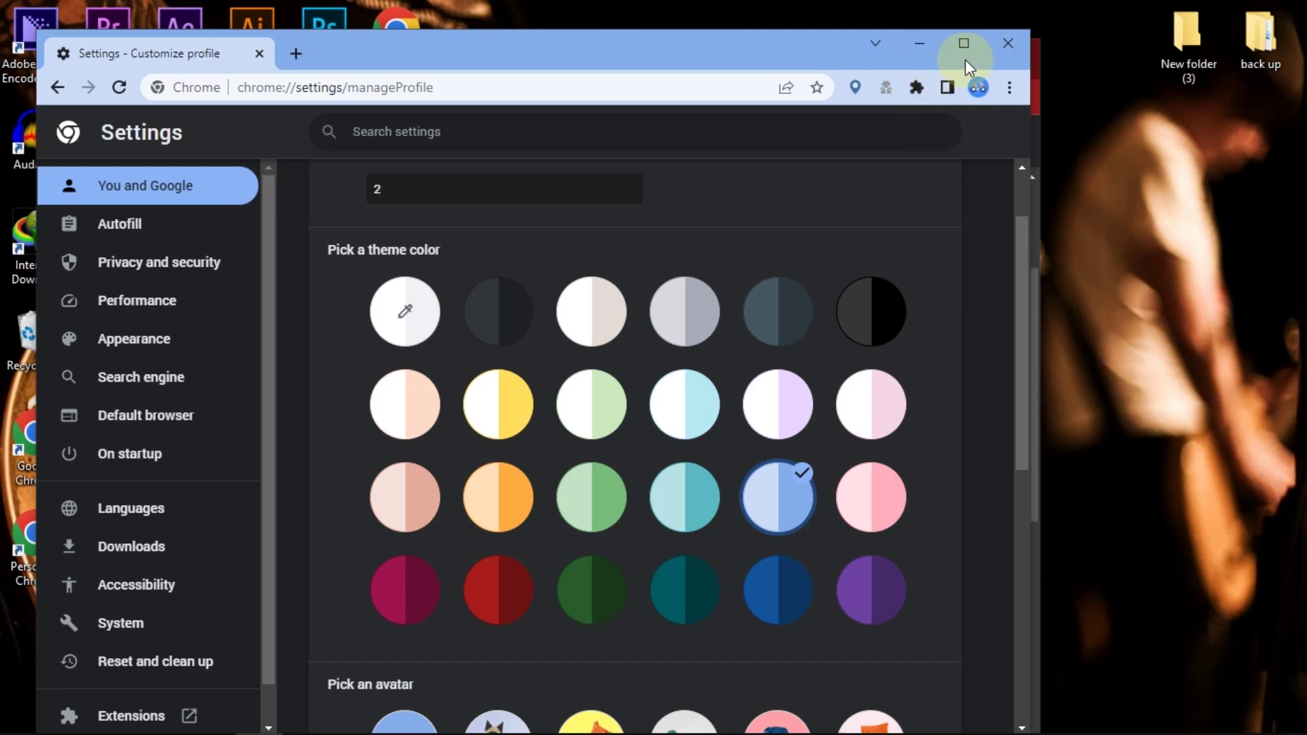
{"action": "mouse_move", "coordinate": [194, 722]}
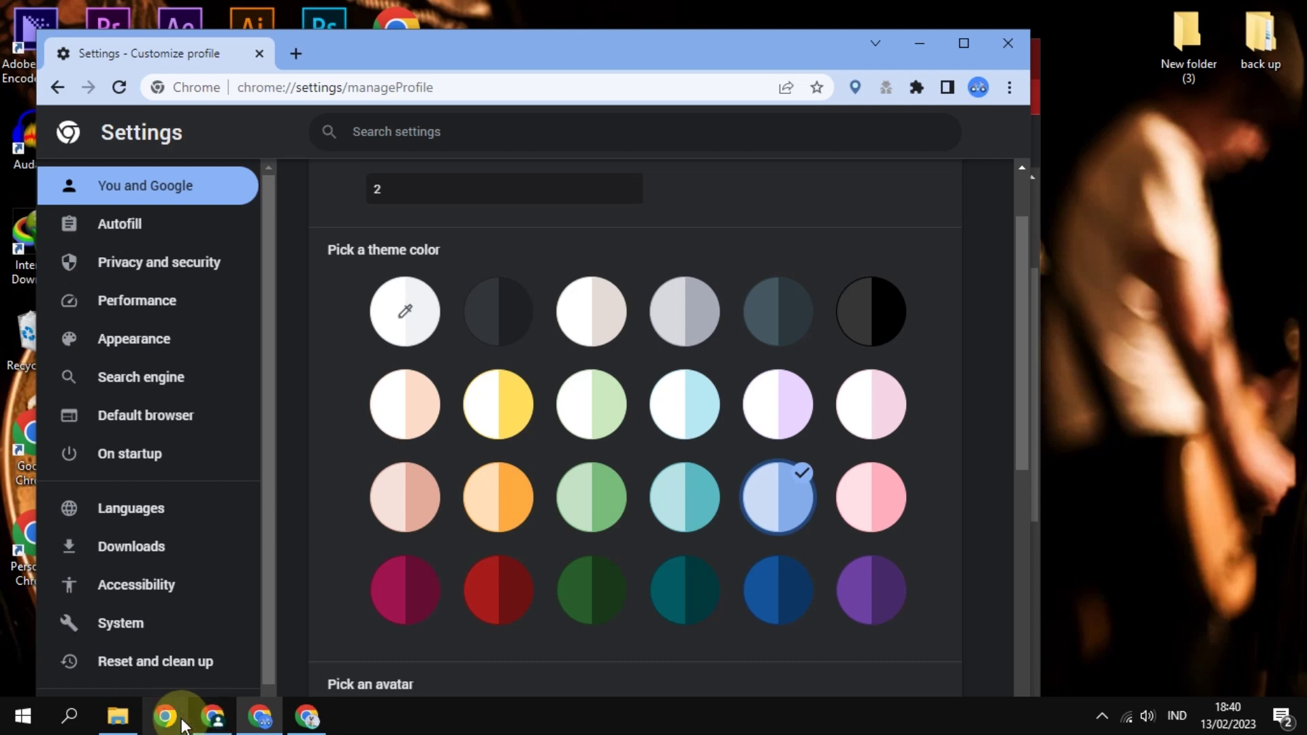
{"action": "left_click", "coordinate": [181, 722]}
Bring profile 3's red window to the front and open a new tab in it
{"action": "left_click", "coordinate": [264, 718]}
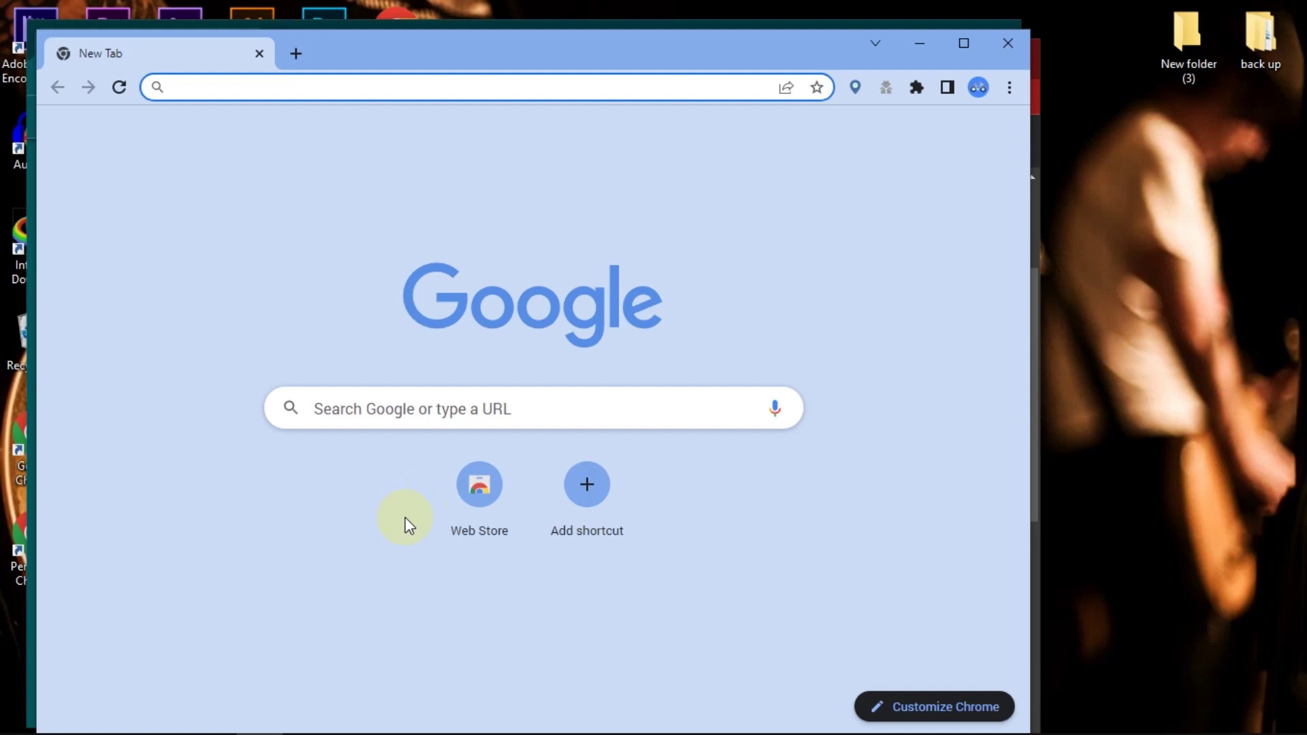
{"action": "left_click", "coordinate": [303, 718]}
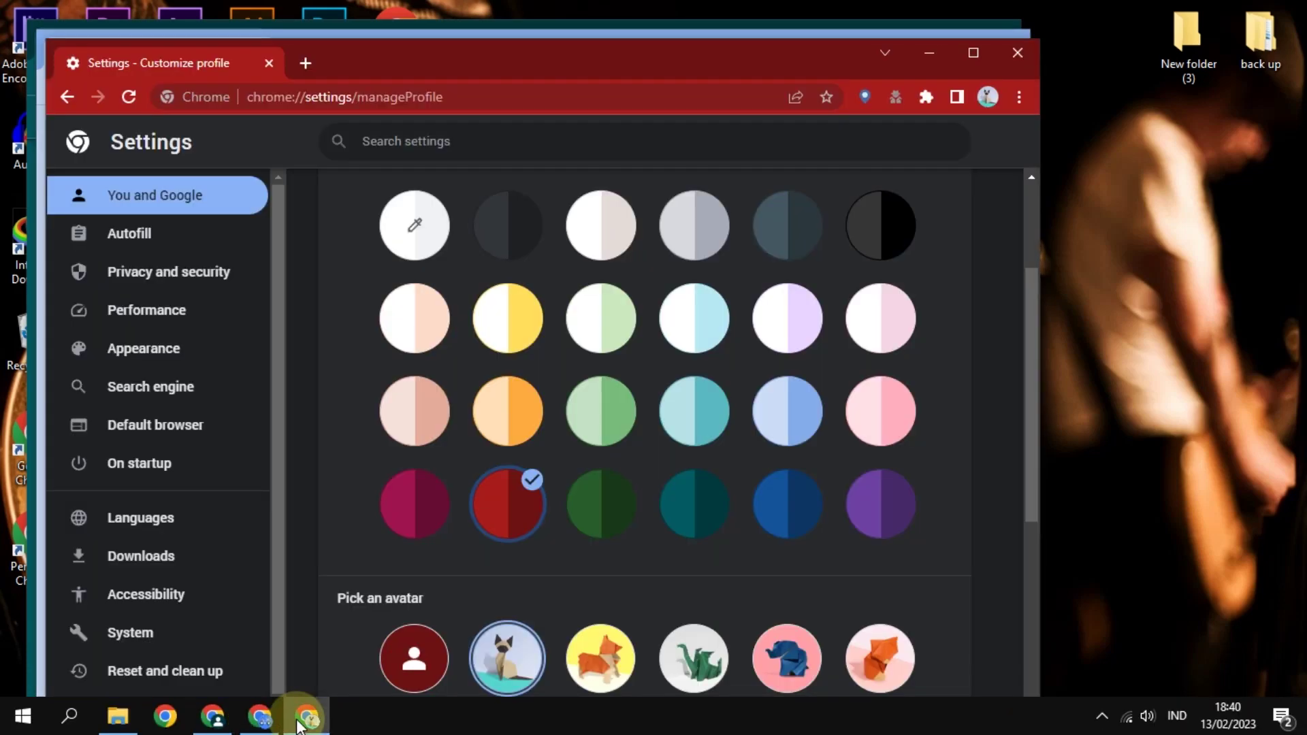
{"action": "left_click", "coordinate": [307, 64]}
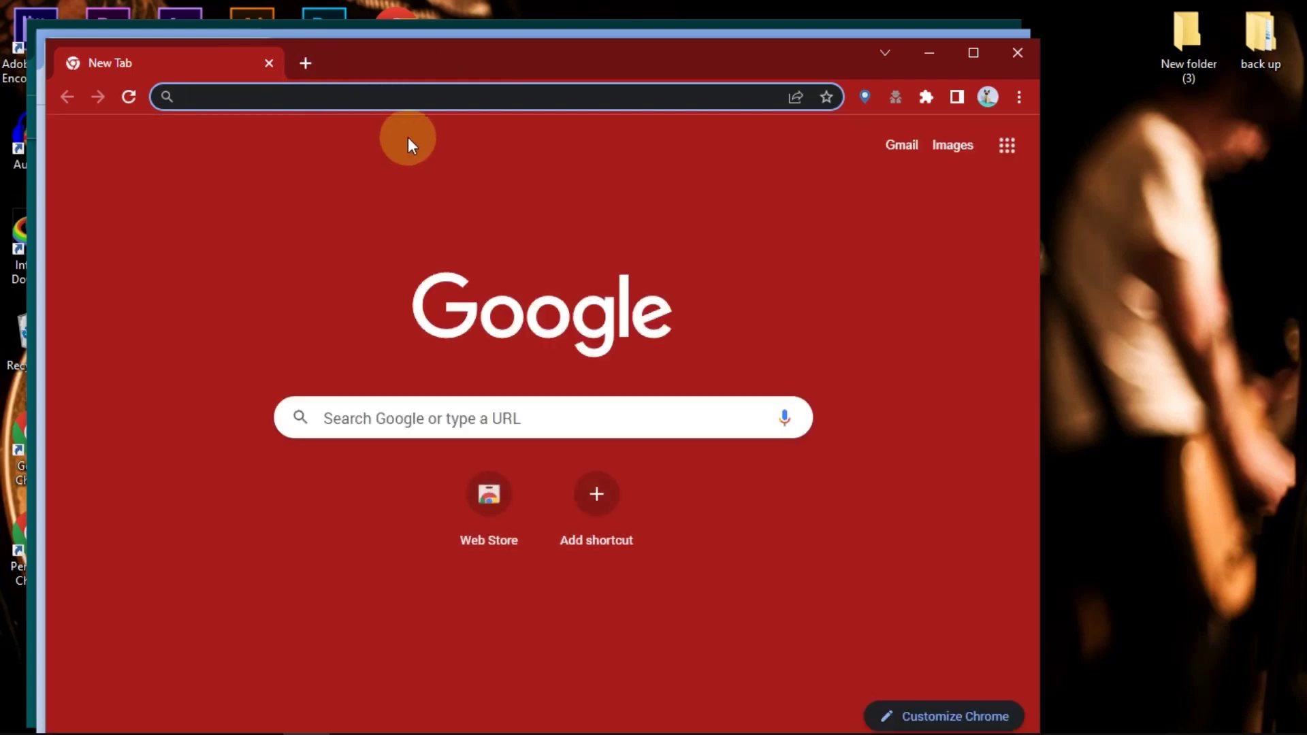
{"action": "left_click", "coordinate": [1021, 97]}
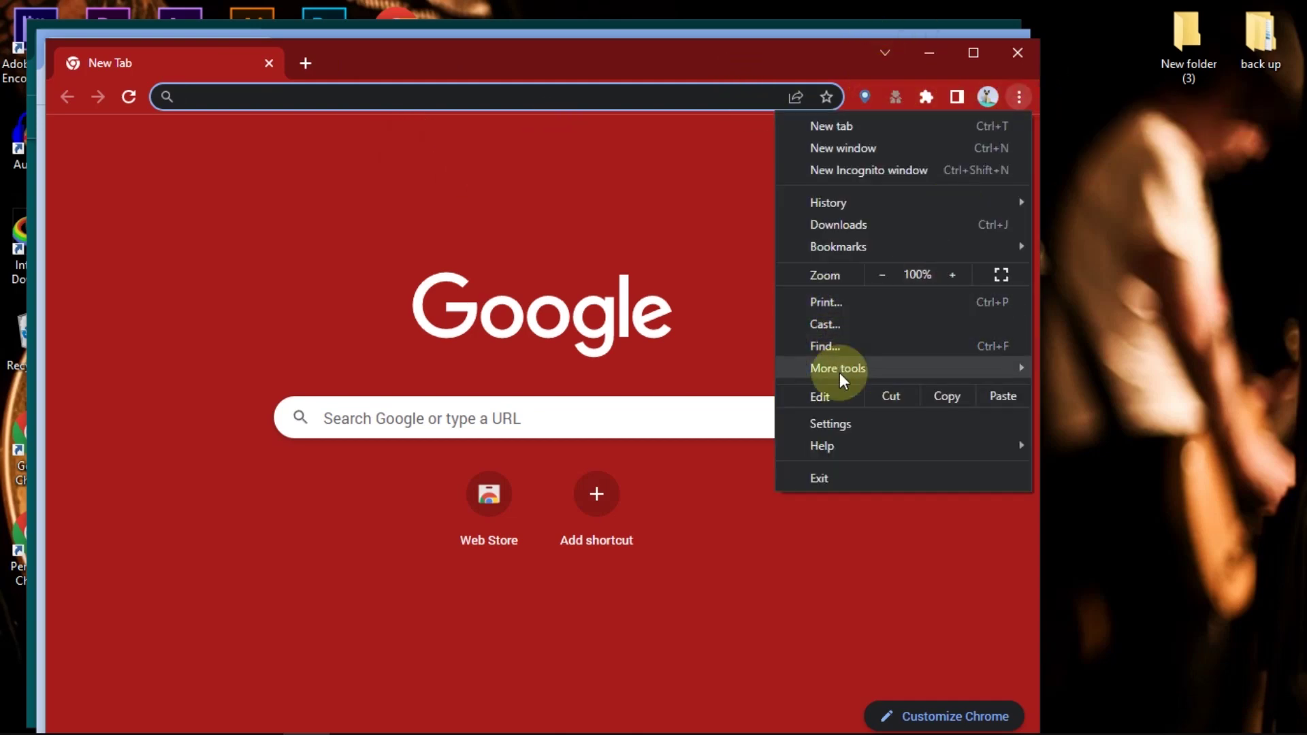
In profile 3's privacy cookie settings, turn off 'Send a Do Not Track request'
{"action": "left_click", "coordinate": [846, 425]}
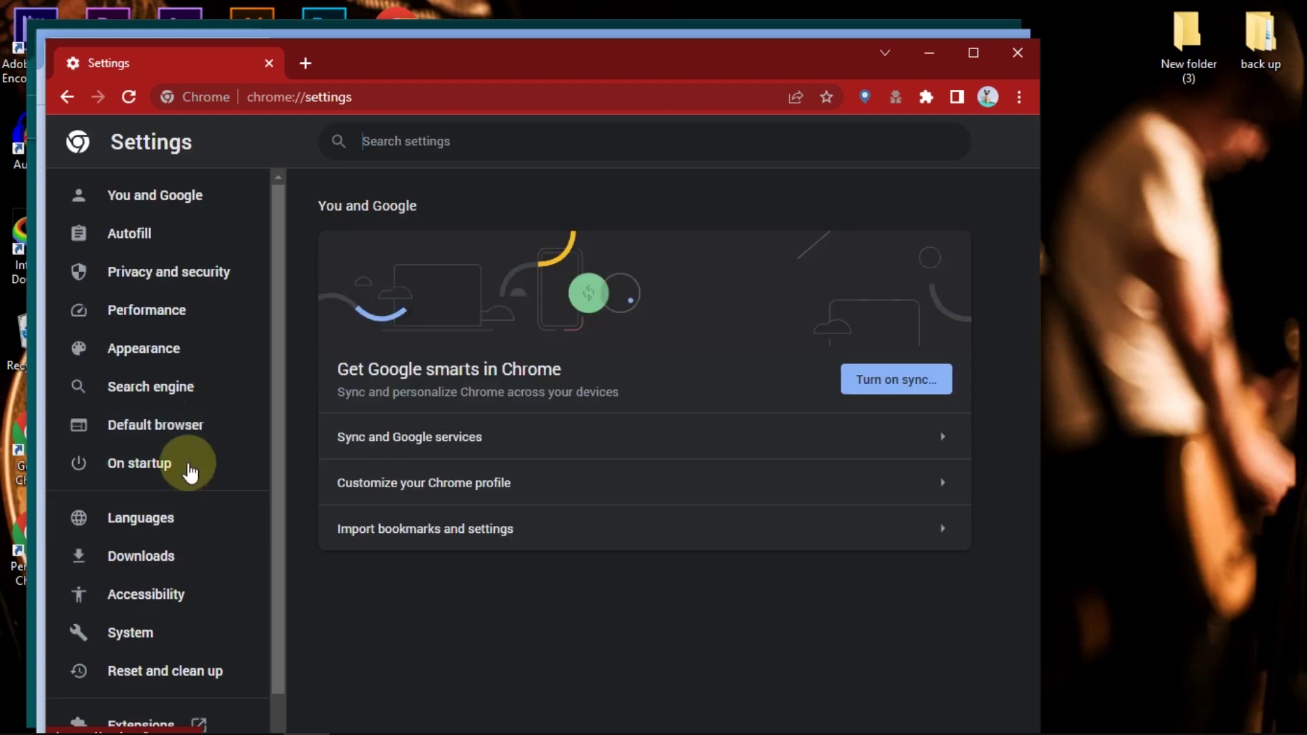
{"action": "left_click", "coordinate": [165, 272]}
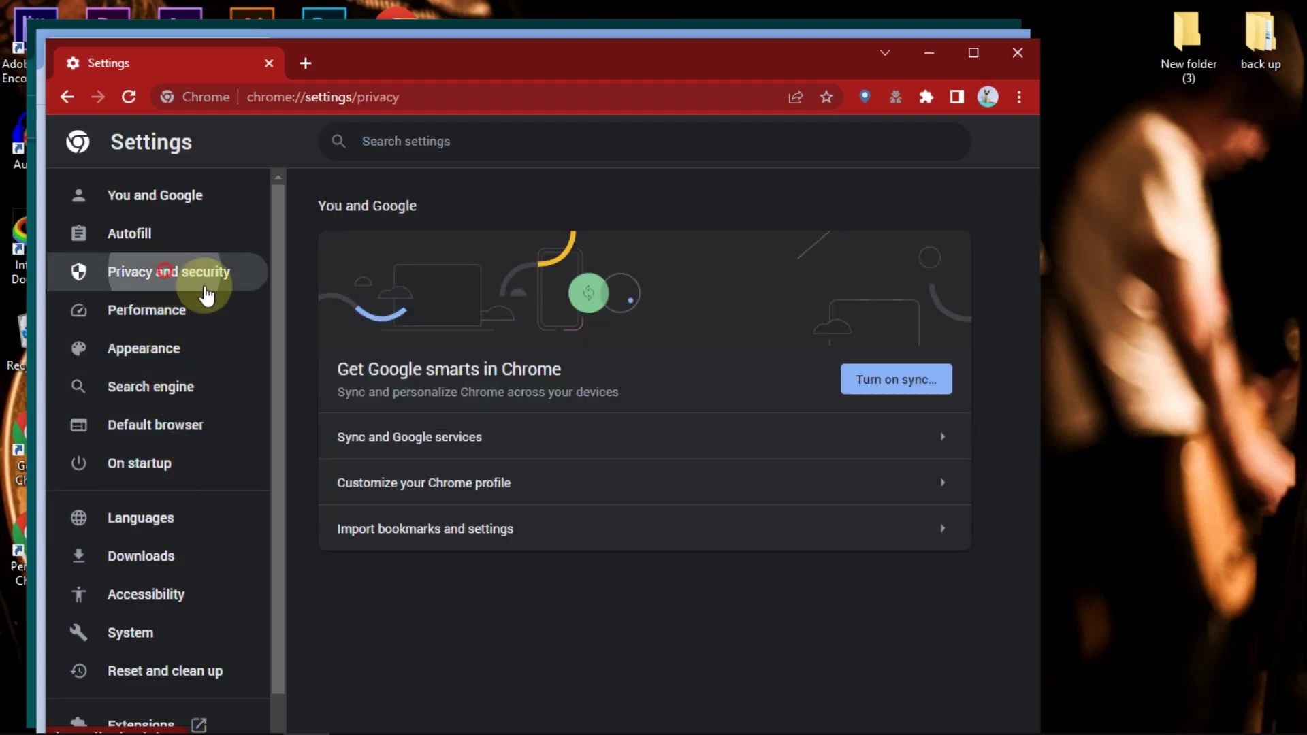
{"action": "scroll", "coordinate": [551, 507], "scroll_direction": "down", "scroll_amount": 3}
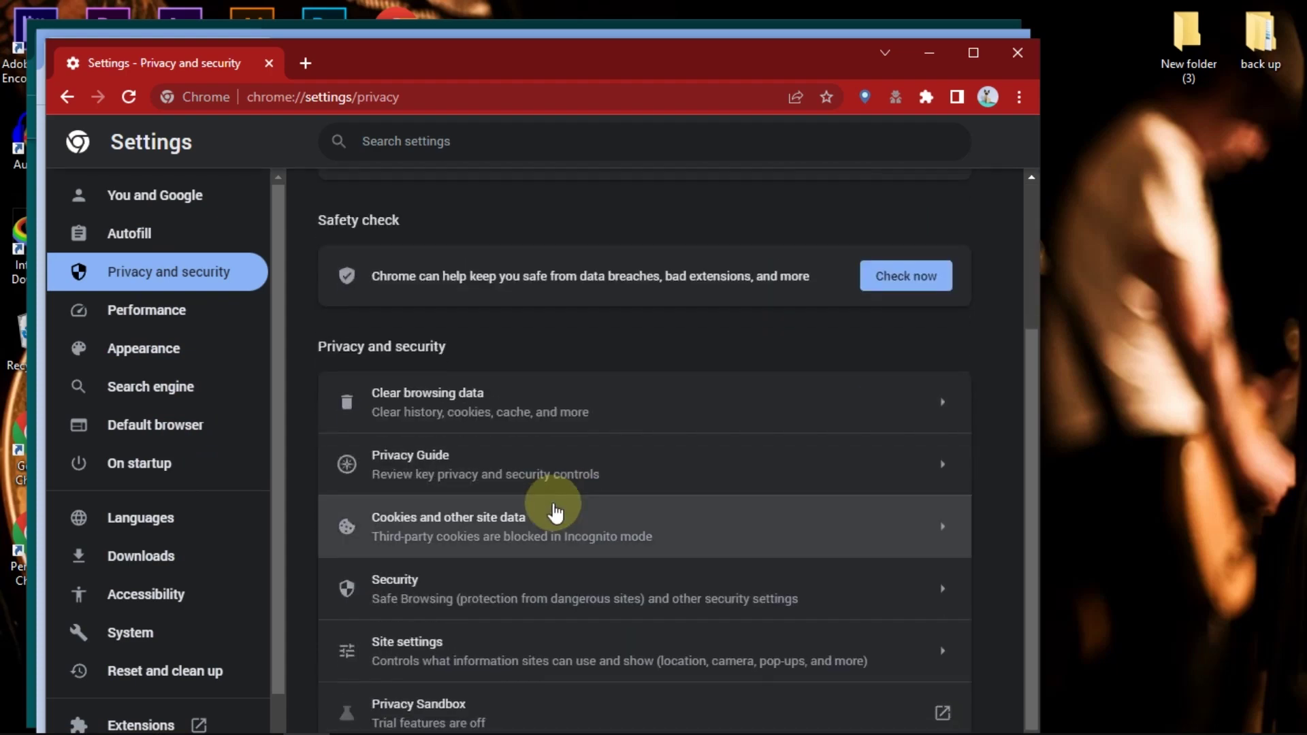
{"action": "left_click", "coordinate": [470, 650]}
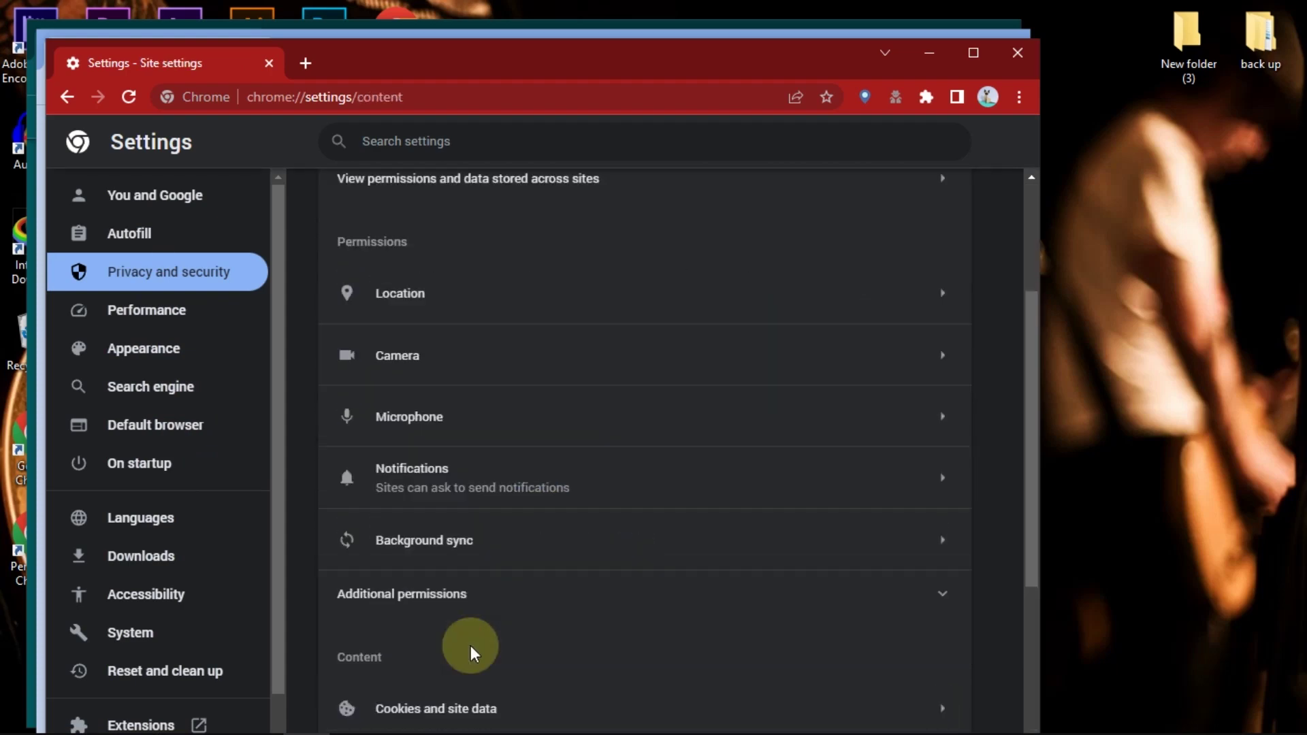
{"action": "scroll", "coordinate": [507, 526], "scroll_direction": "down", "scroll_amount": 7}
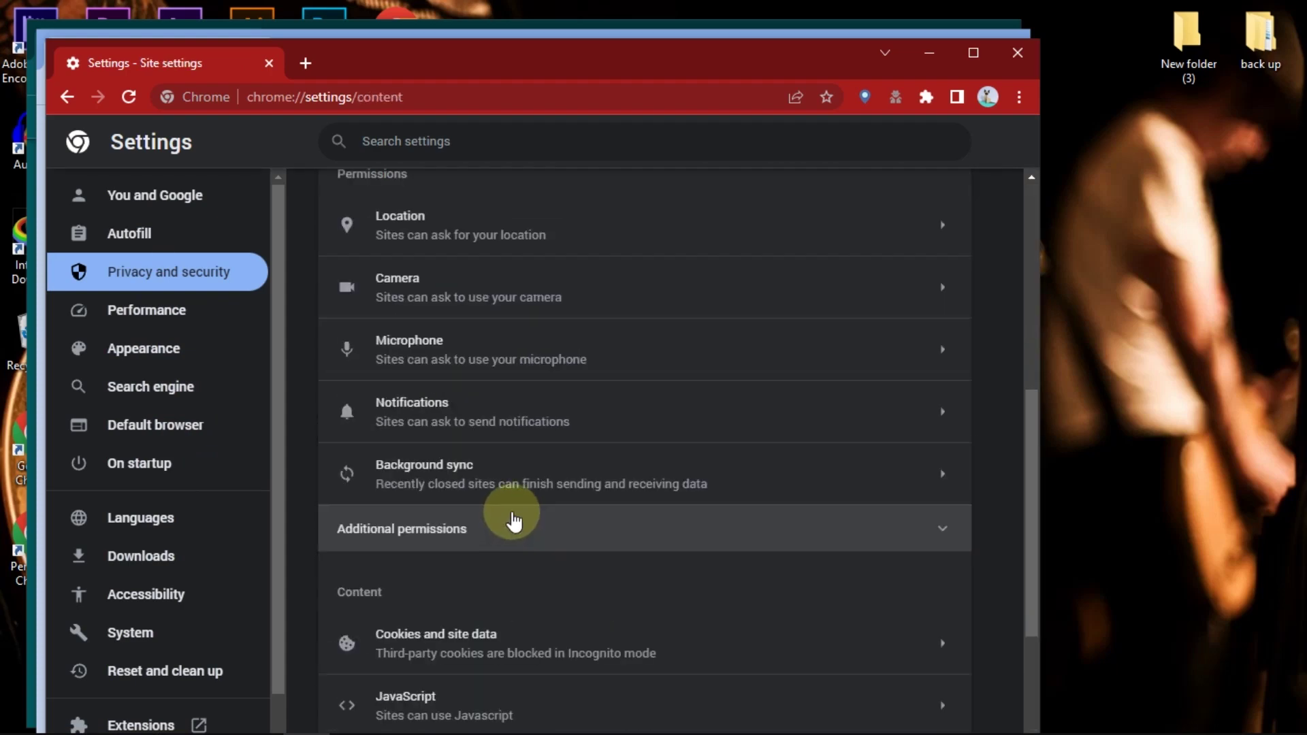
{"action": "scroll", "coordinate": [514, 521], "scroll_direction": "down", "scroll_amount": 3}
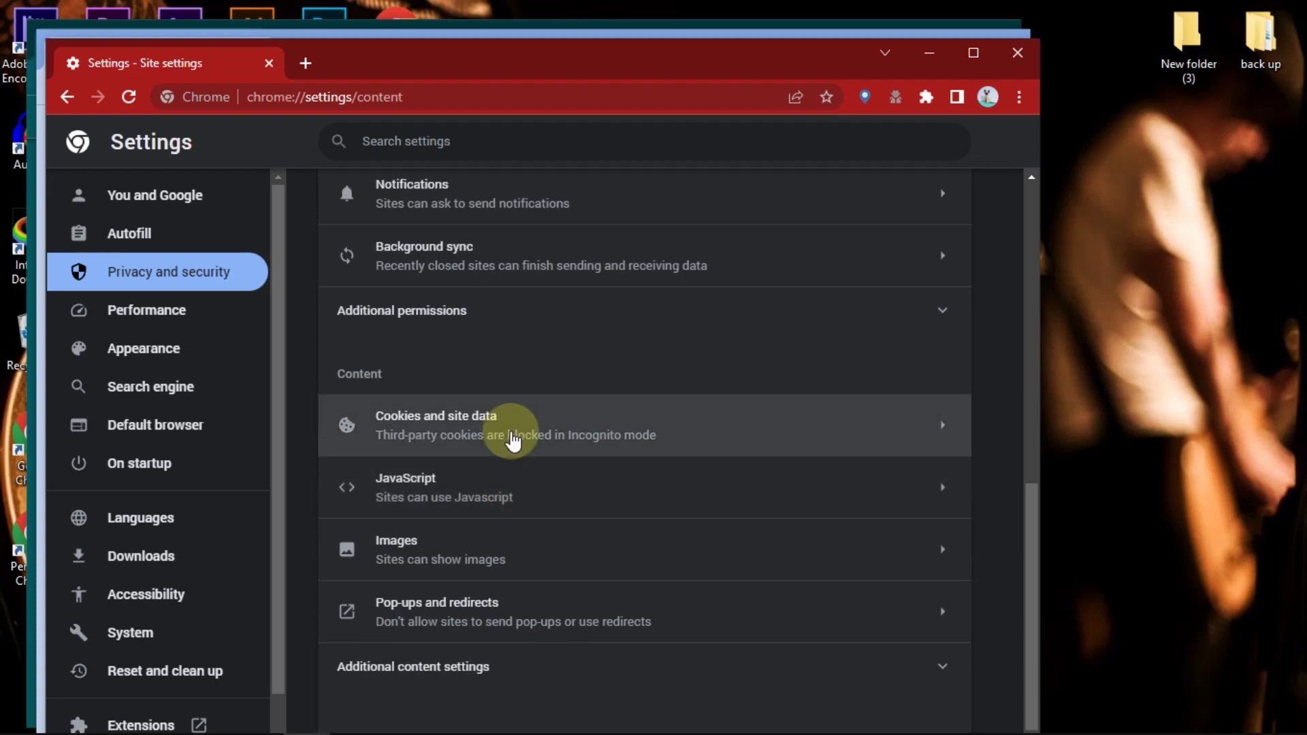
{"action": "left_click", "coordinate": [615, 431]}
{"action": "scroll", "coordinate": [670, 420], "scroll_direction": "down", "scroll_amount": 8}
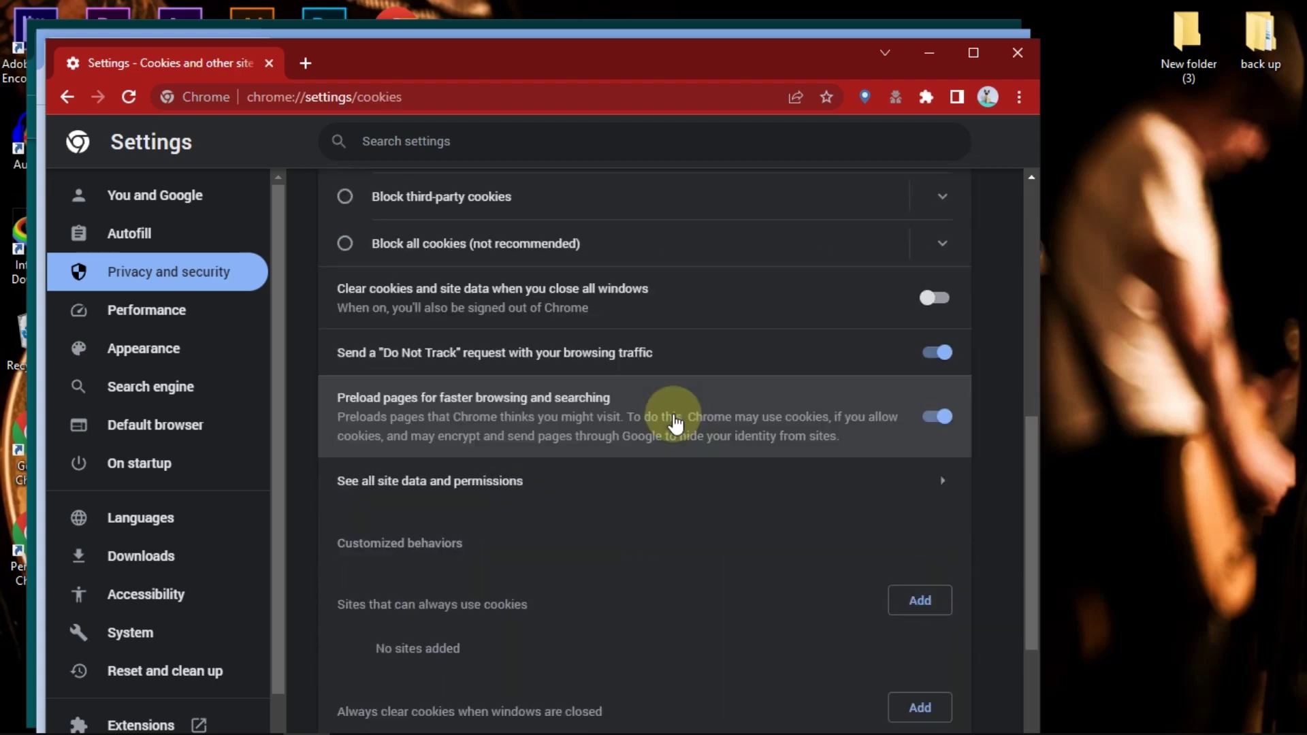
{"action": "left_click", "coordinate": [943, 351]}
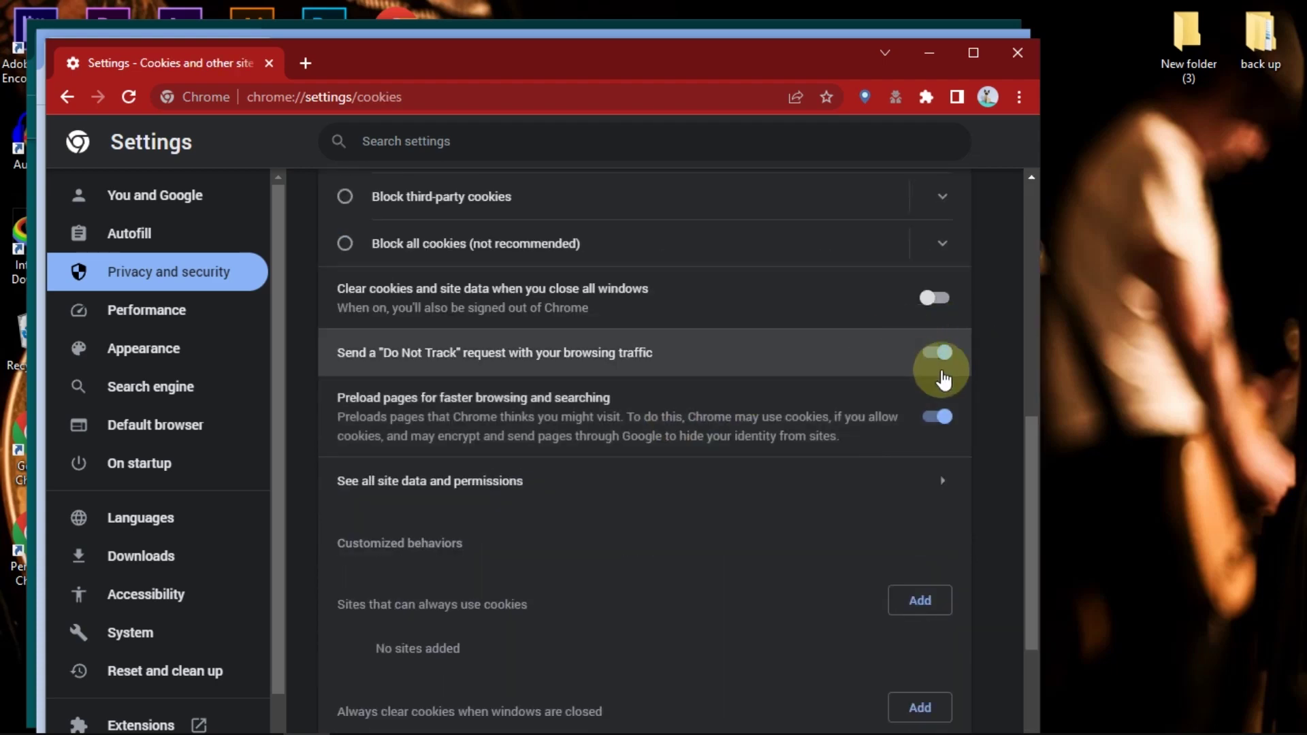